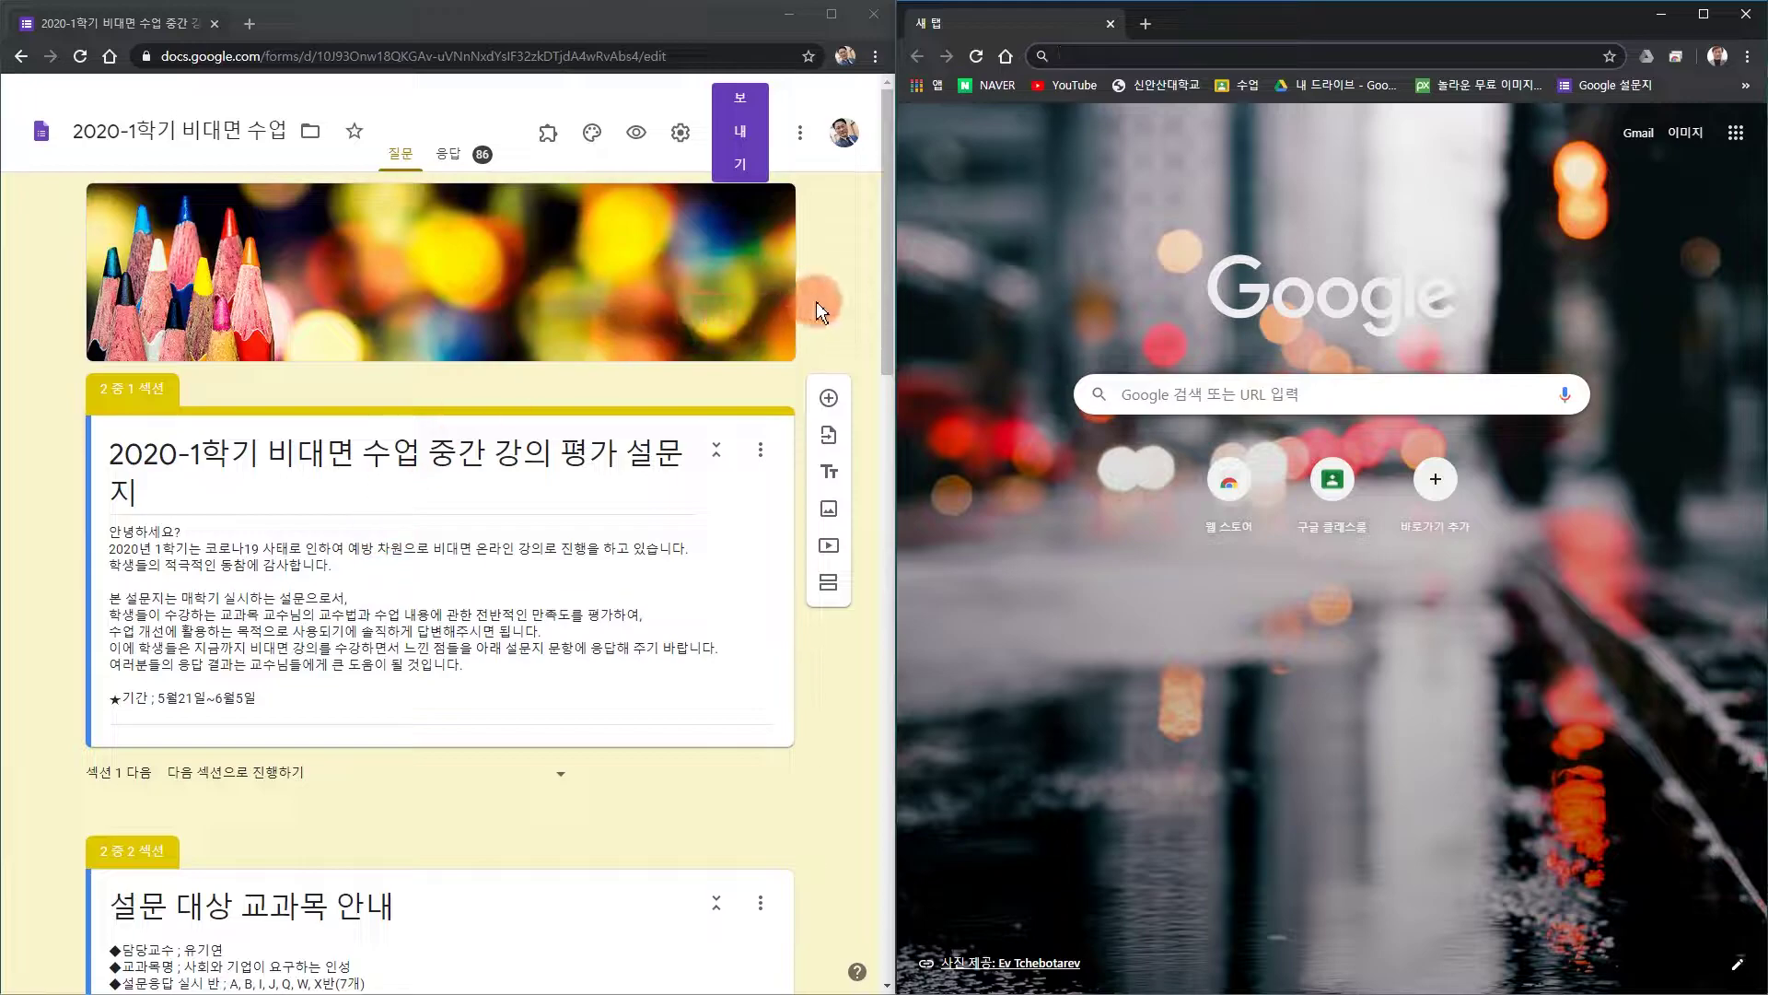
Make a copy of the form, creating '2020-1학기 비대면 수업 중간 강의 평가 설문지의 사본'.
left_click(801, 138)
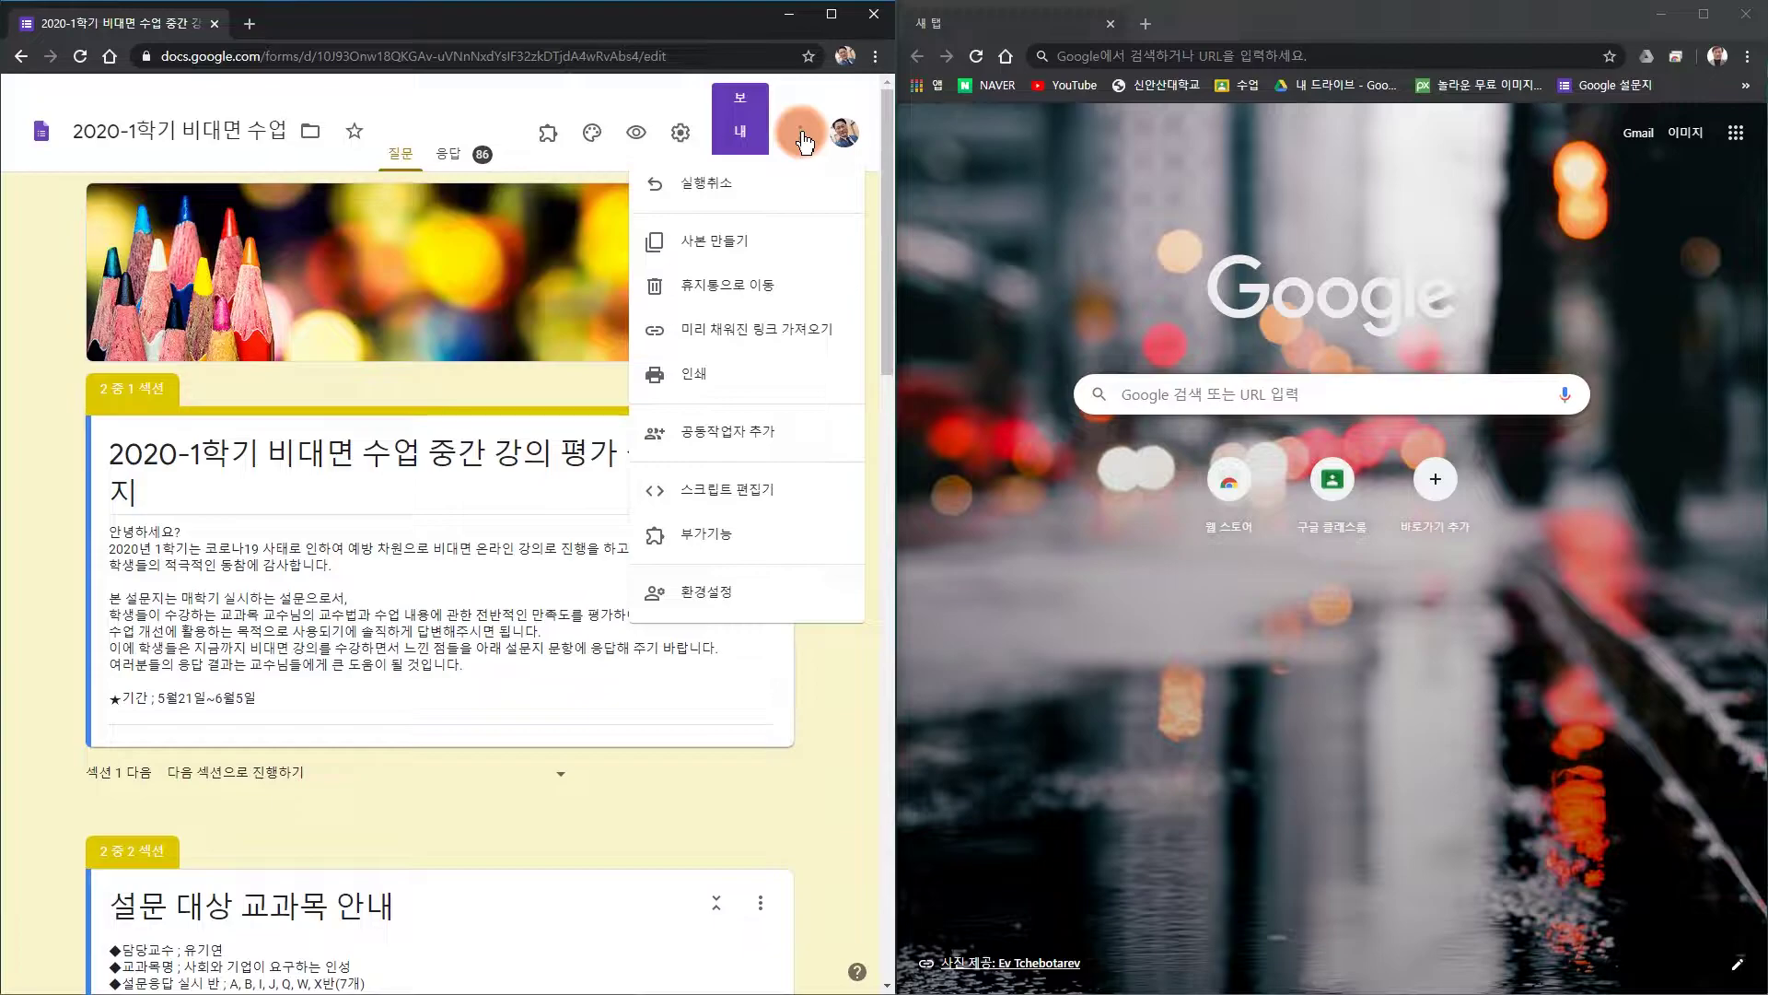
left_click(714, 249)
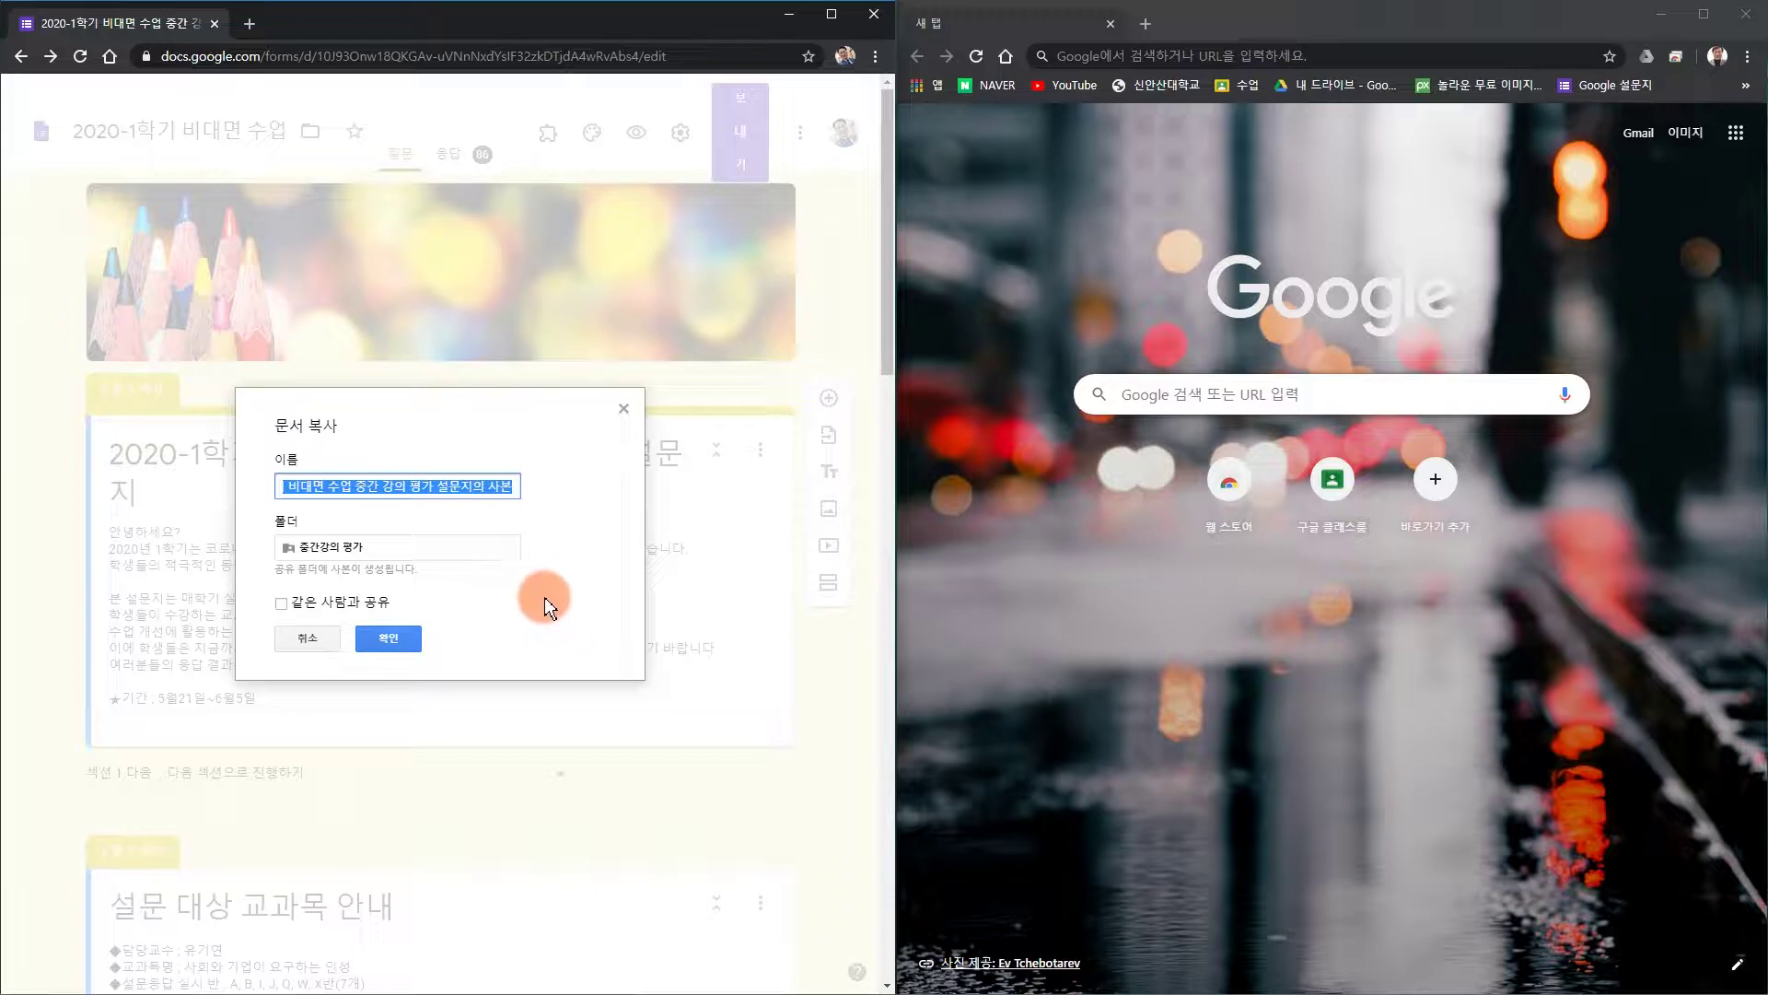
left_click(387, 637)
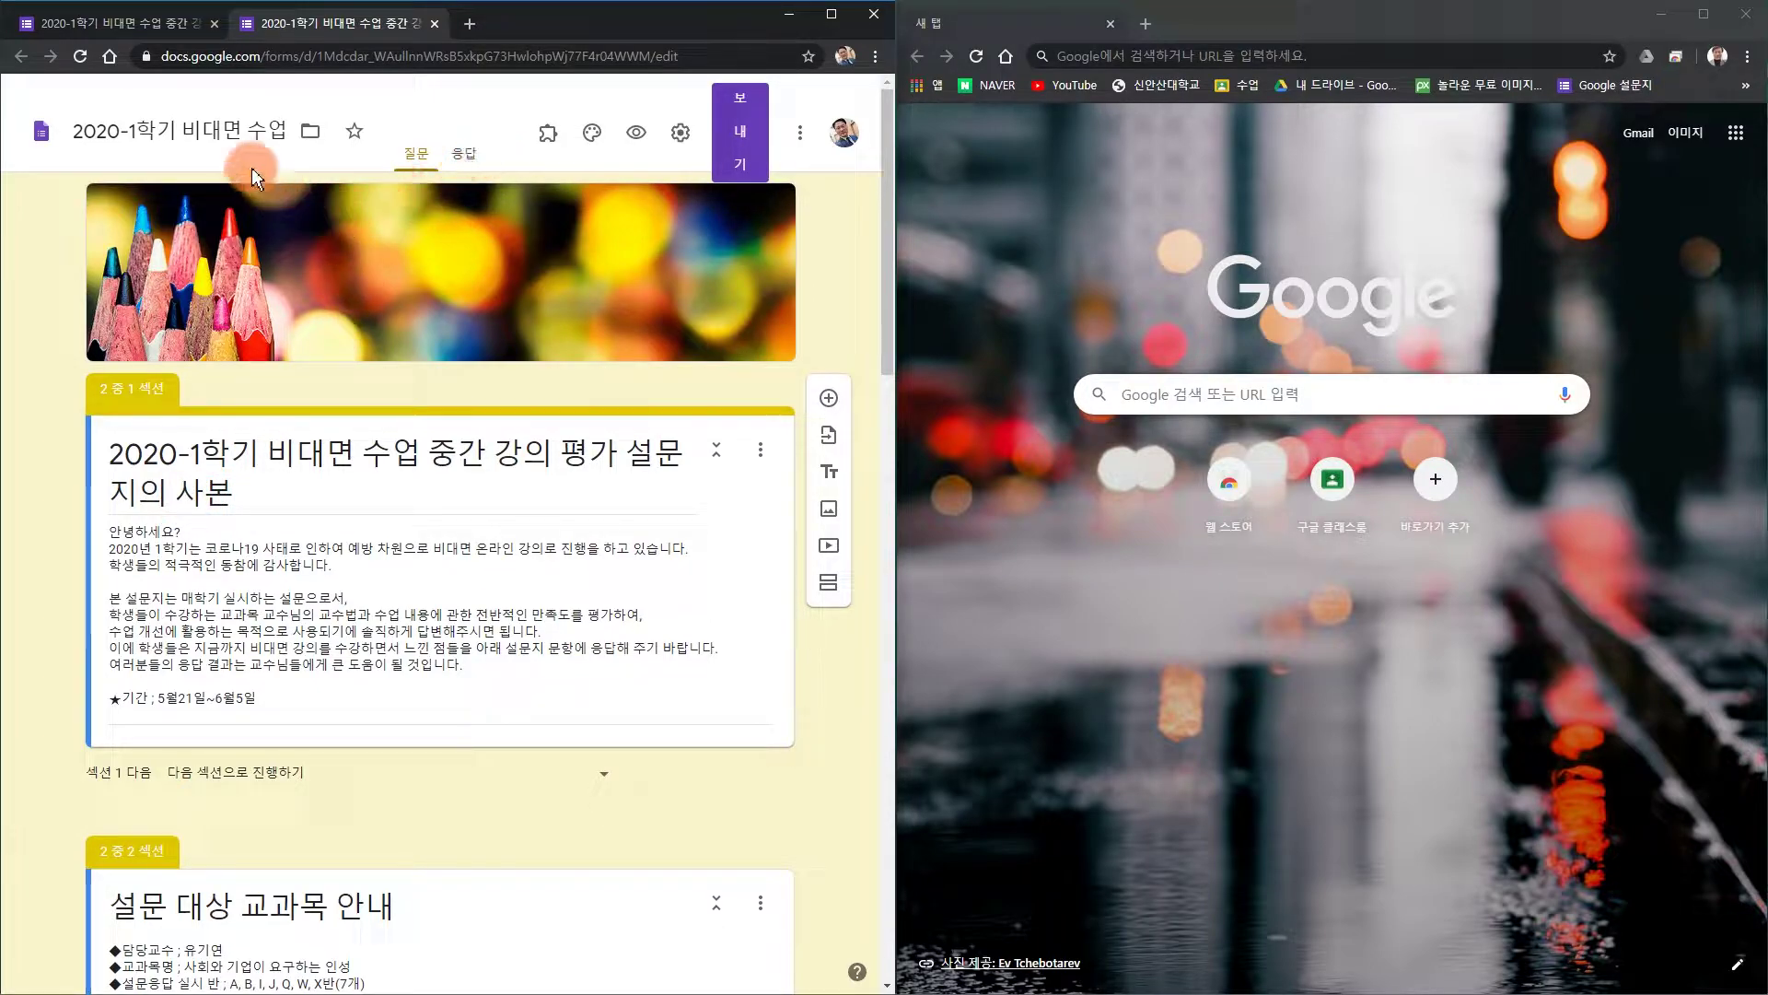
left_click(145, 28)
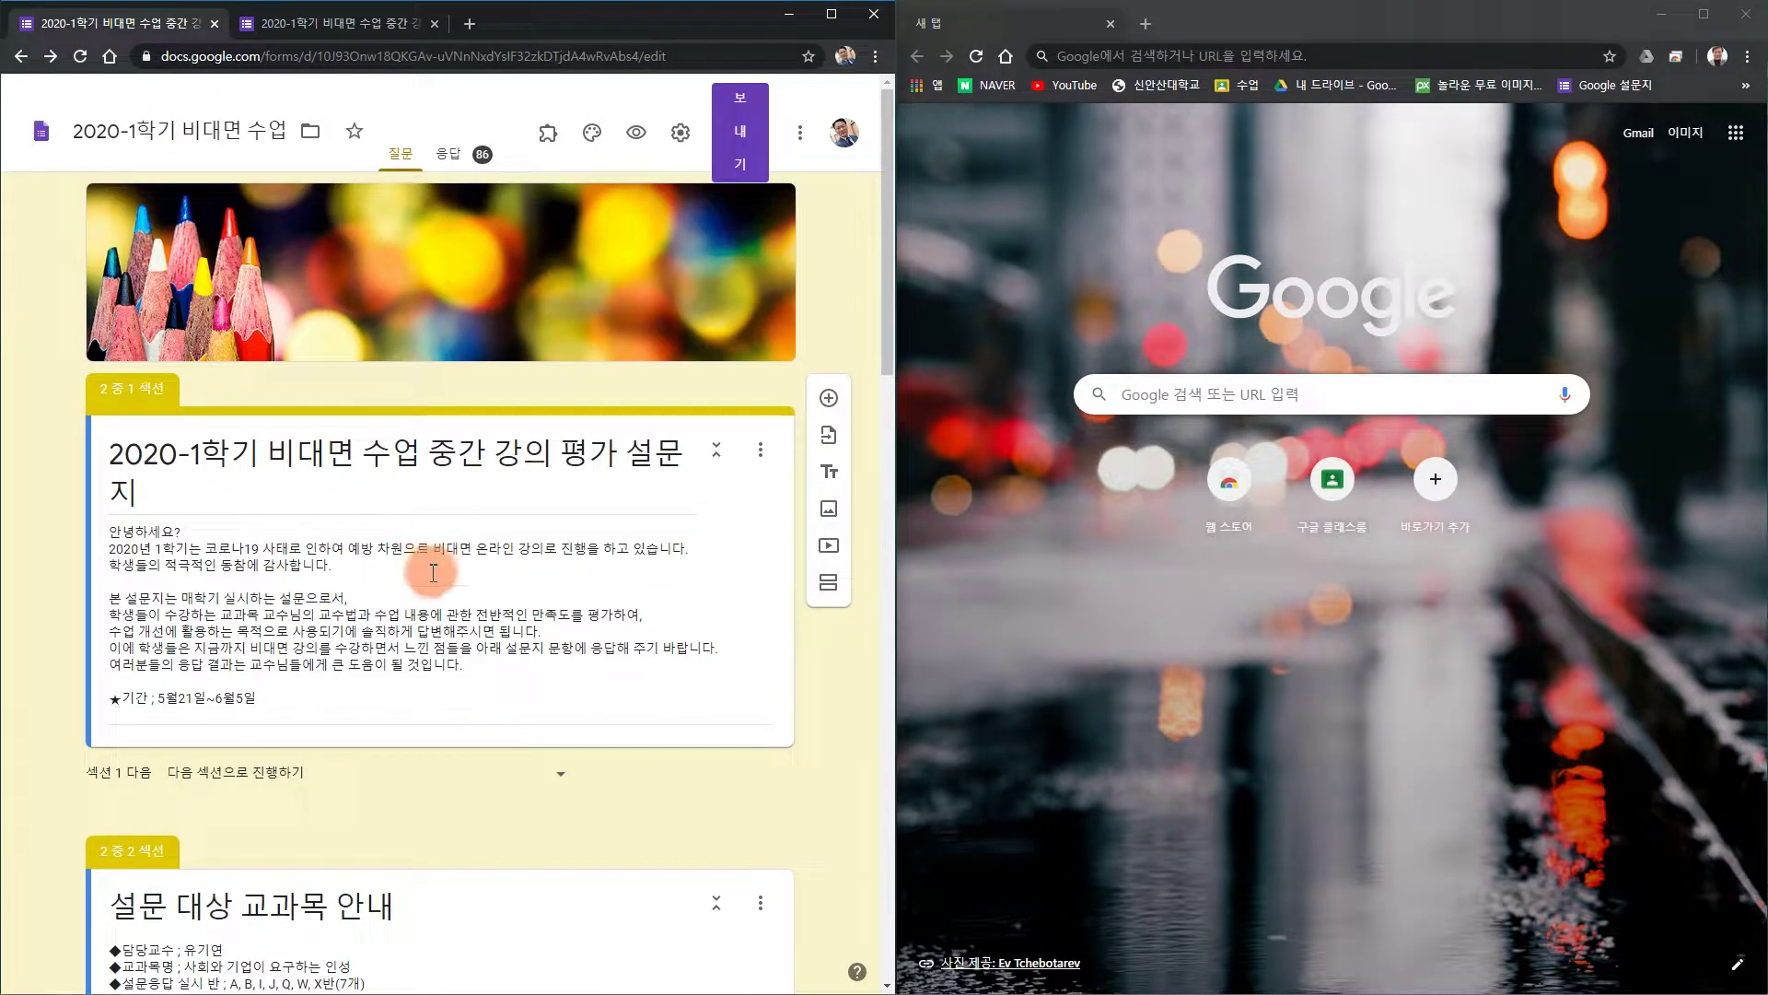
left_click(316, 26)
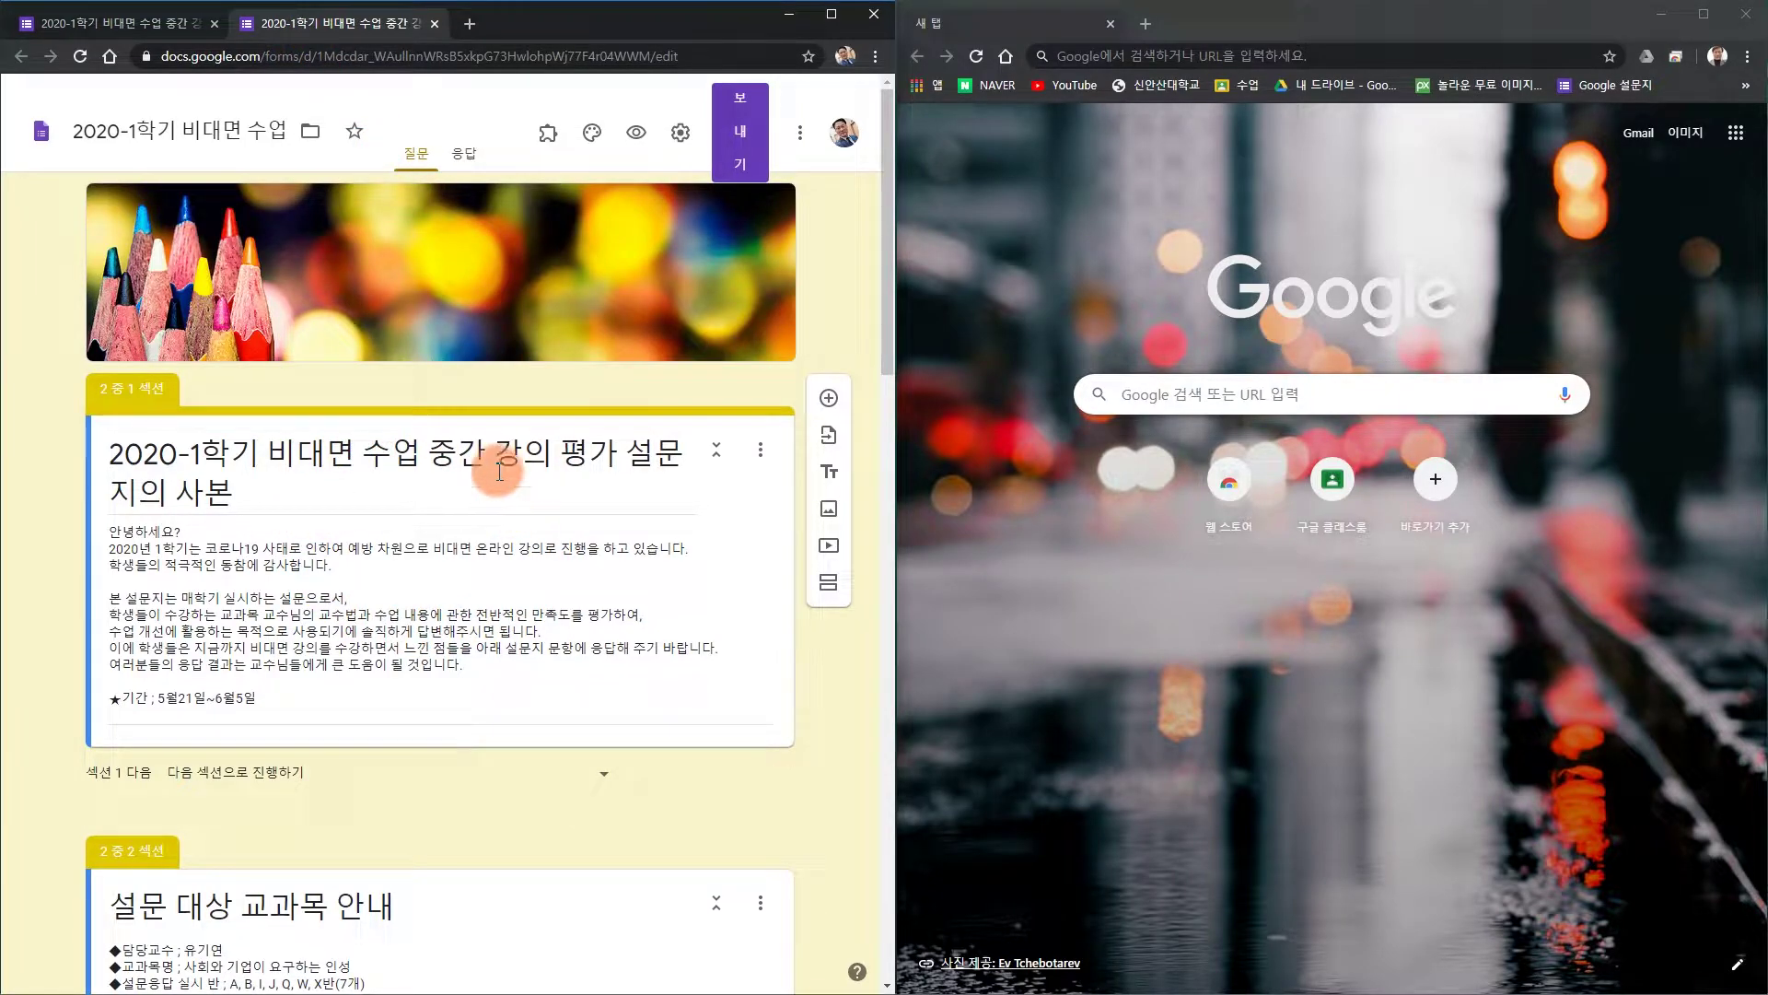
left_click(135, 37)
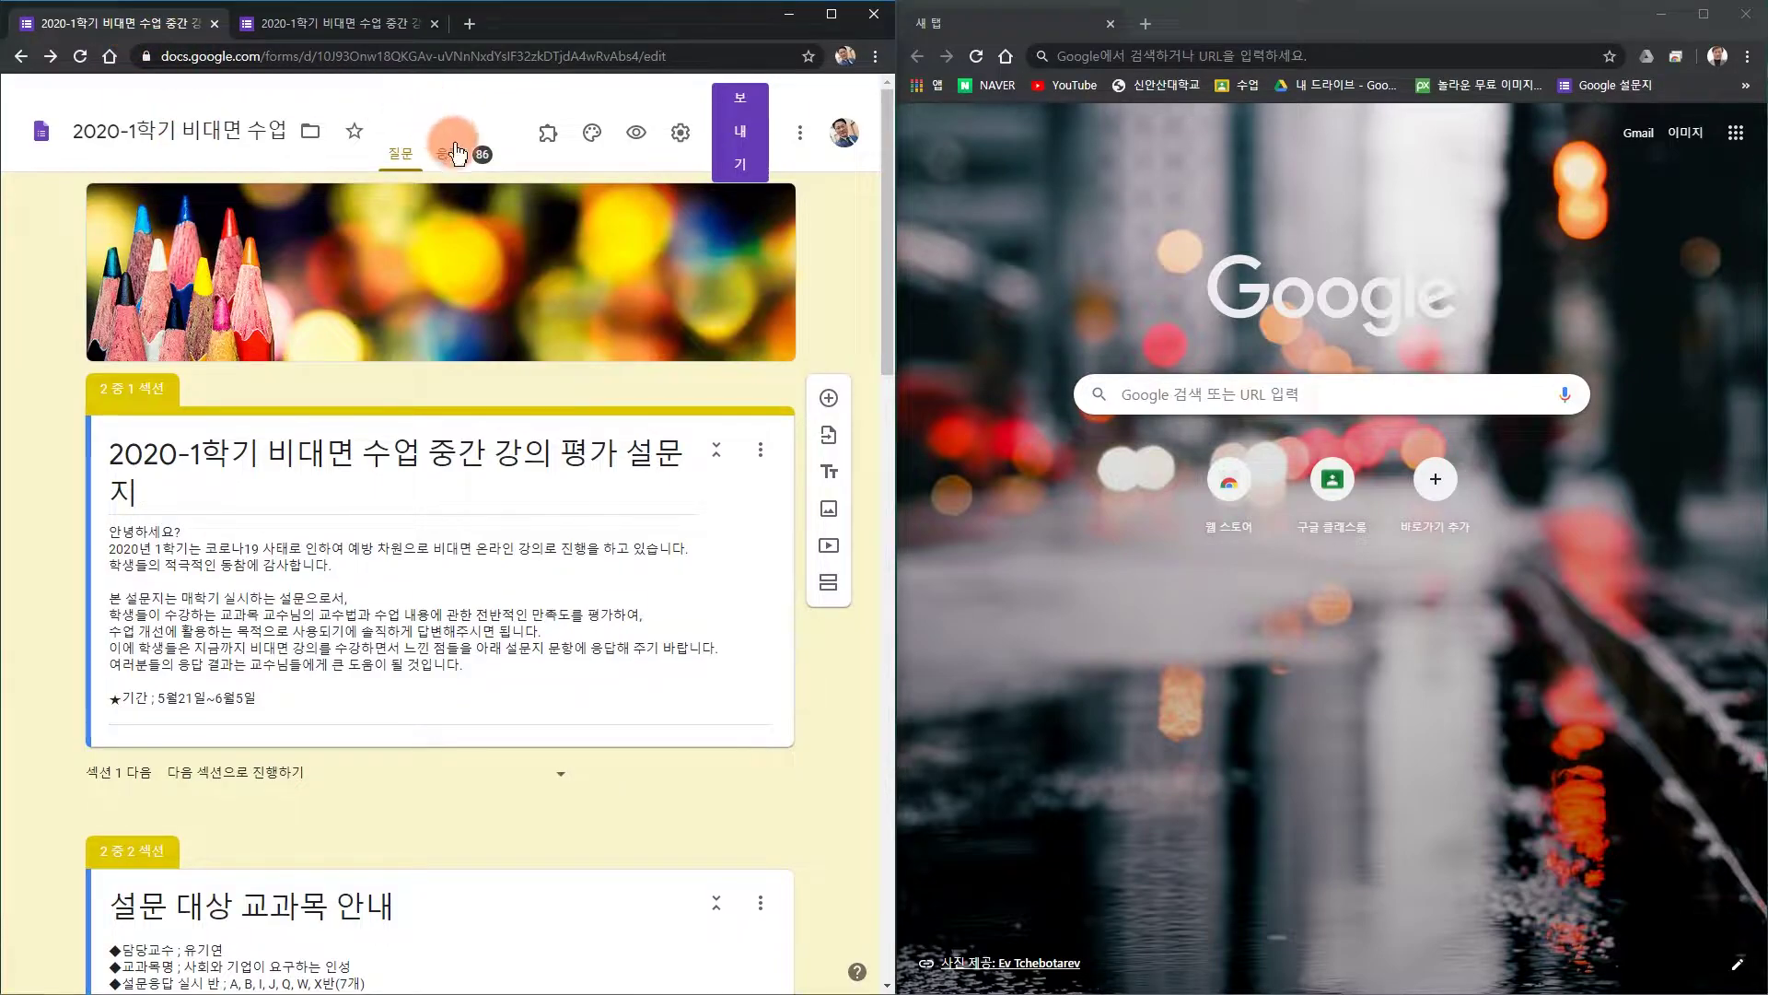
left_click(383, 28)
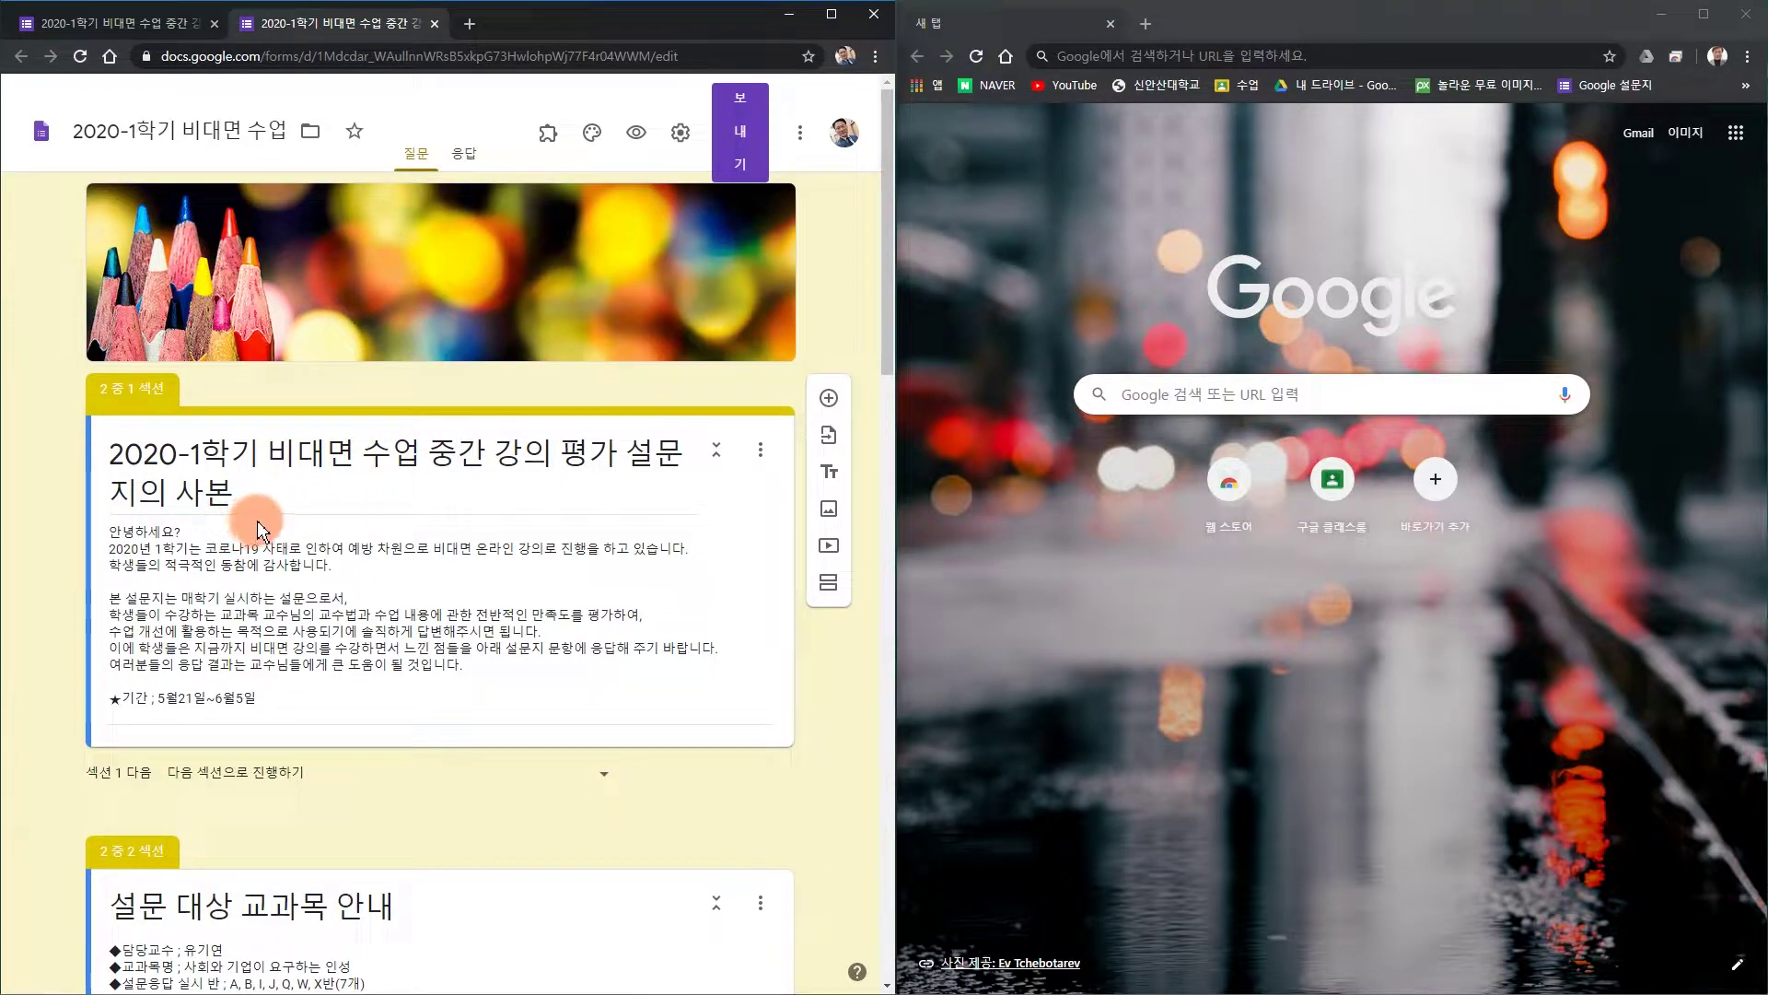
From the collaborator settings, let anyone with the link edit the copied form.
left_click(799, 134)
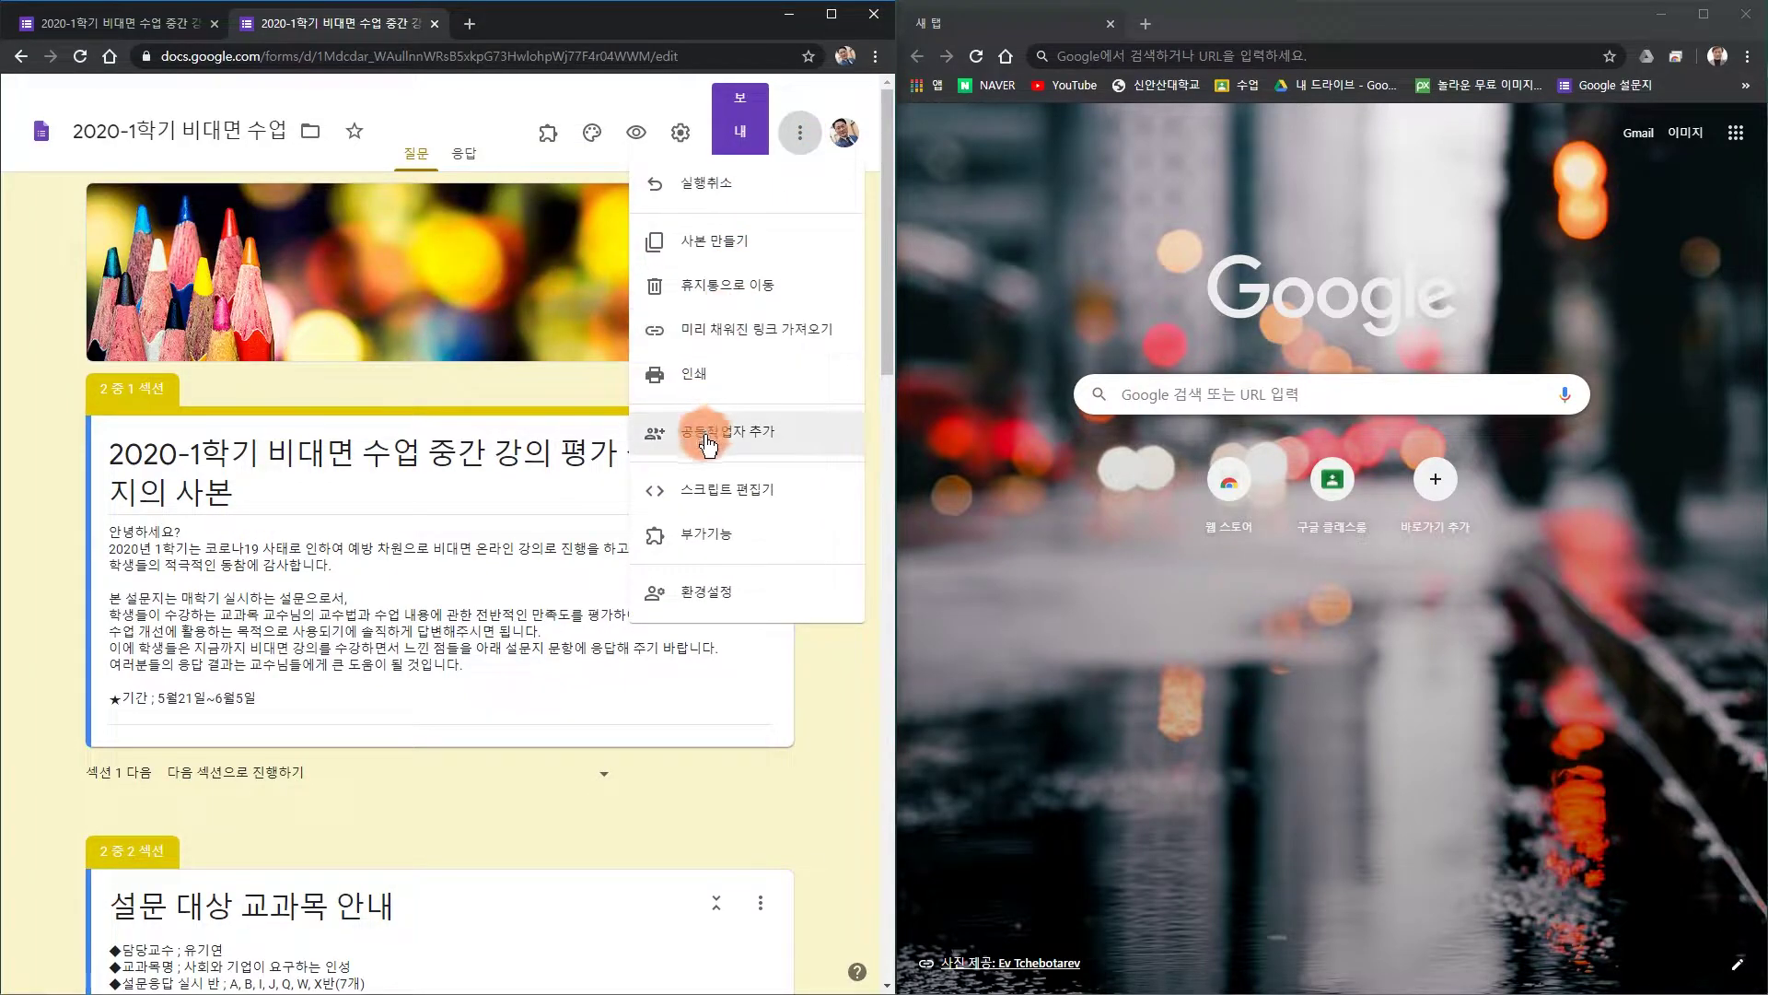
left_click(705, 436)
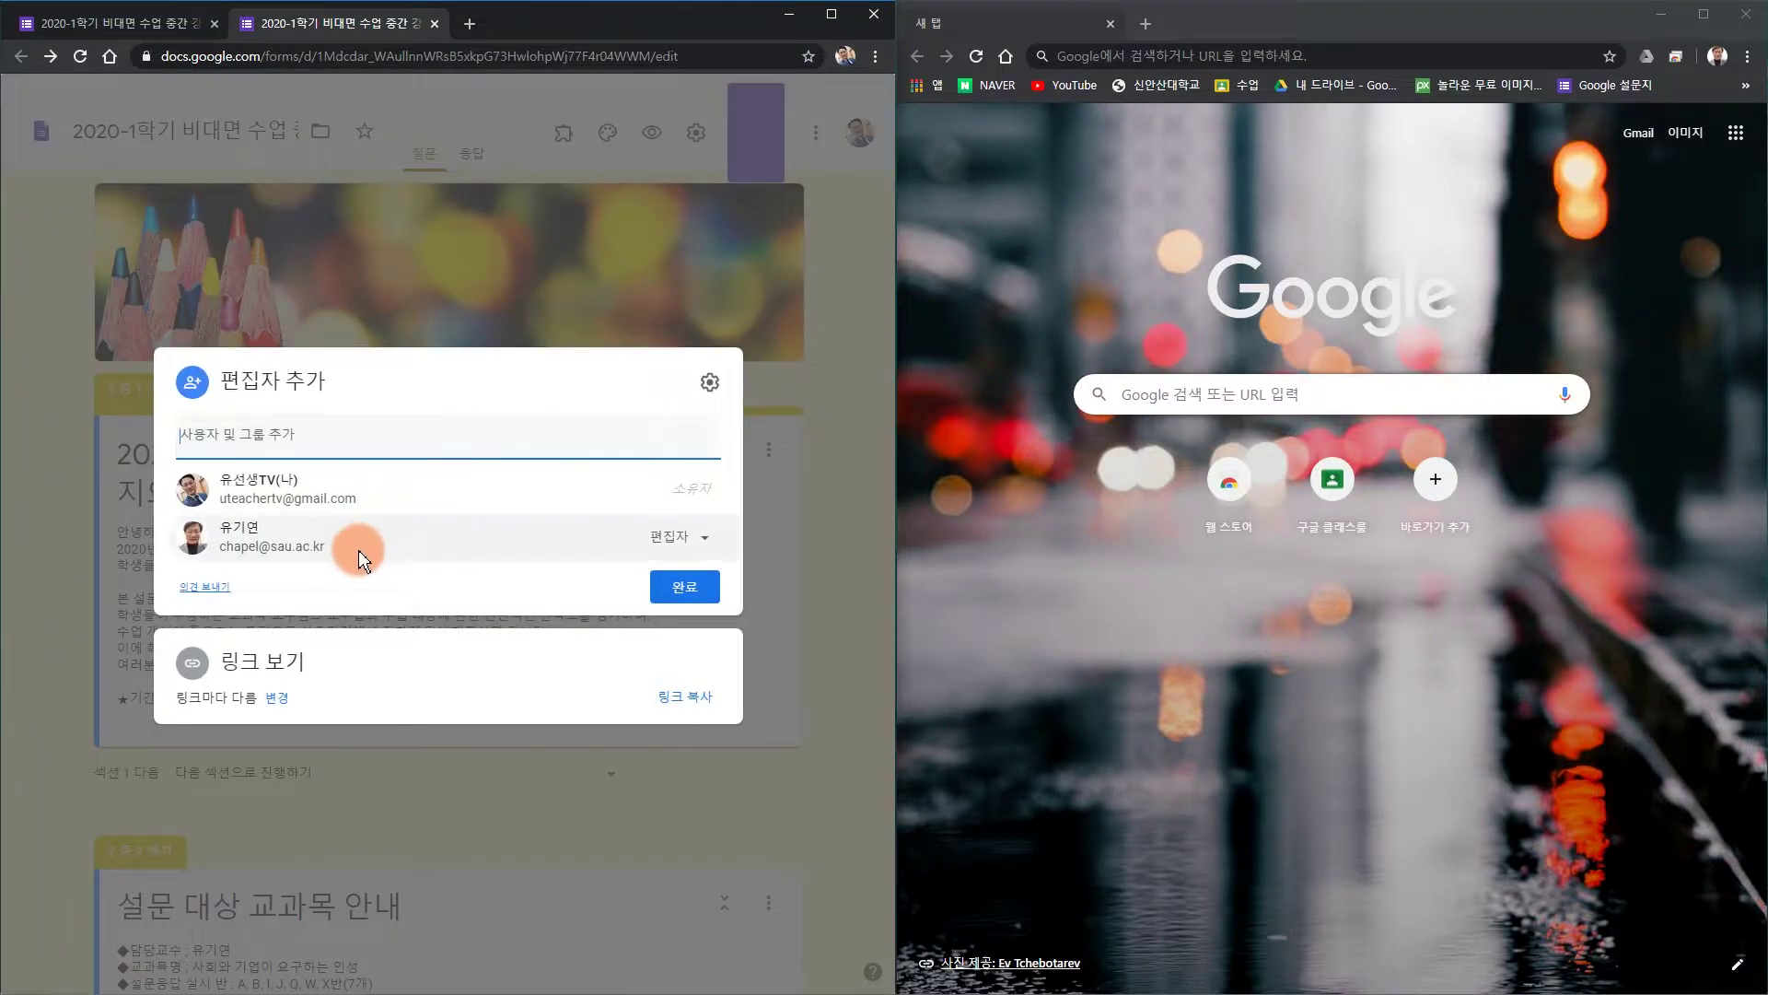
left_click(279, 700)
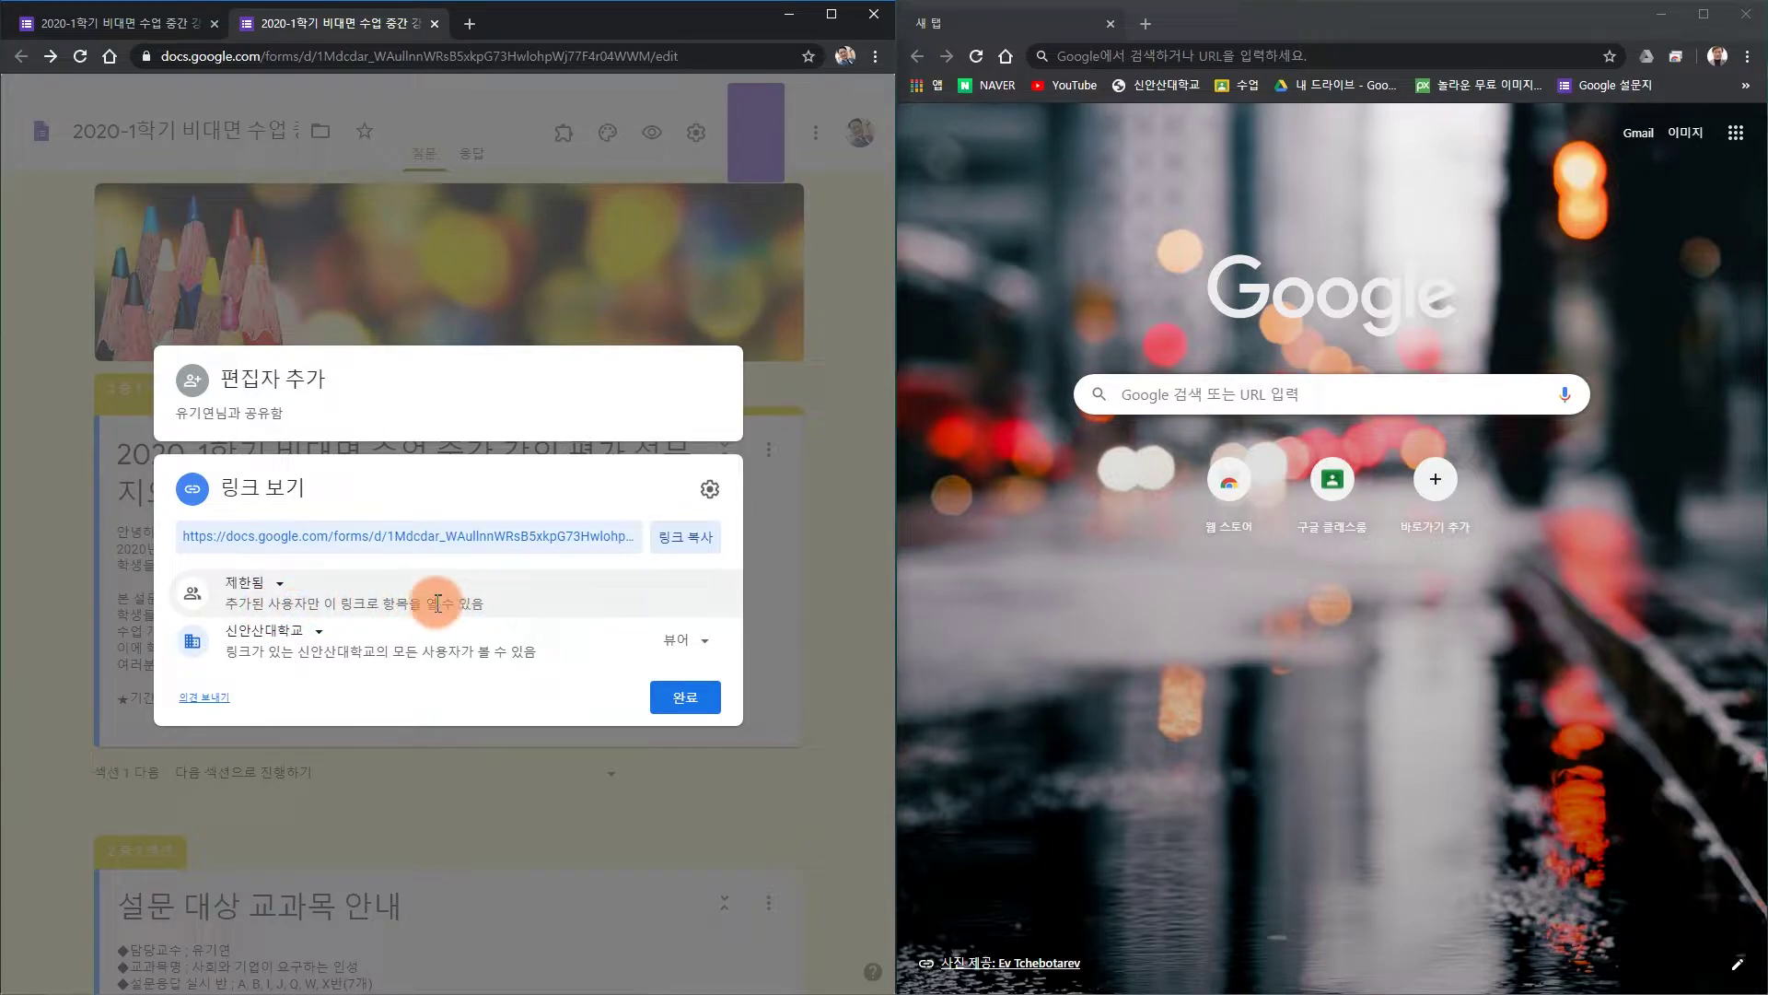
left_click(266, 594)
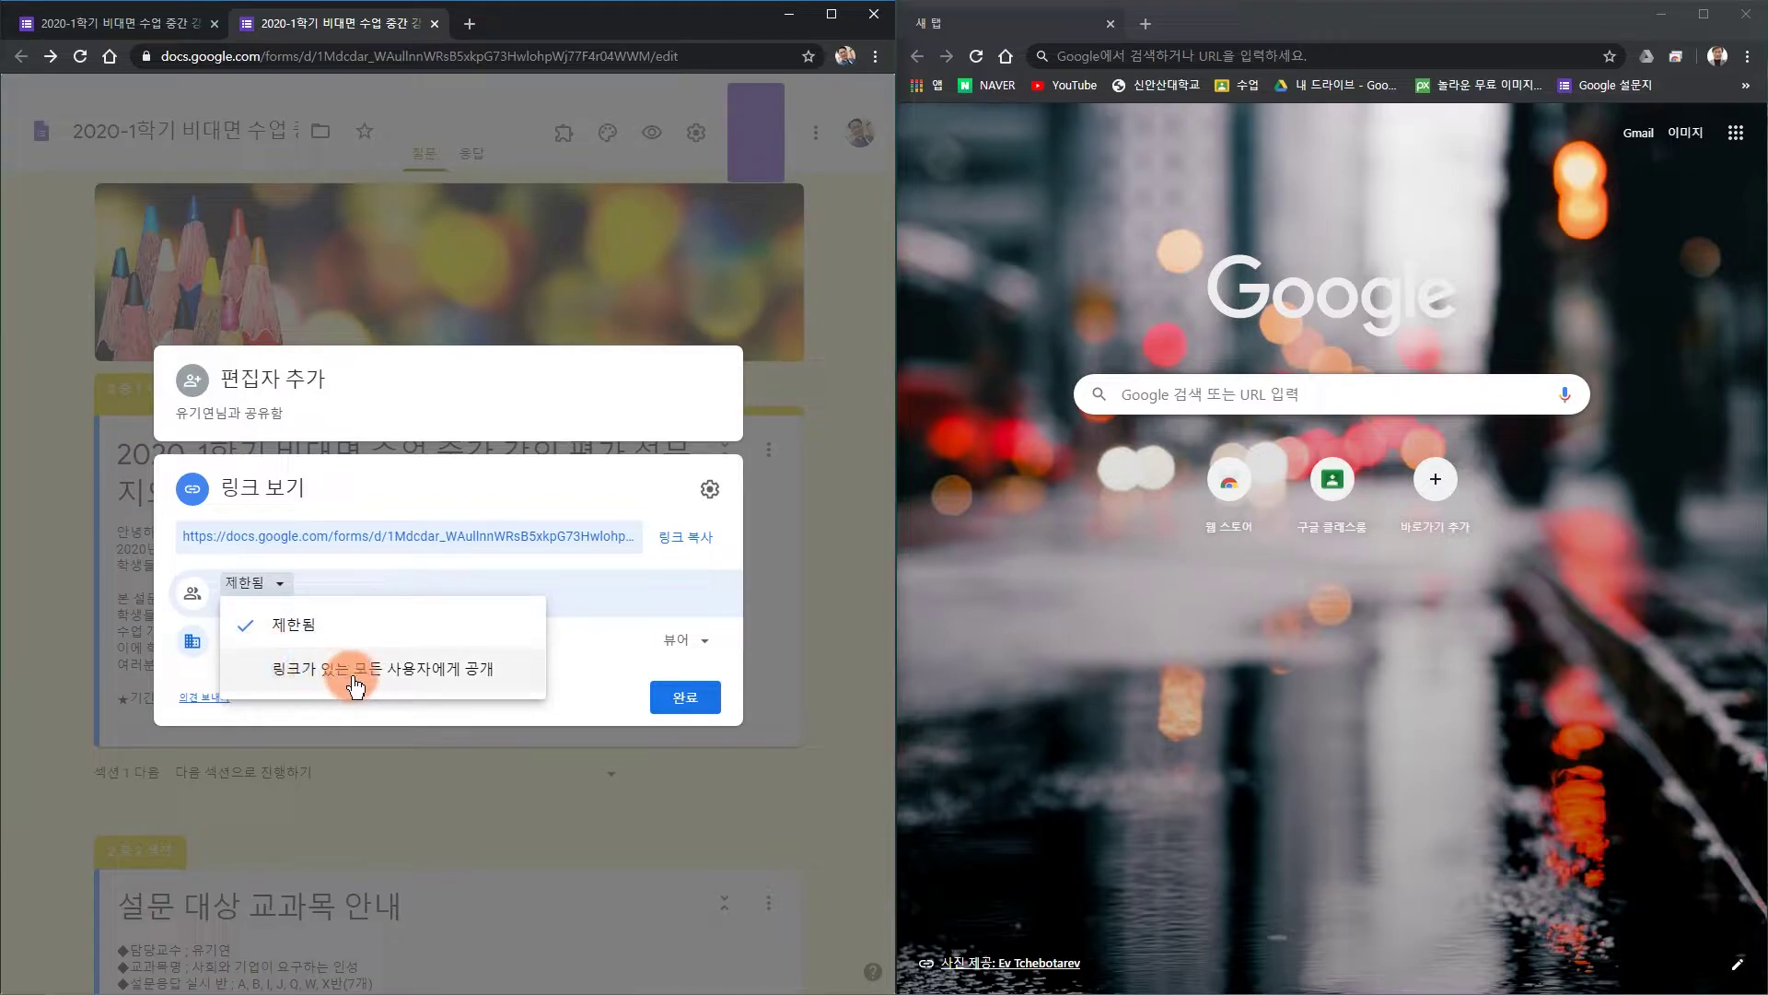
left_click(312, 673)
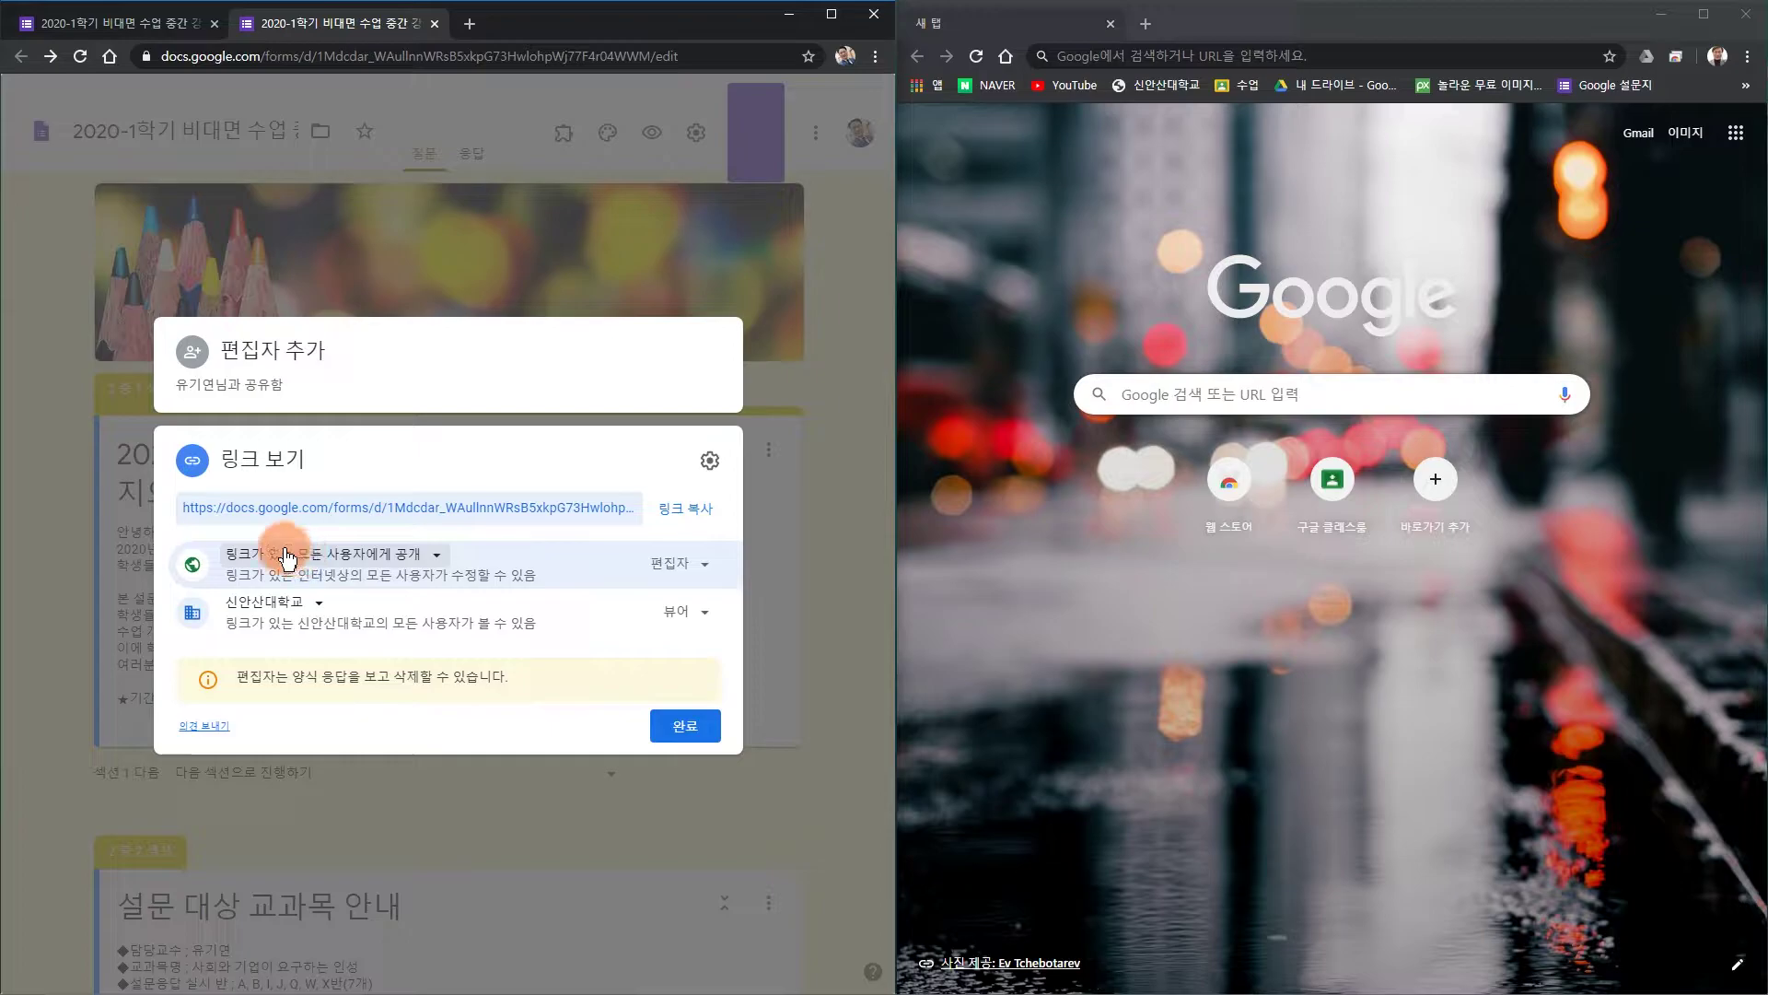
Copy the form's sharing link and close the sharing settings.
left_click(696, 516)
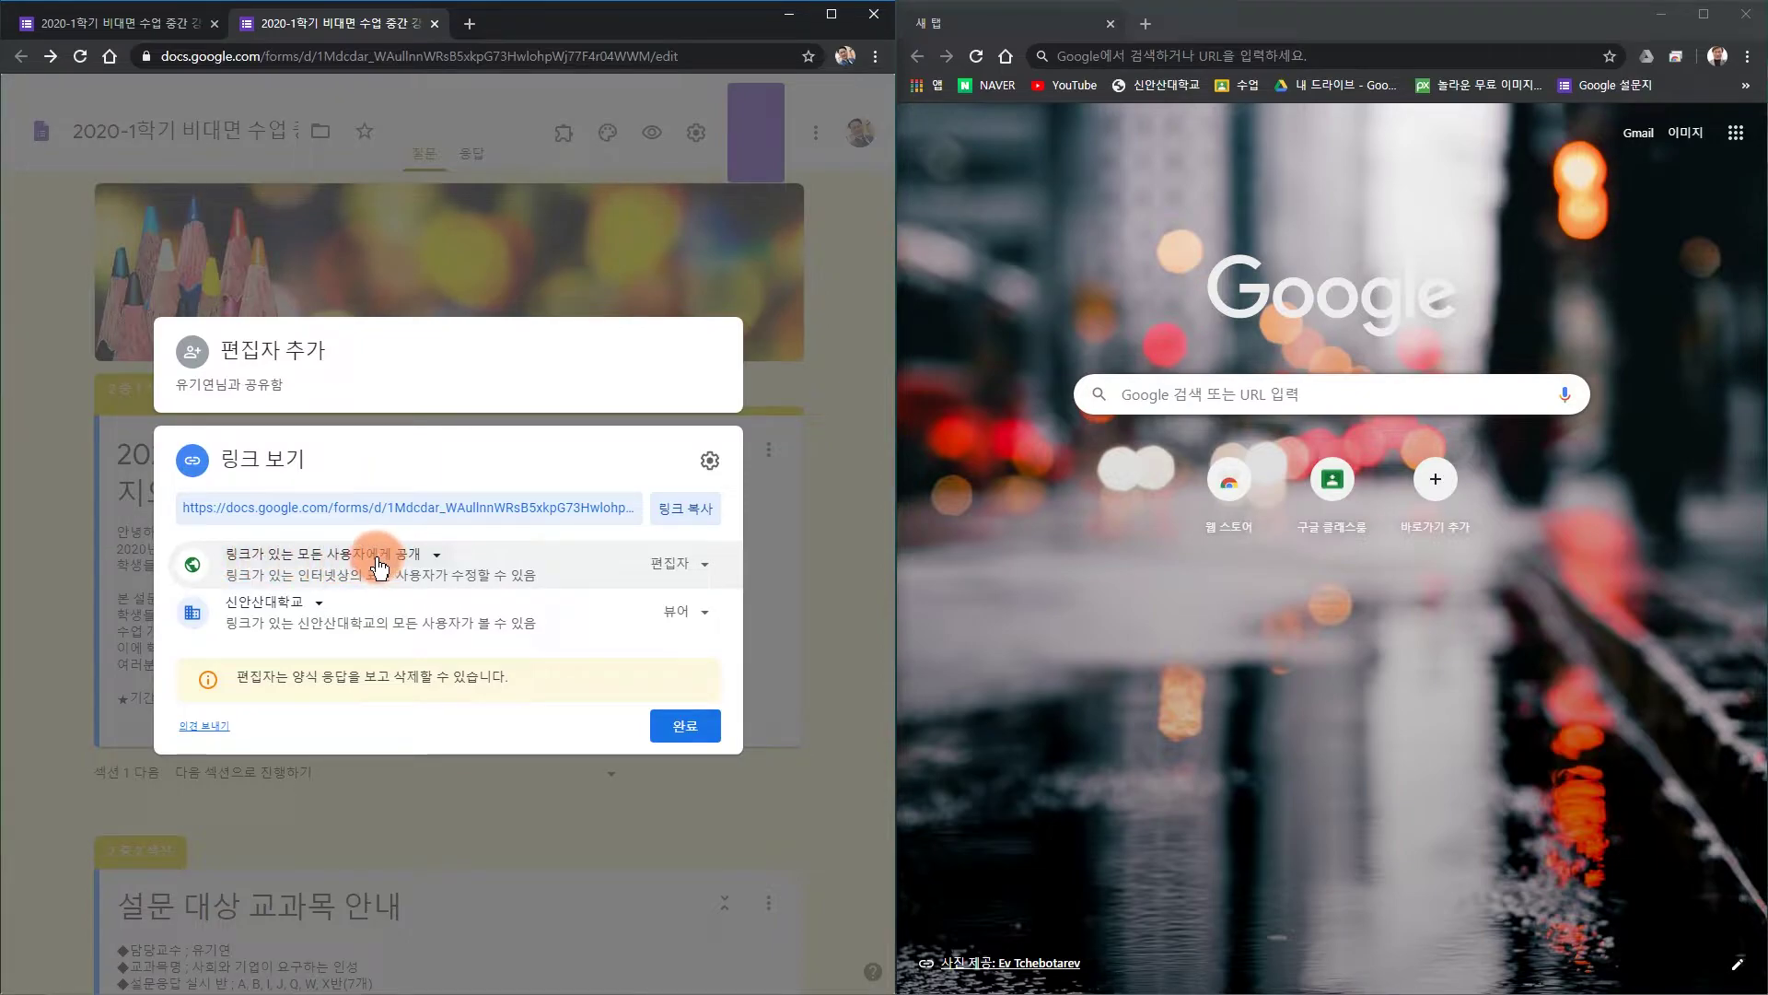
left_click(689, 505)
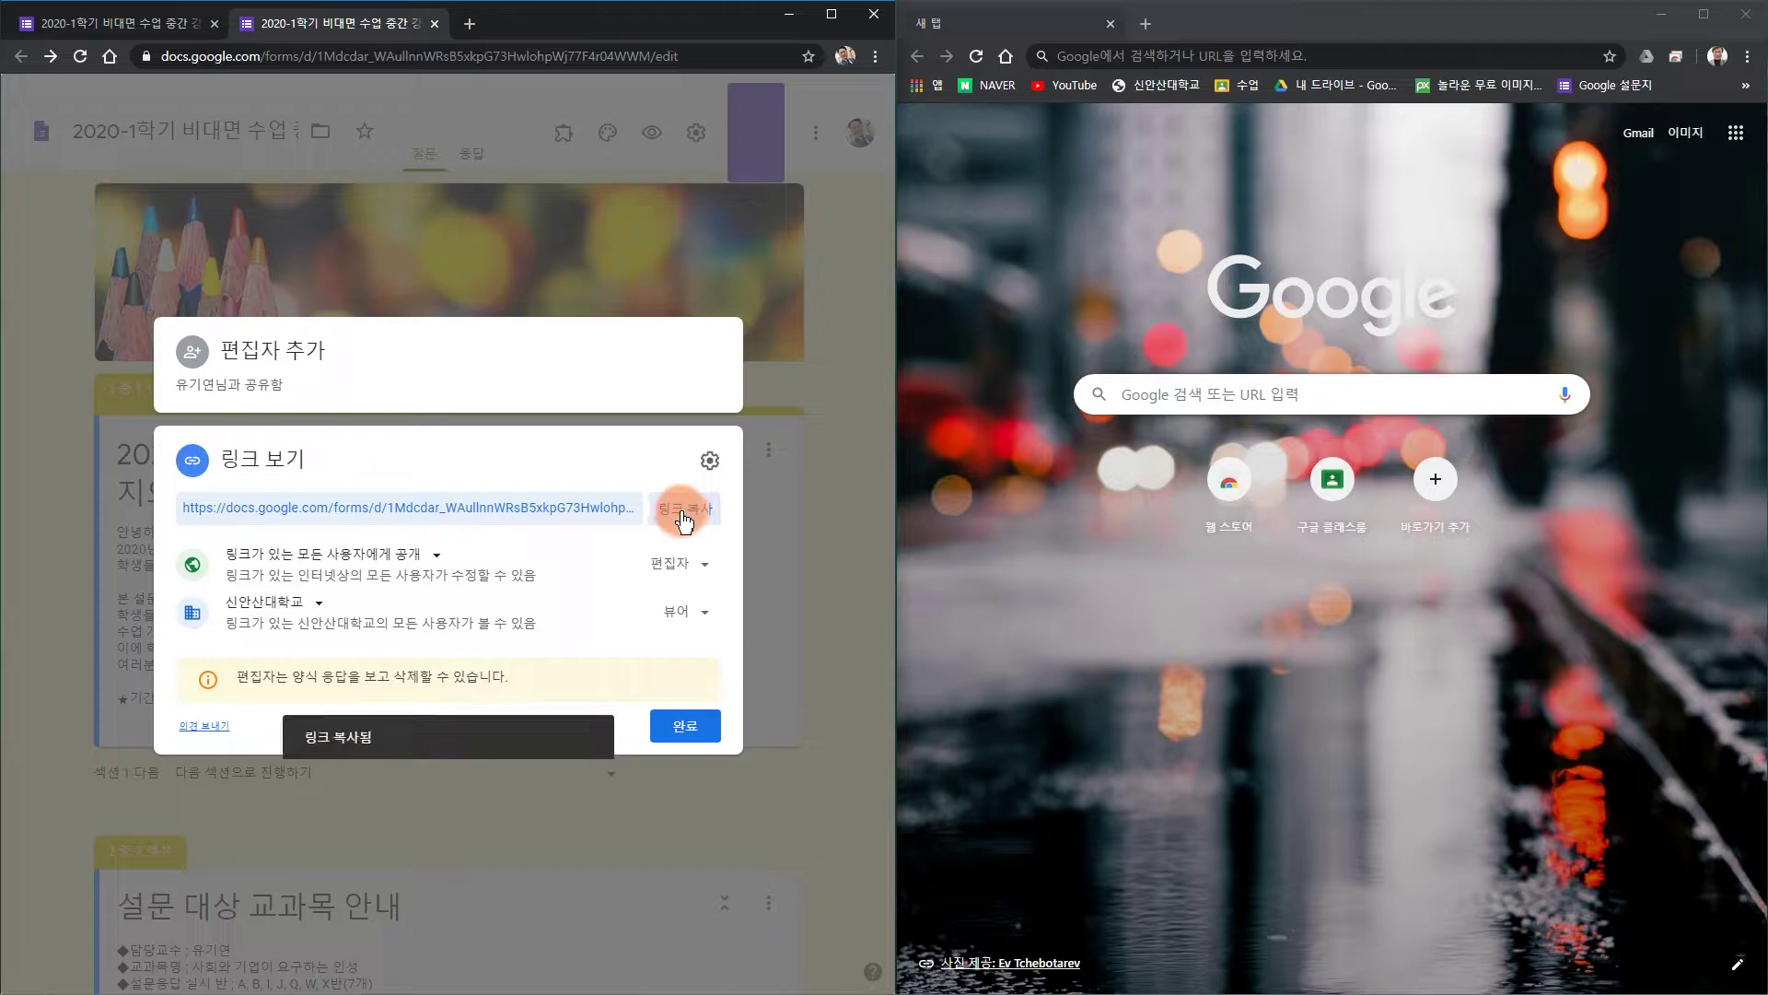
left_click(683, 726)
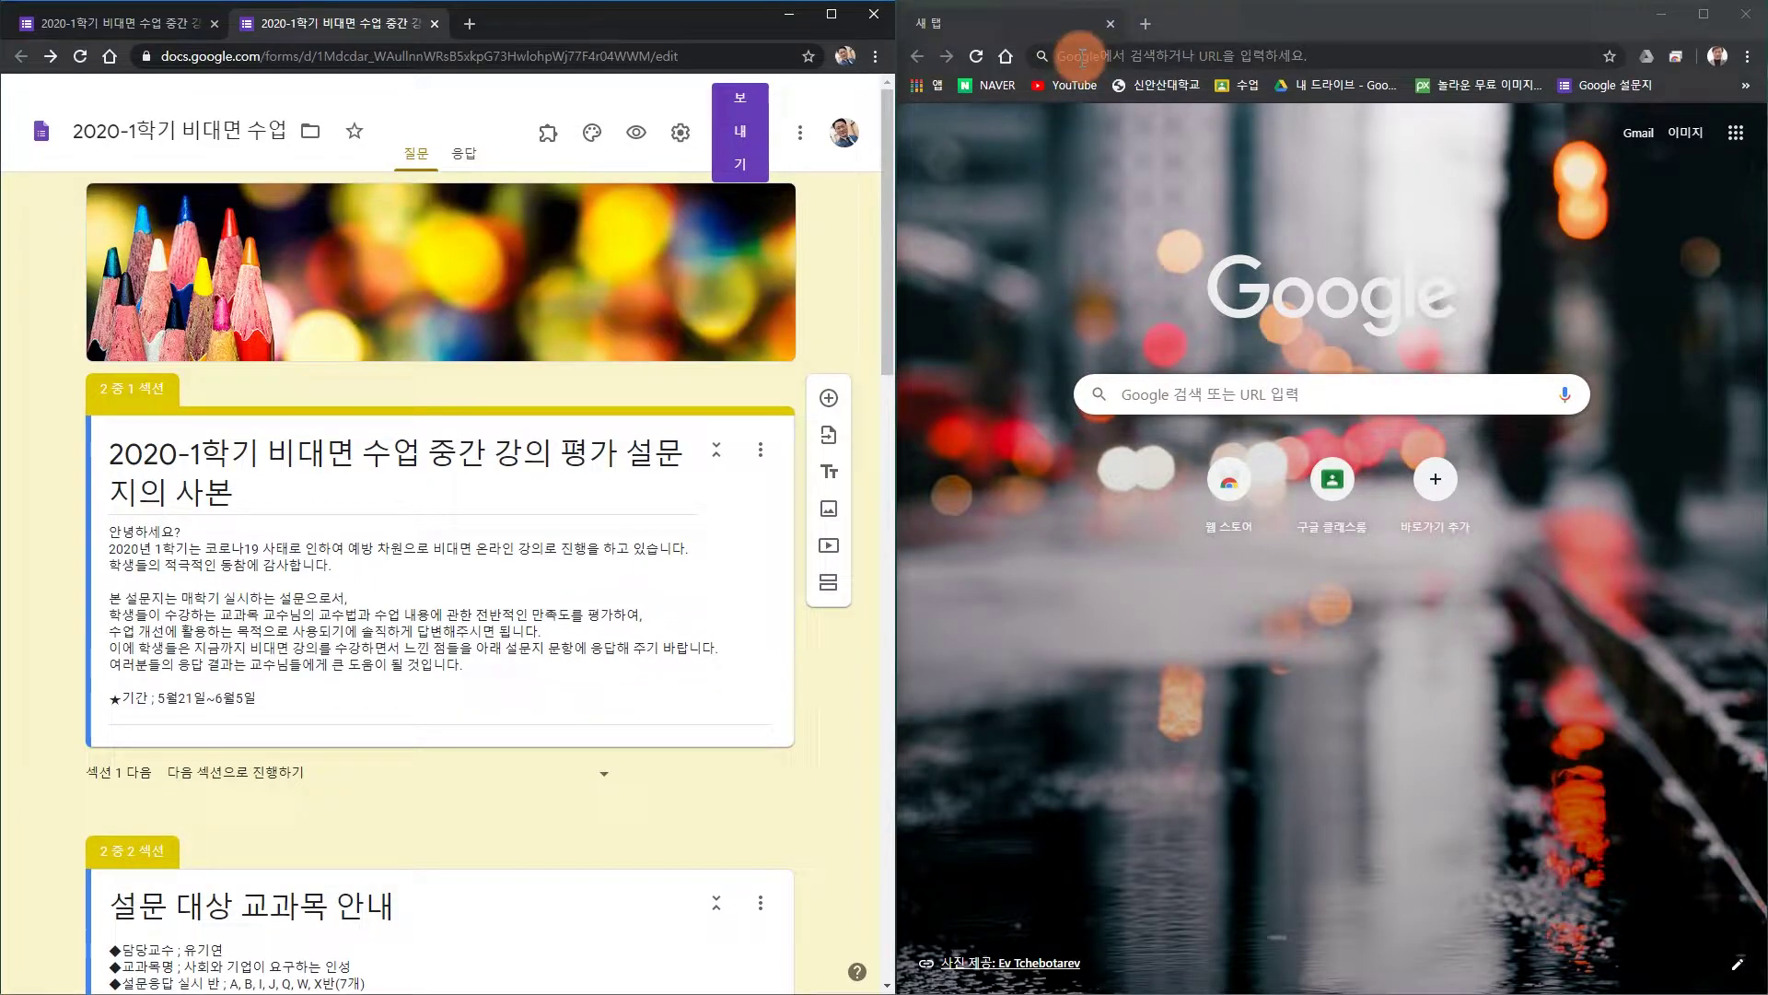
Paste the copied form link into the second browser window and open it.
left_click(1272, 12)
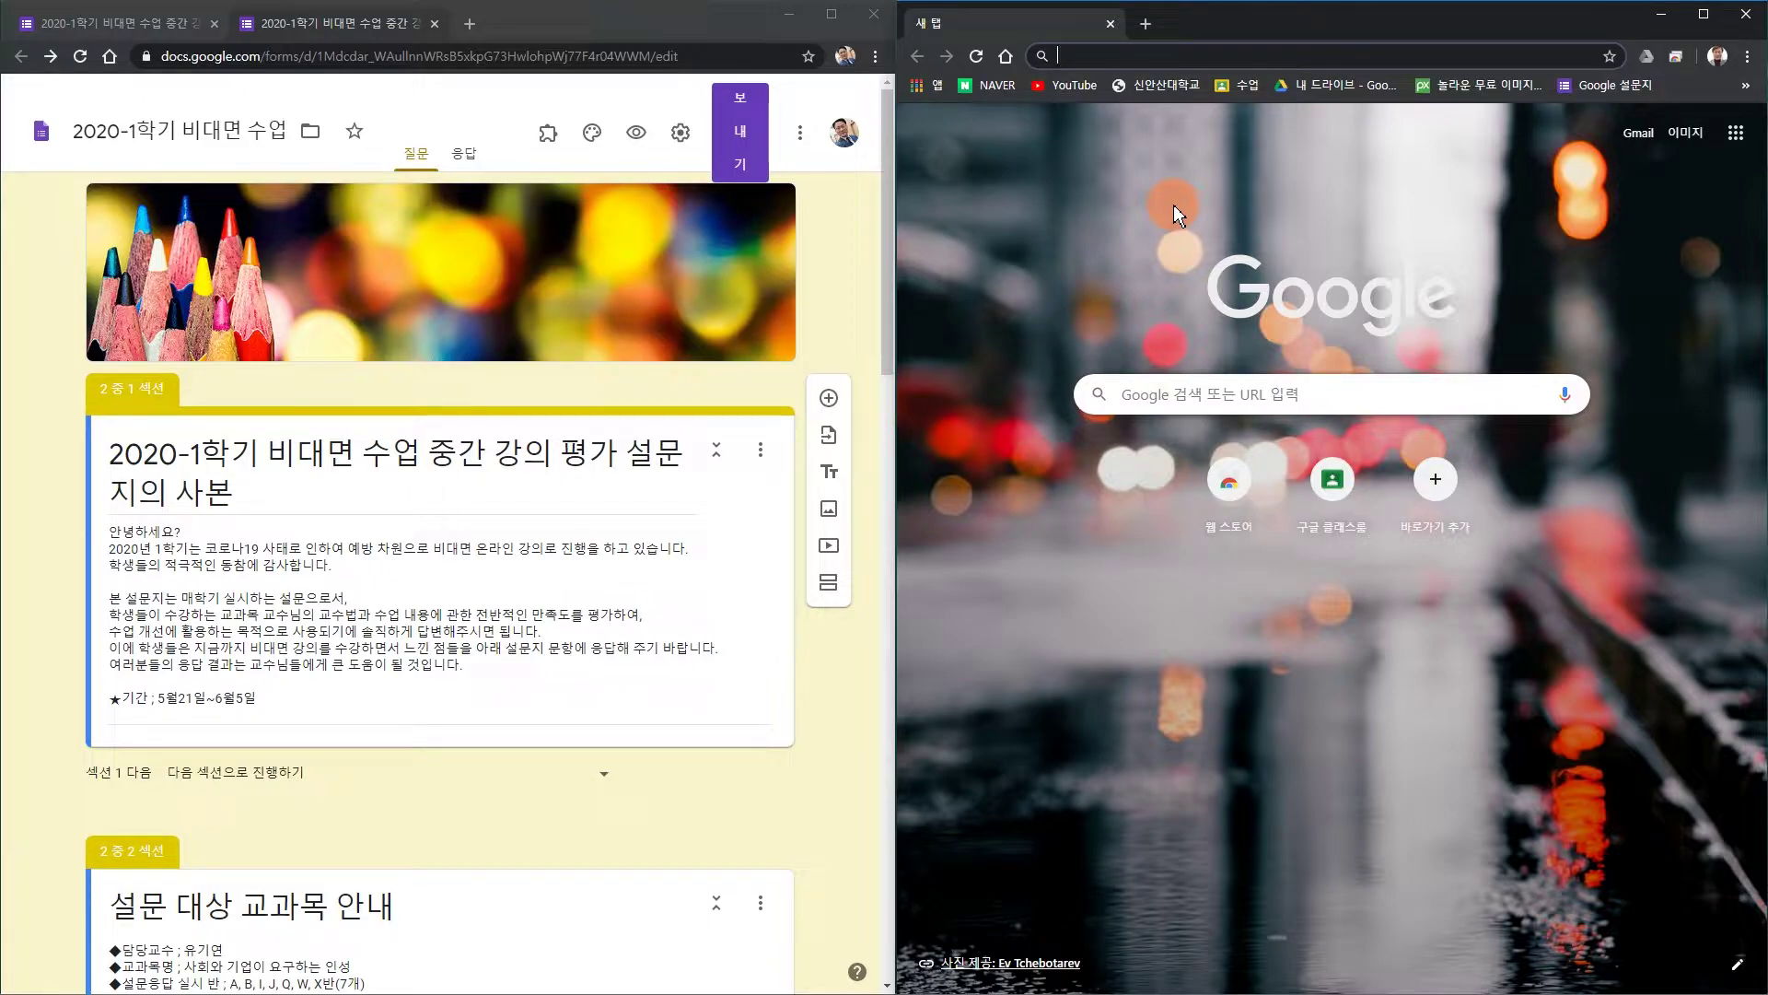
key("Return")
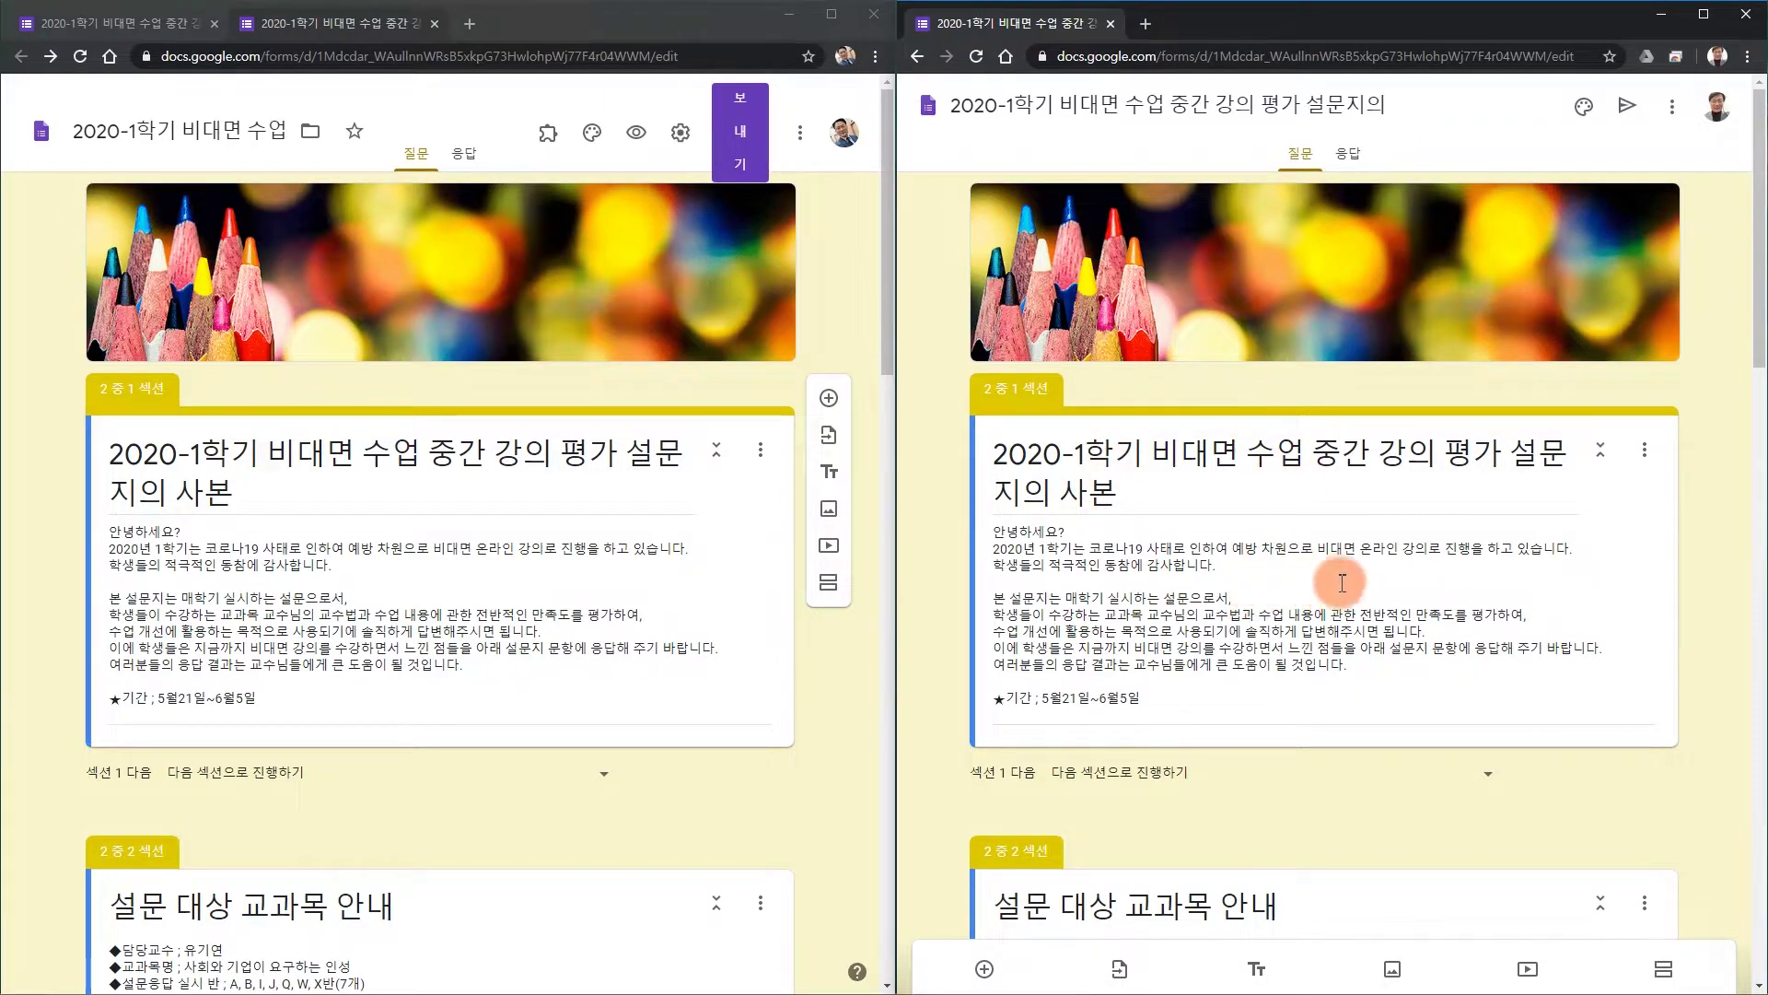
Look over the opened copy's questions and maximize the second browser window.
scroll(1308, 580, "down", 15)
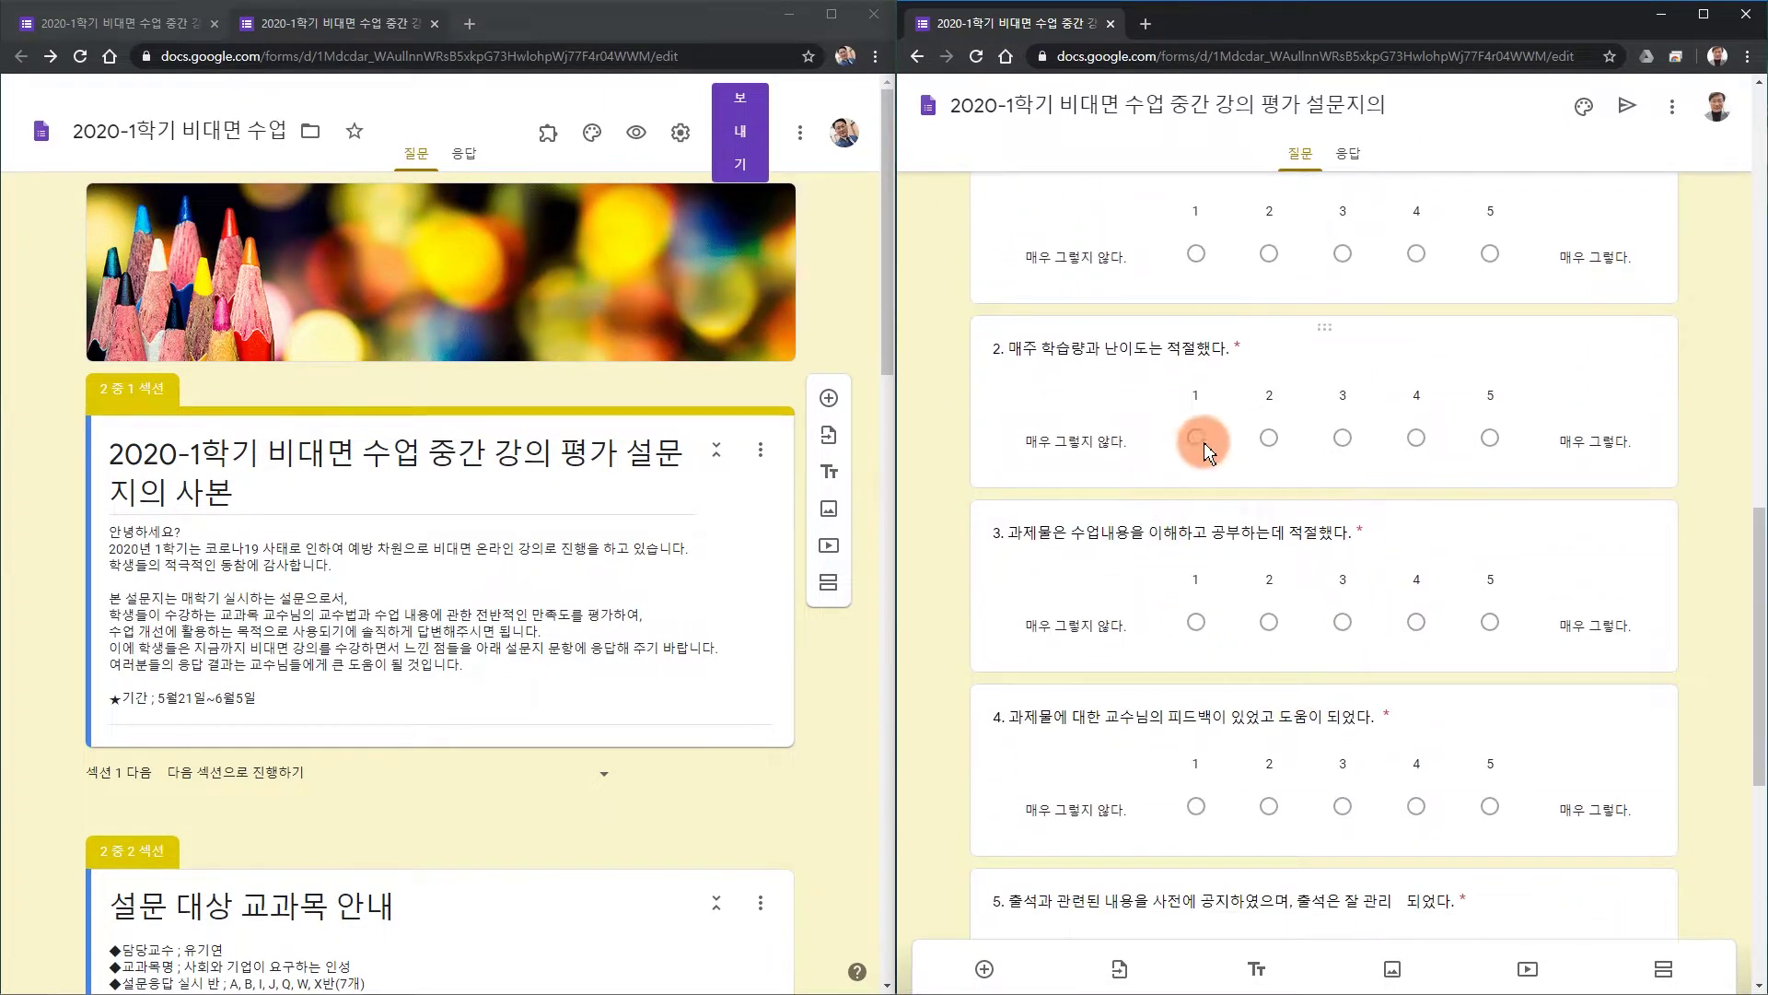
left_click(1202, 442)
scroll(1243, 553, "down", 3)
scroll(1247, 589, "down", 2)
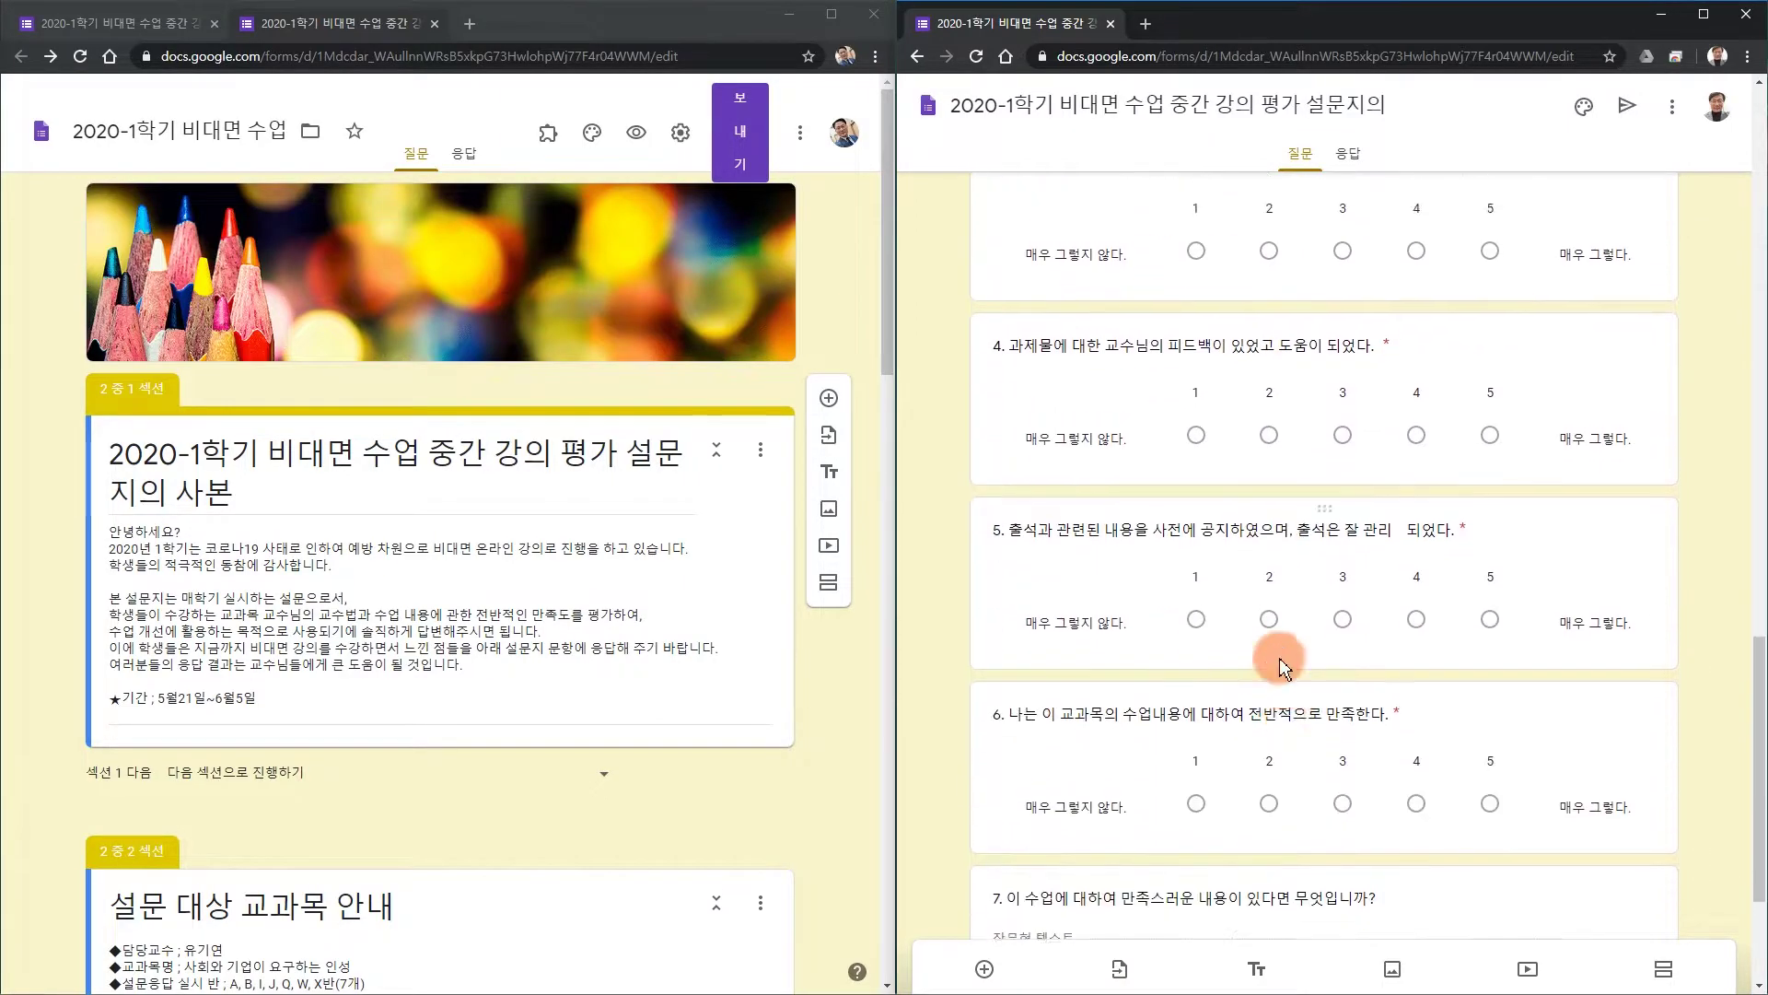
scroll(1263, 632, "up", 20)
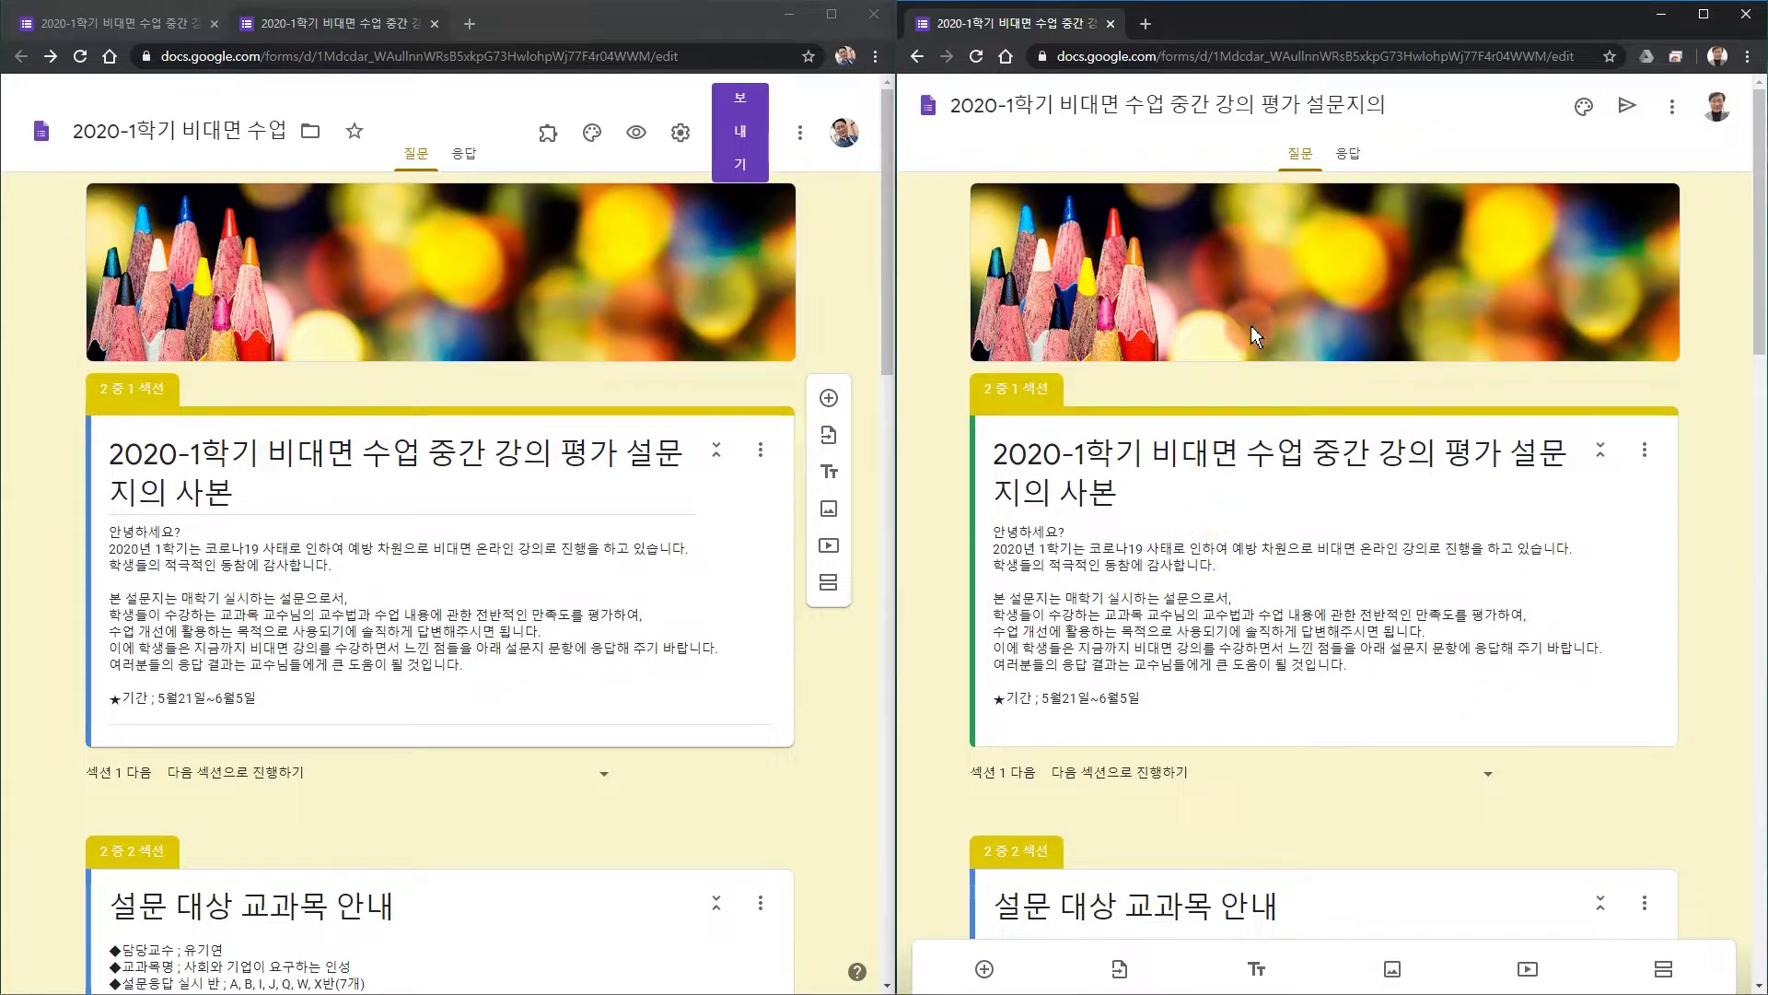
left_click(1255, 109)
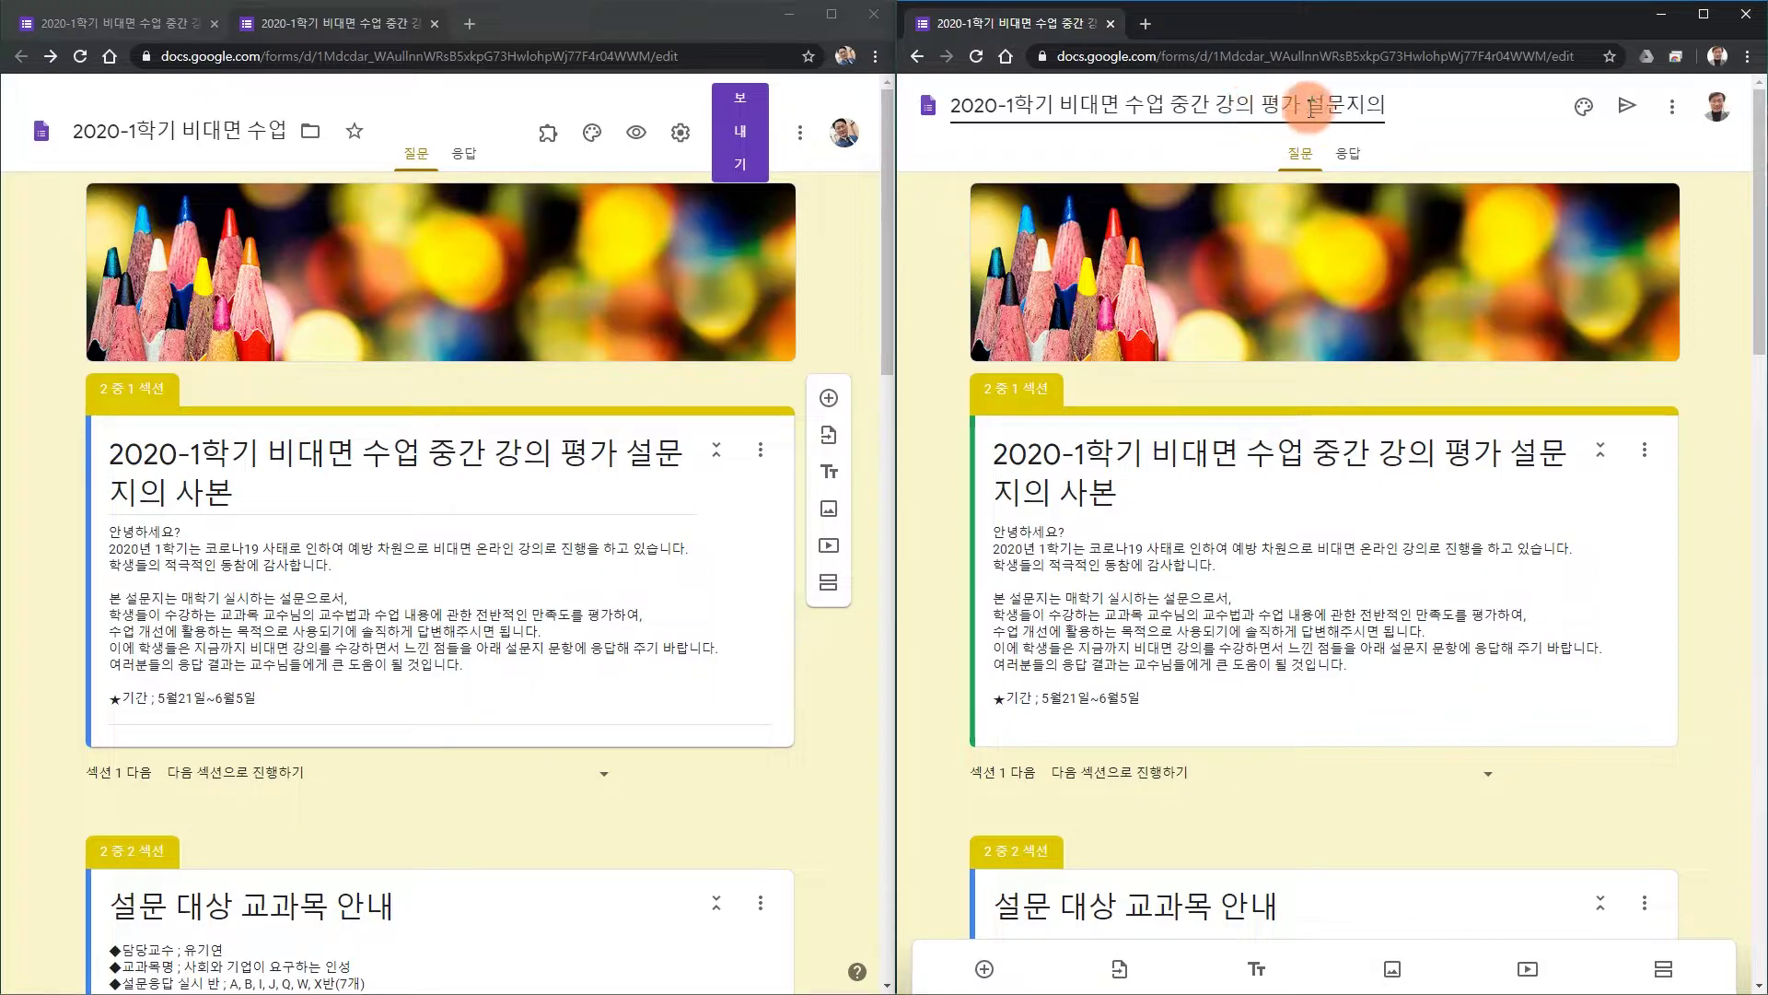
left_click(1703, 14)
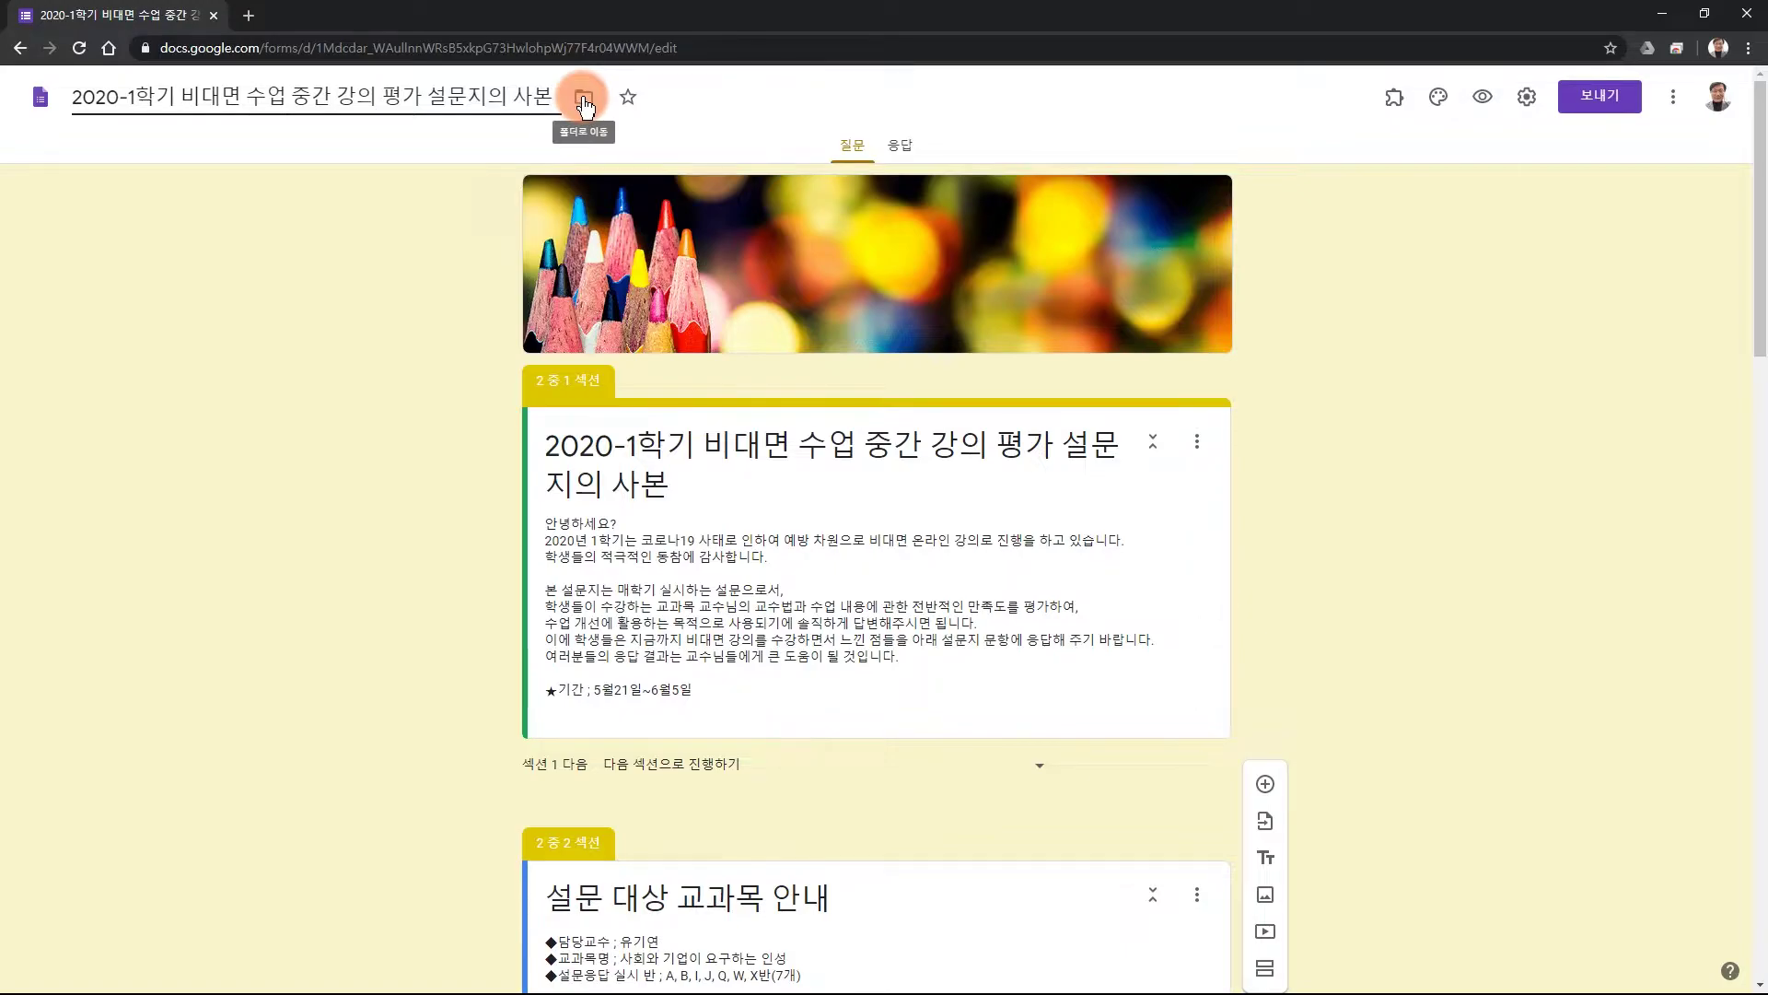
In the move dialog, browse to 내 드라이브 › 사회와 기업이 요구하는 인성 › 2020년 › 1학기.
left_click(583, 104)
left_click(584, 148)
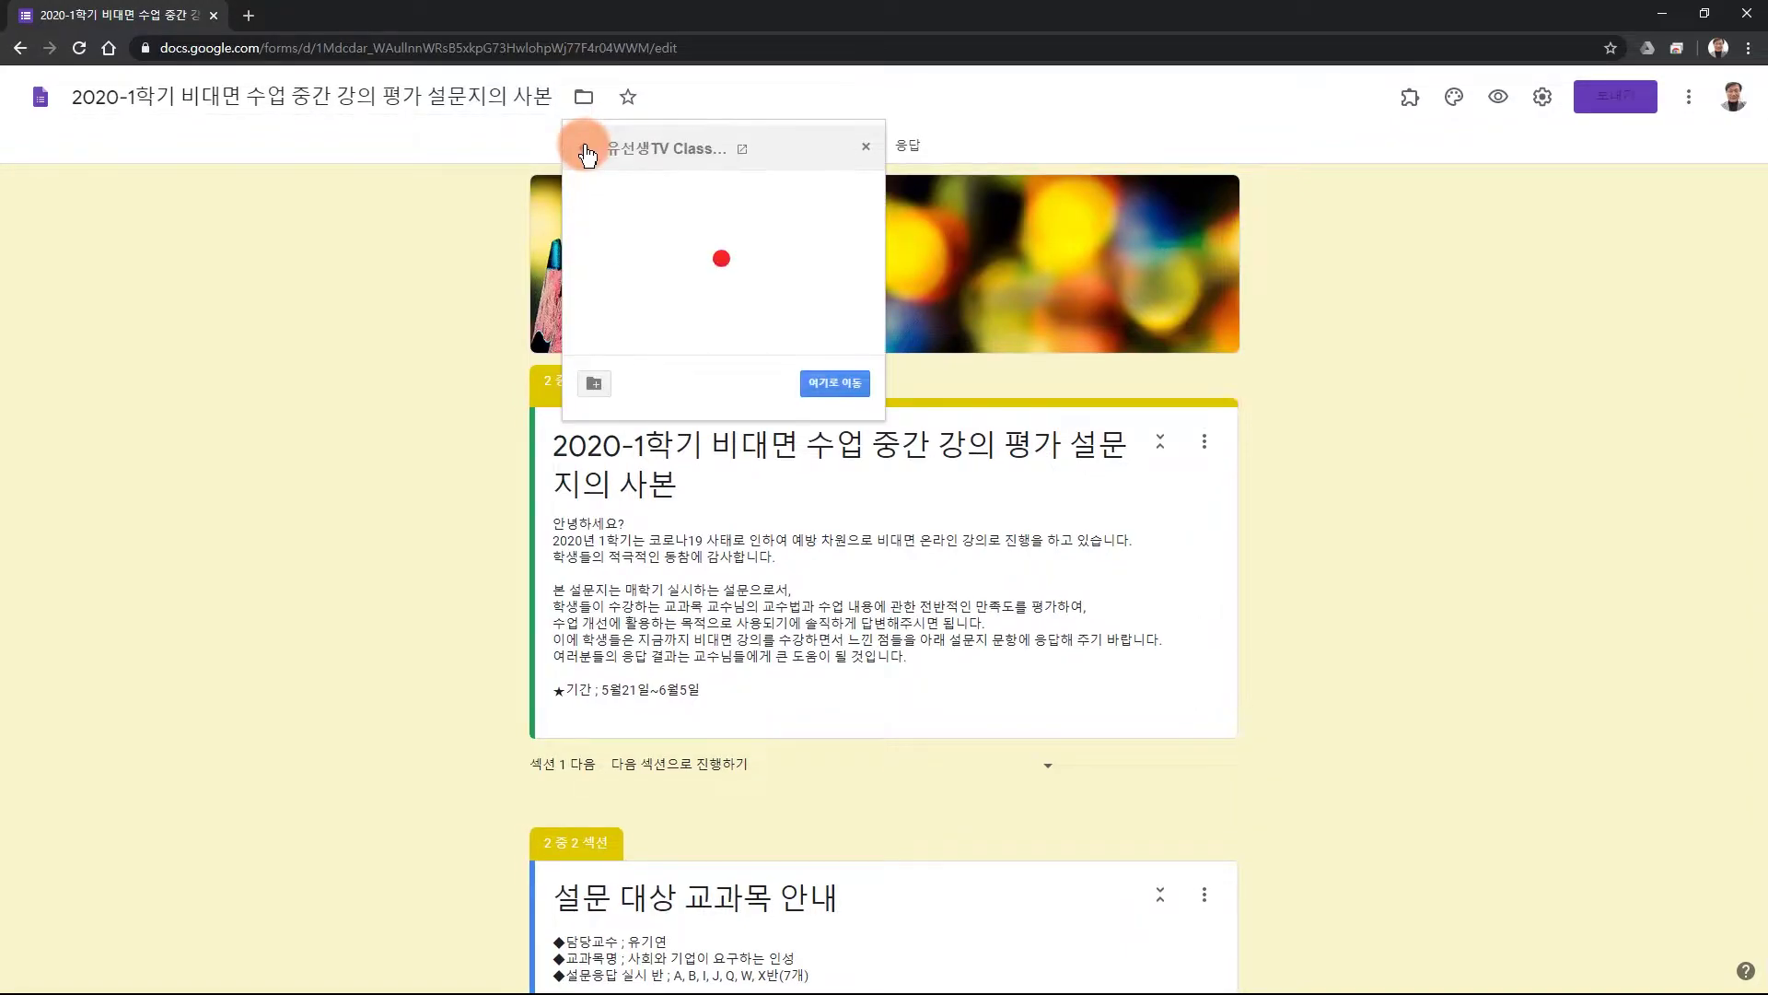
left_click(585, 149)
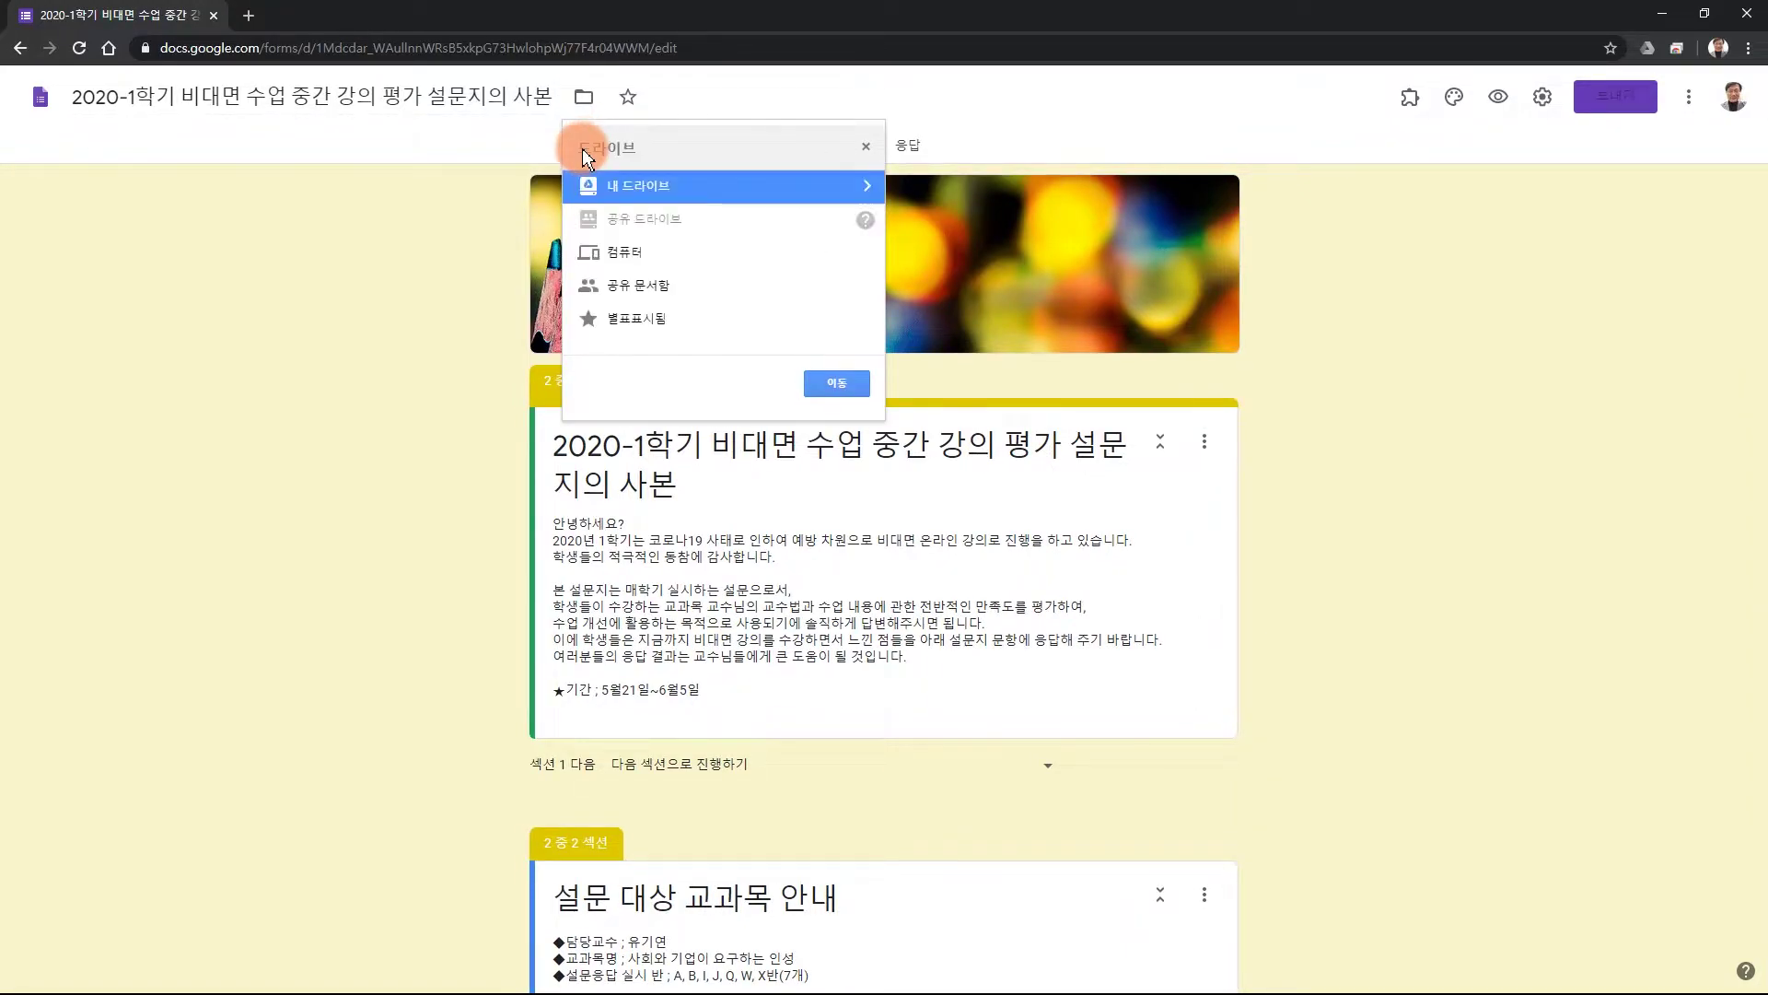
double_click(640, 190)
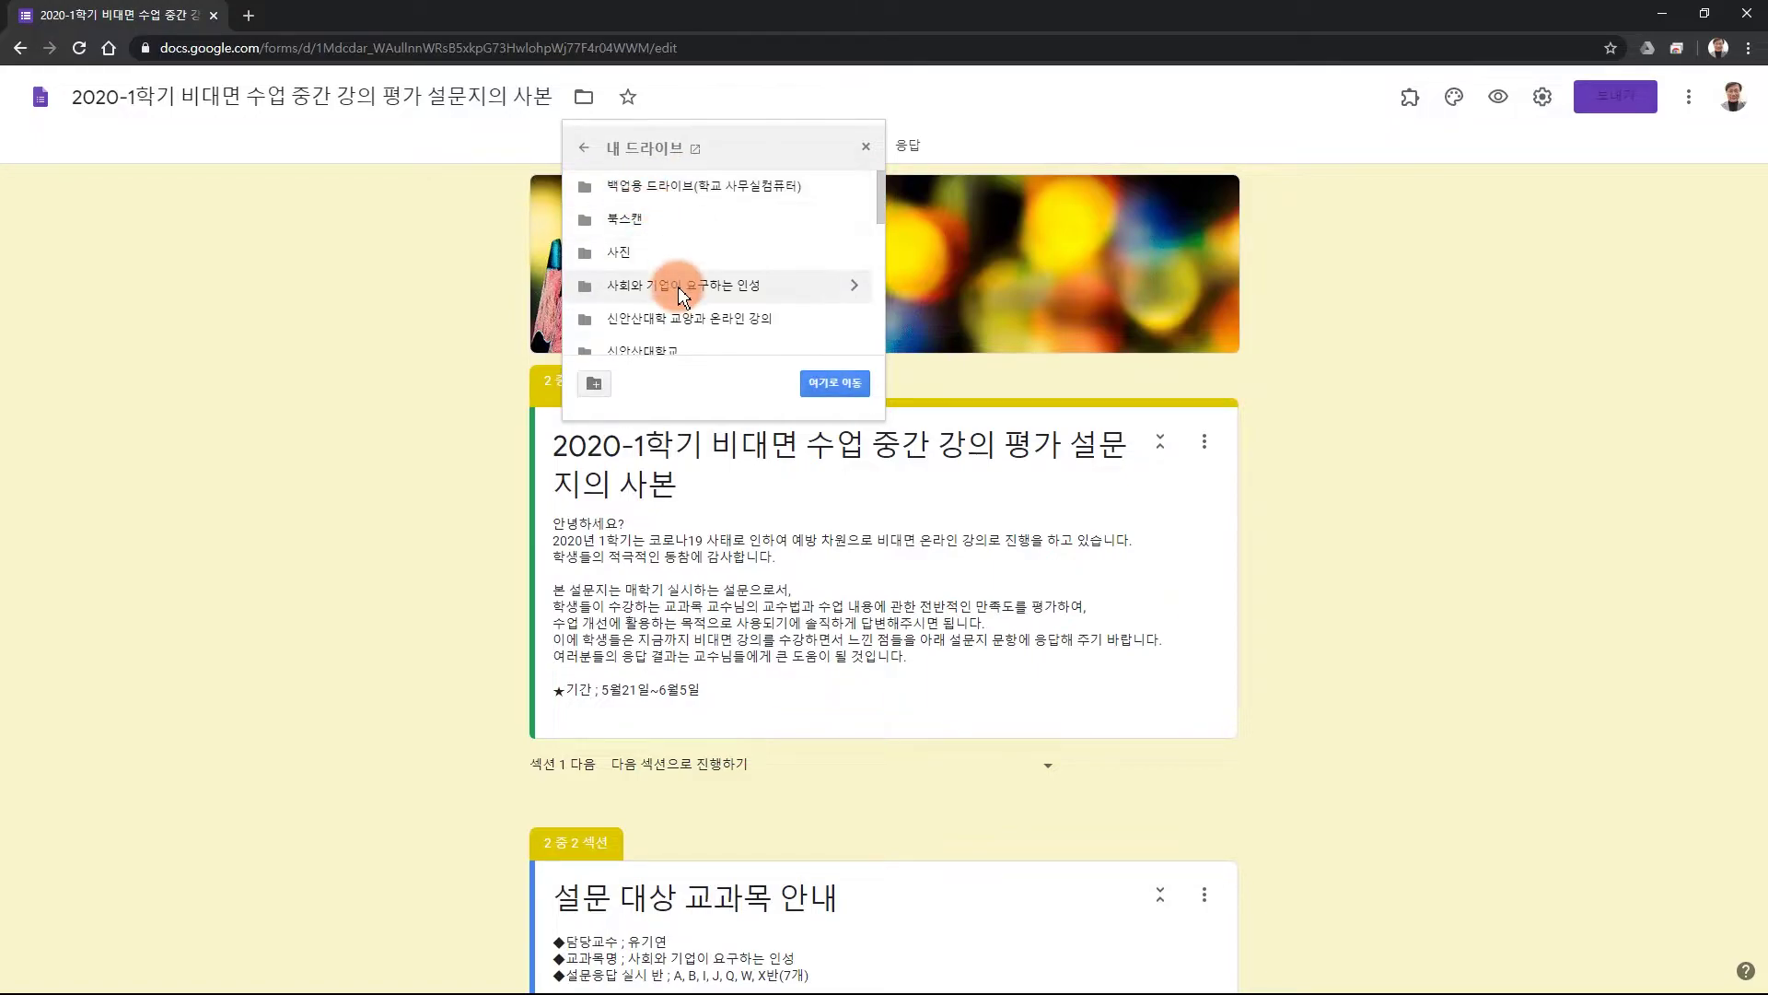
double_click(682, 287)
double_click(615, 217)
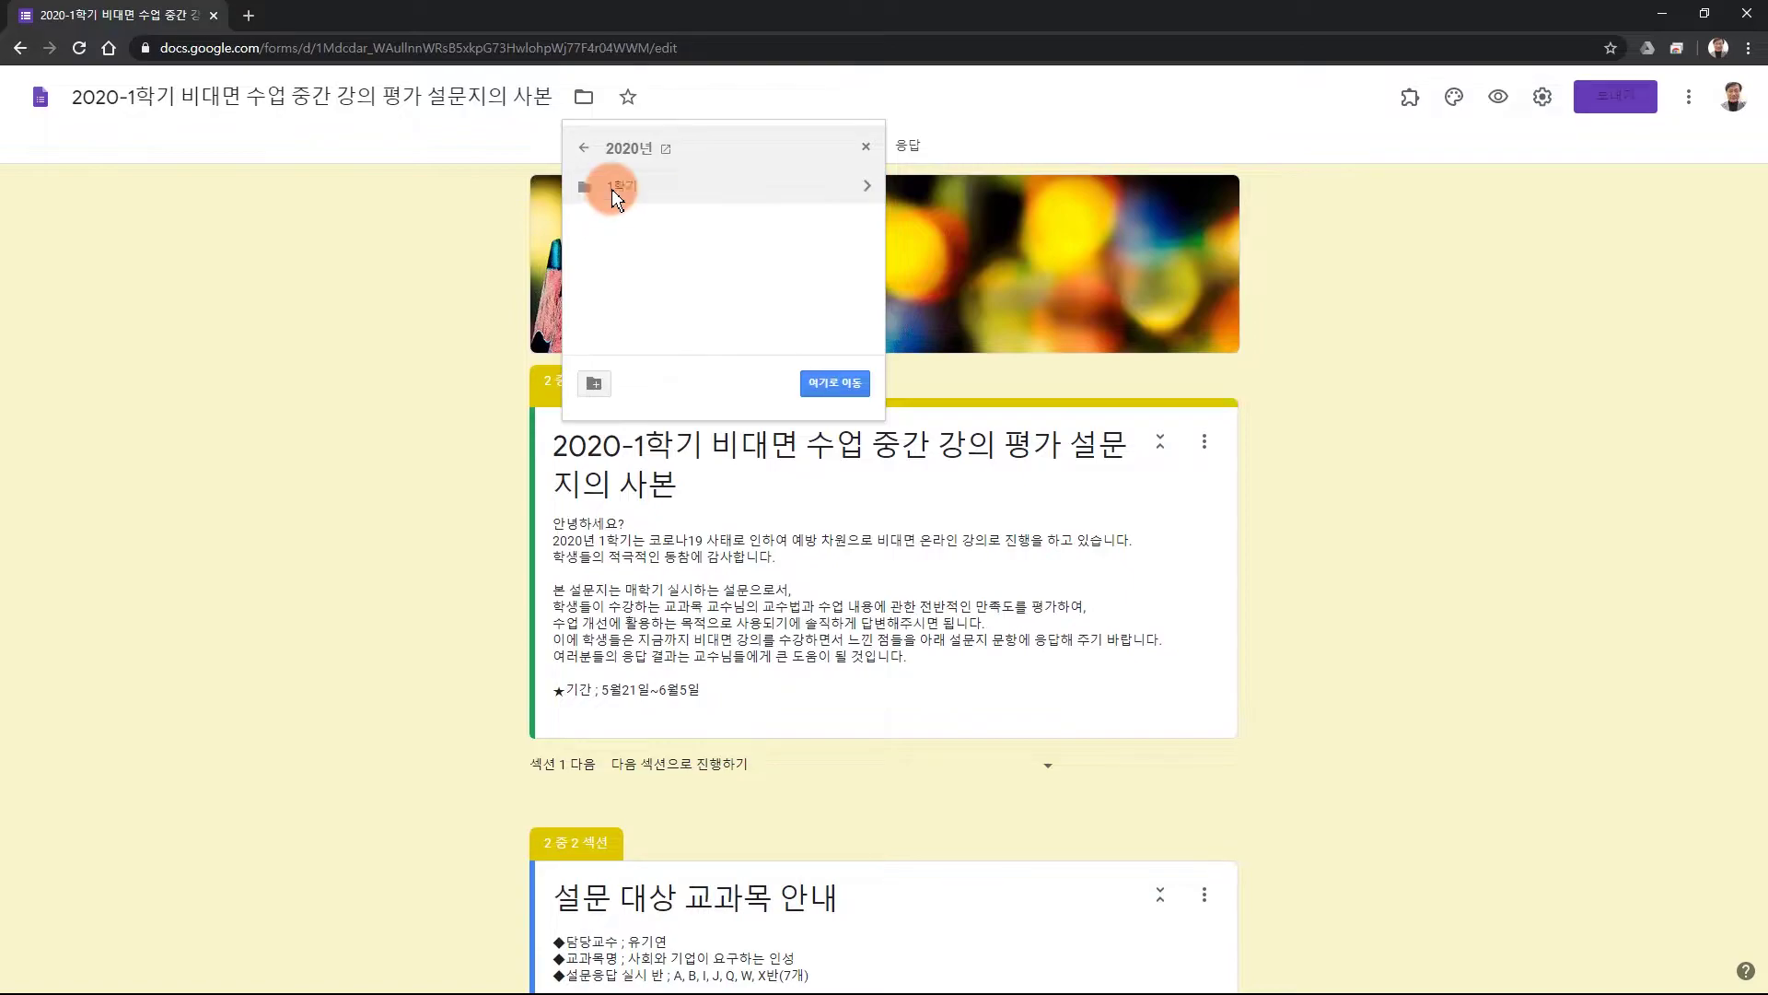
double_click(611, 190)
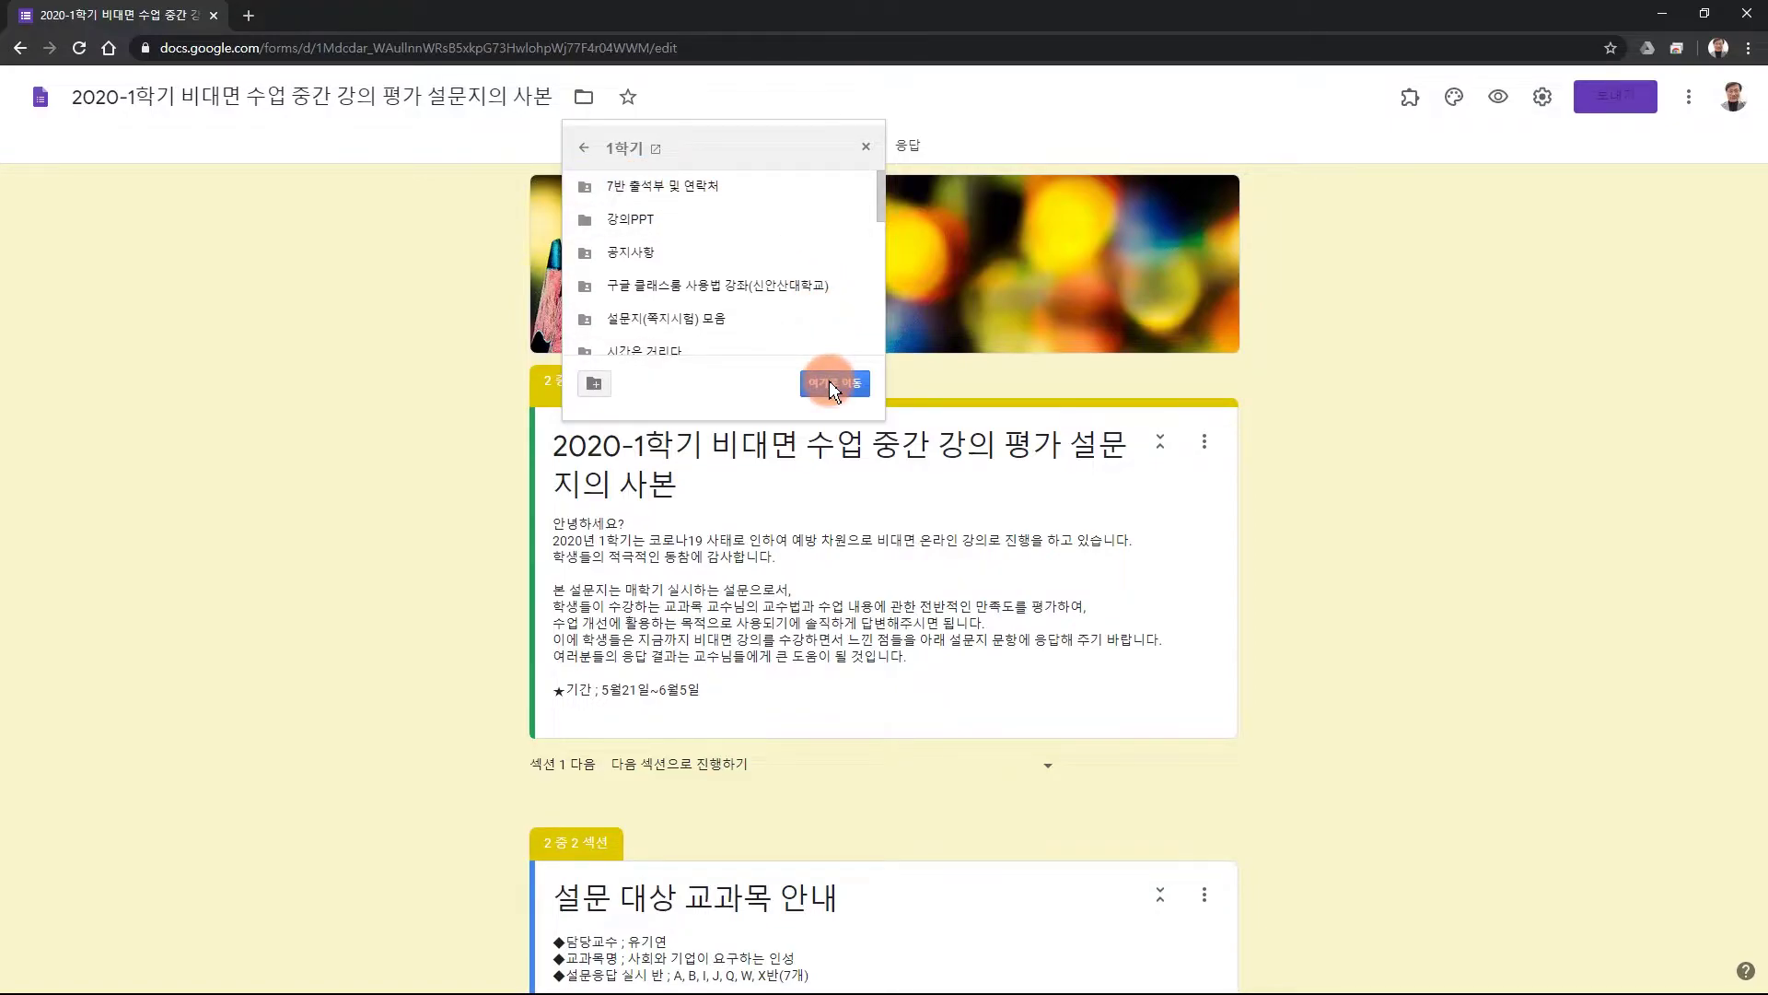
Create the folder '중간 강의 평가' there and move the form into it.
left_click(594, 383)
type("중간 강의")
type(" 평가")
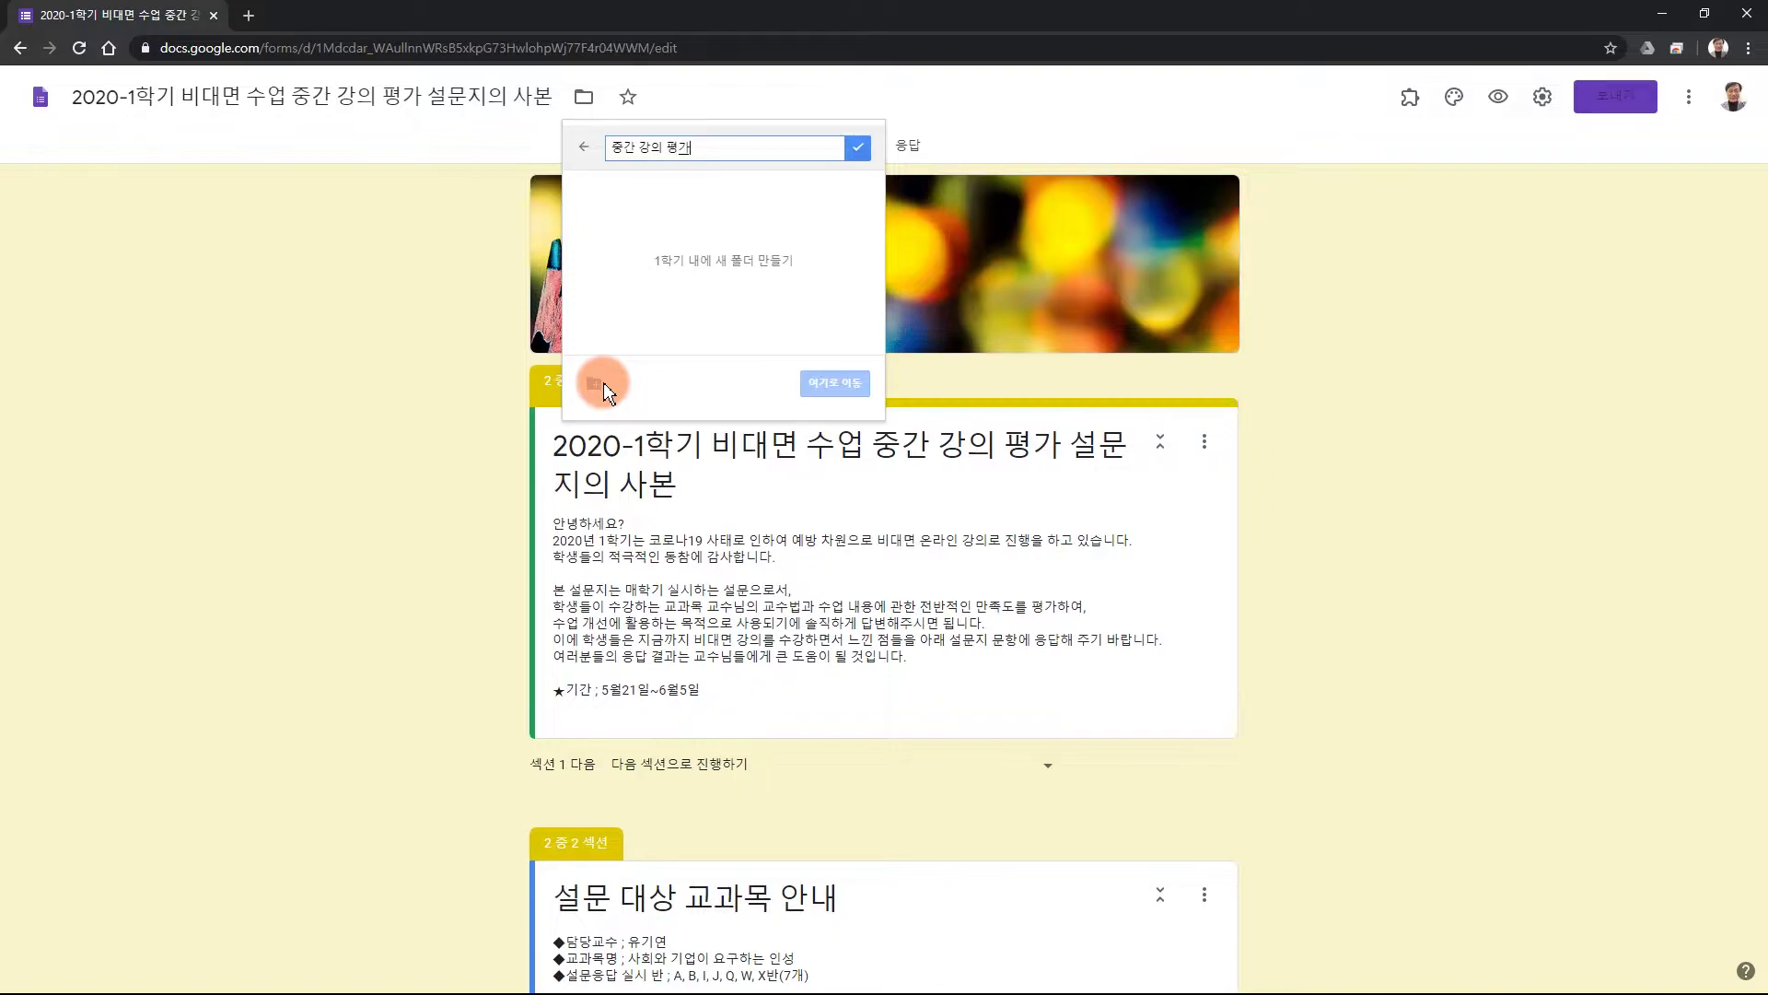
key("Return")
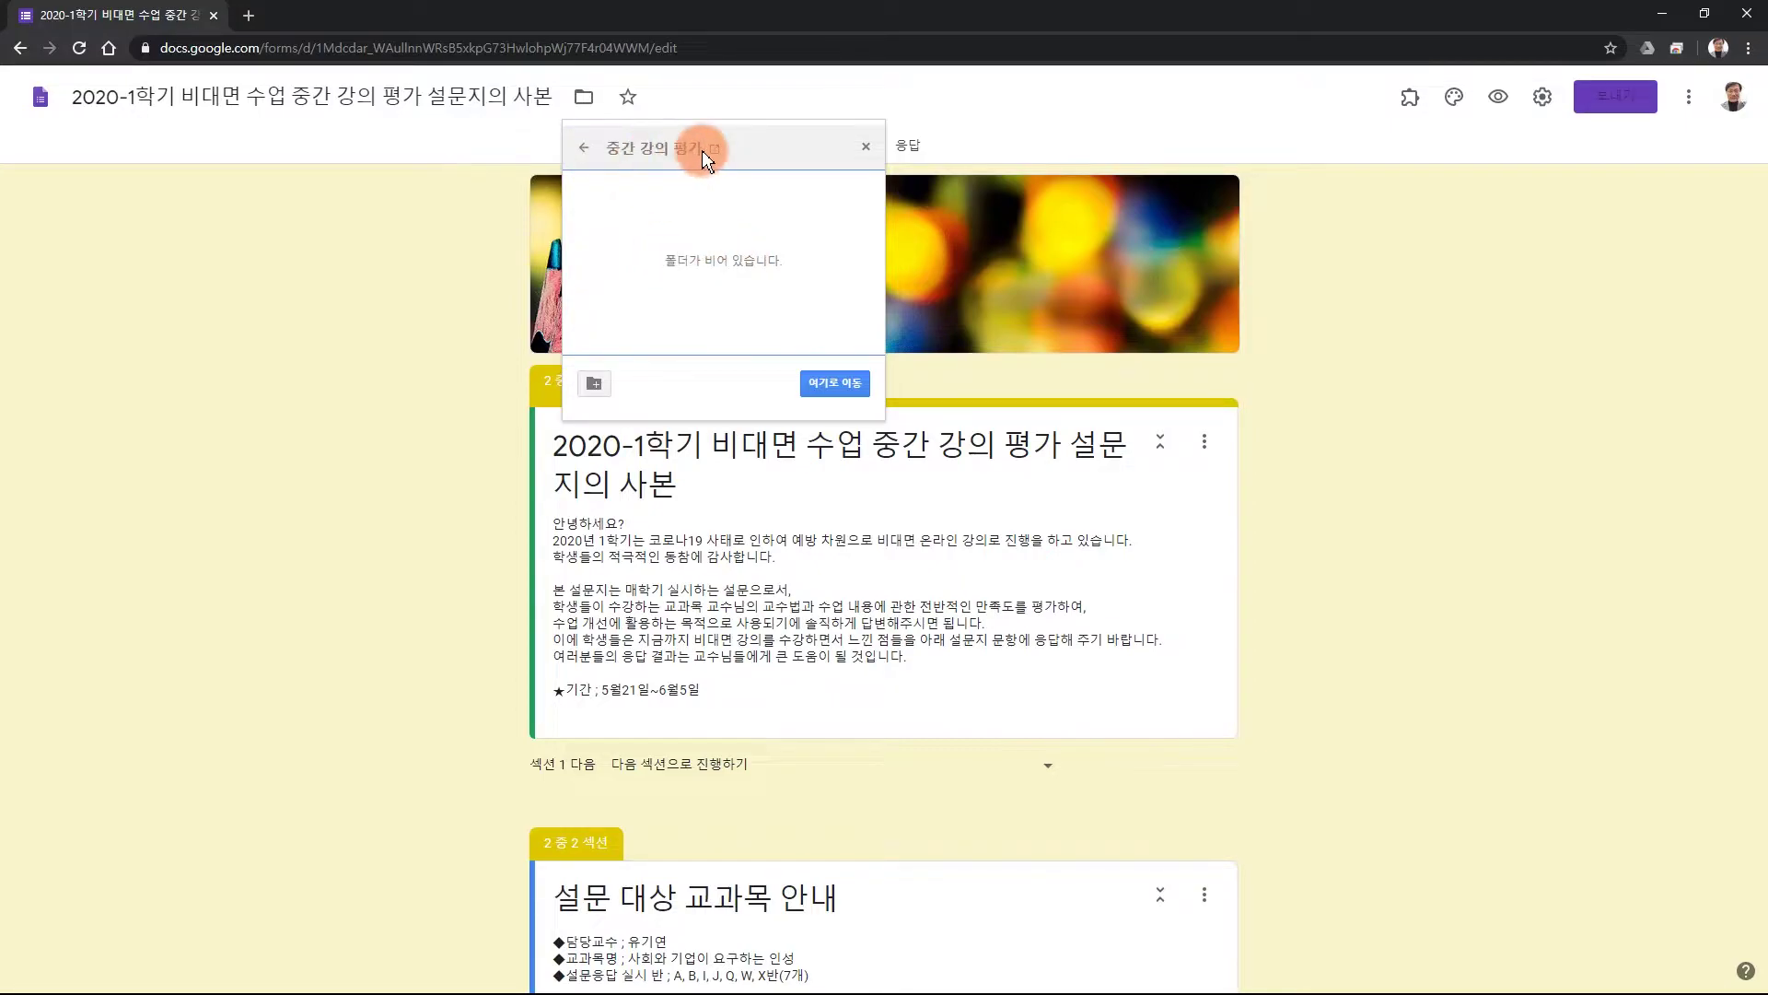
left_click(837, 383)
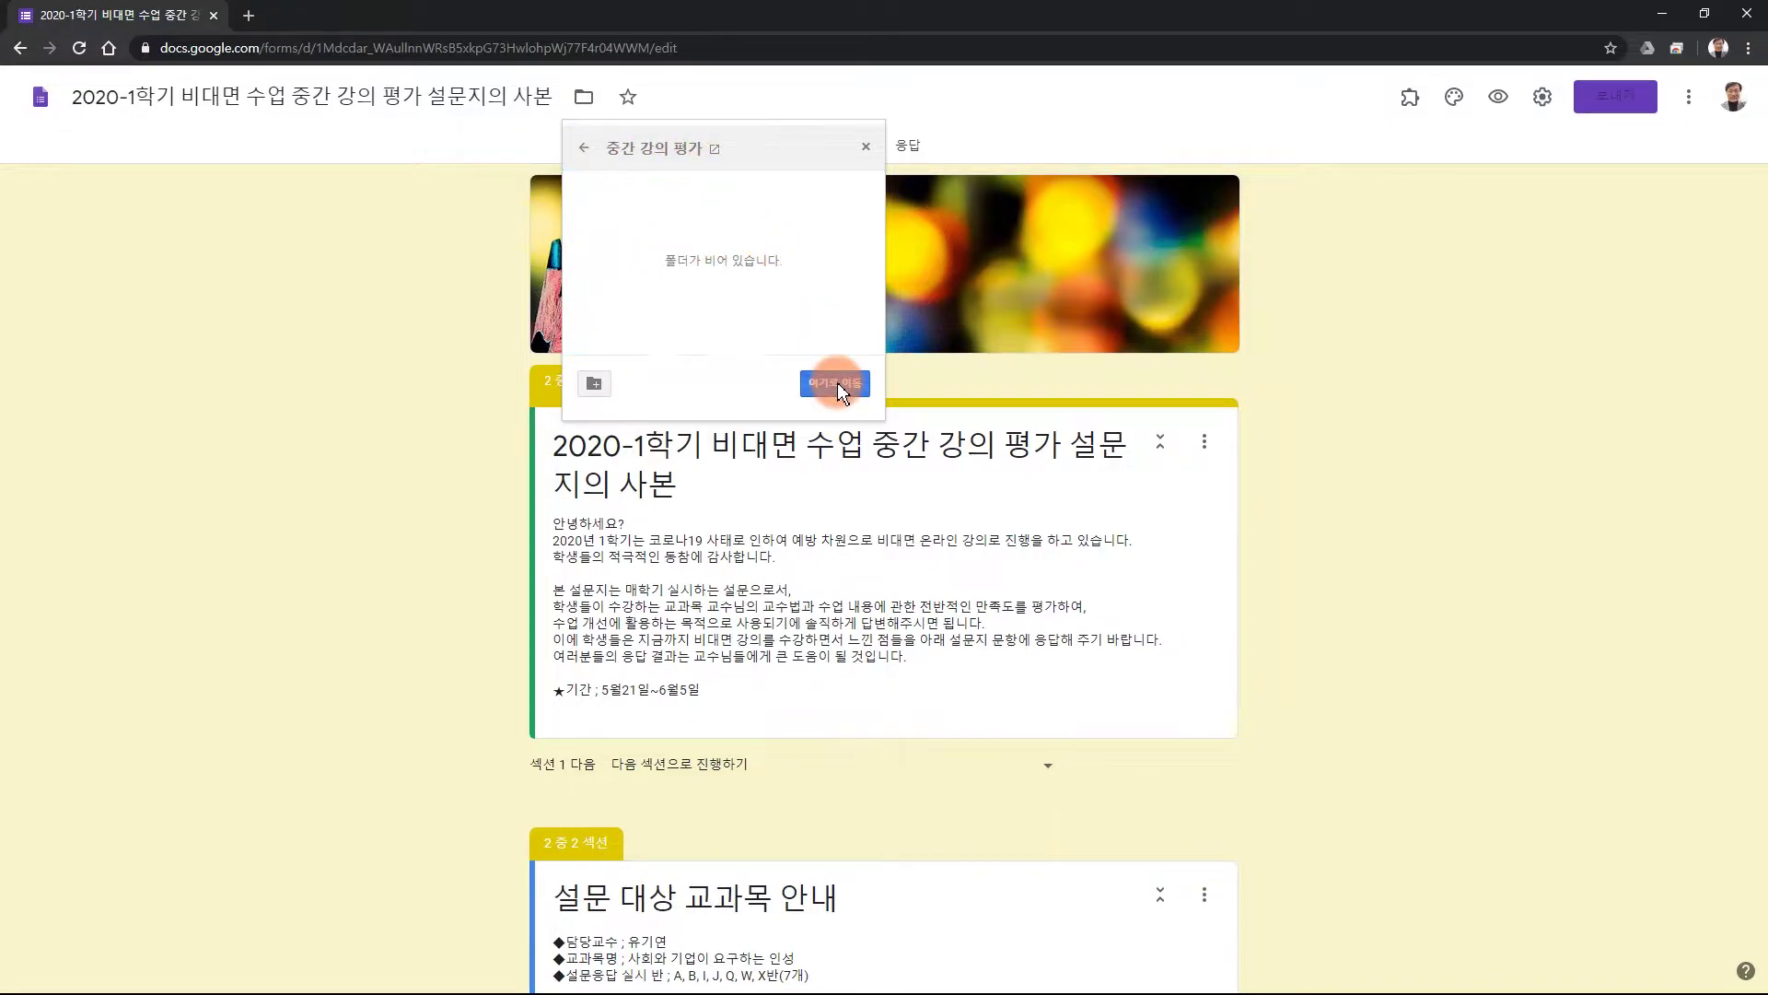
left_click(610, 385)
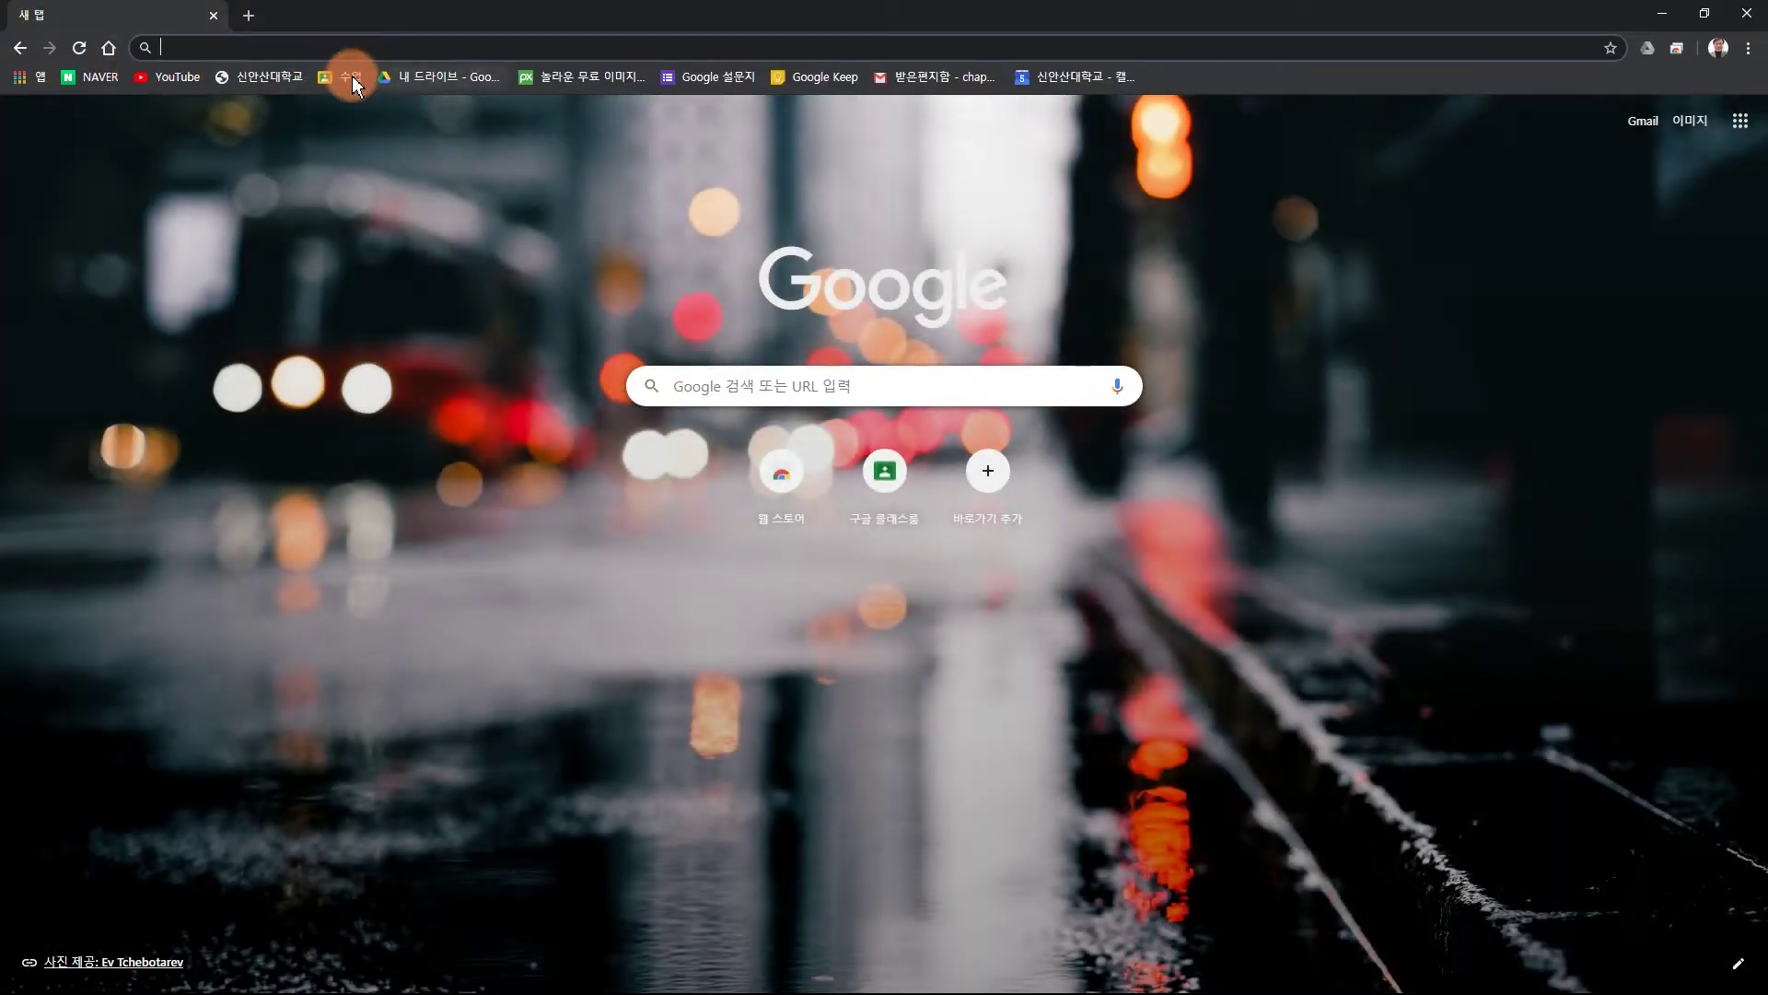
Open Google Classroom from the 수업 bookmark and enter the 구글 클래스룸 설정법 class.
left_click(352, 77)
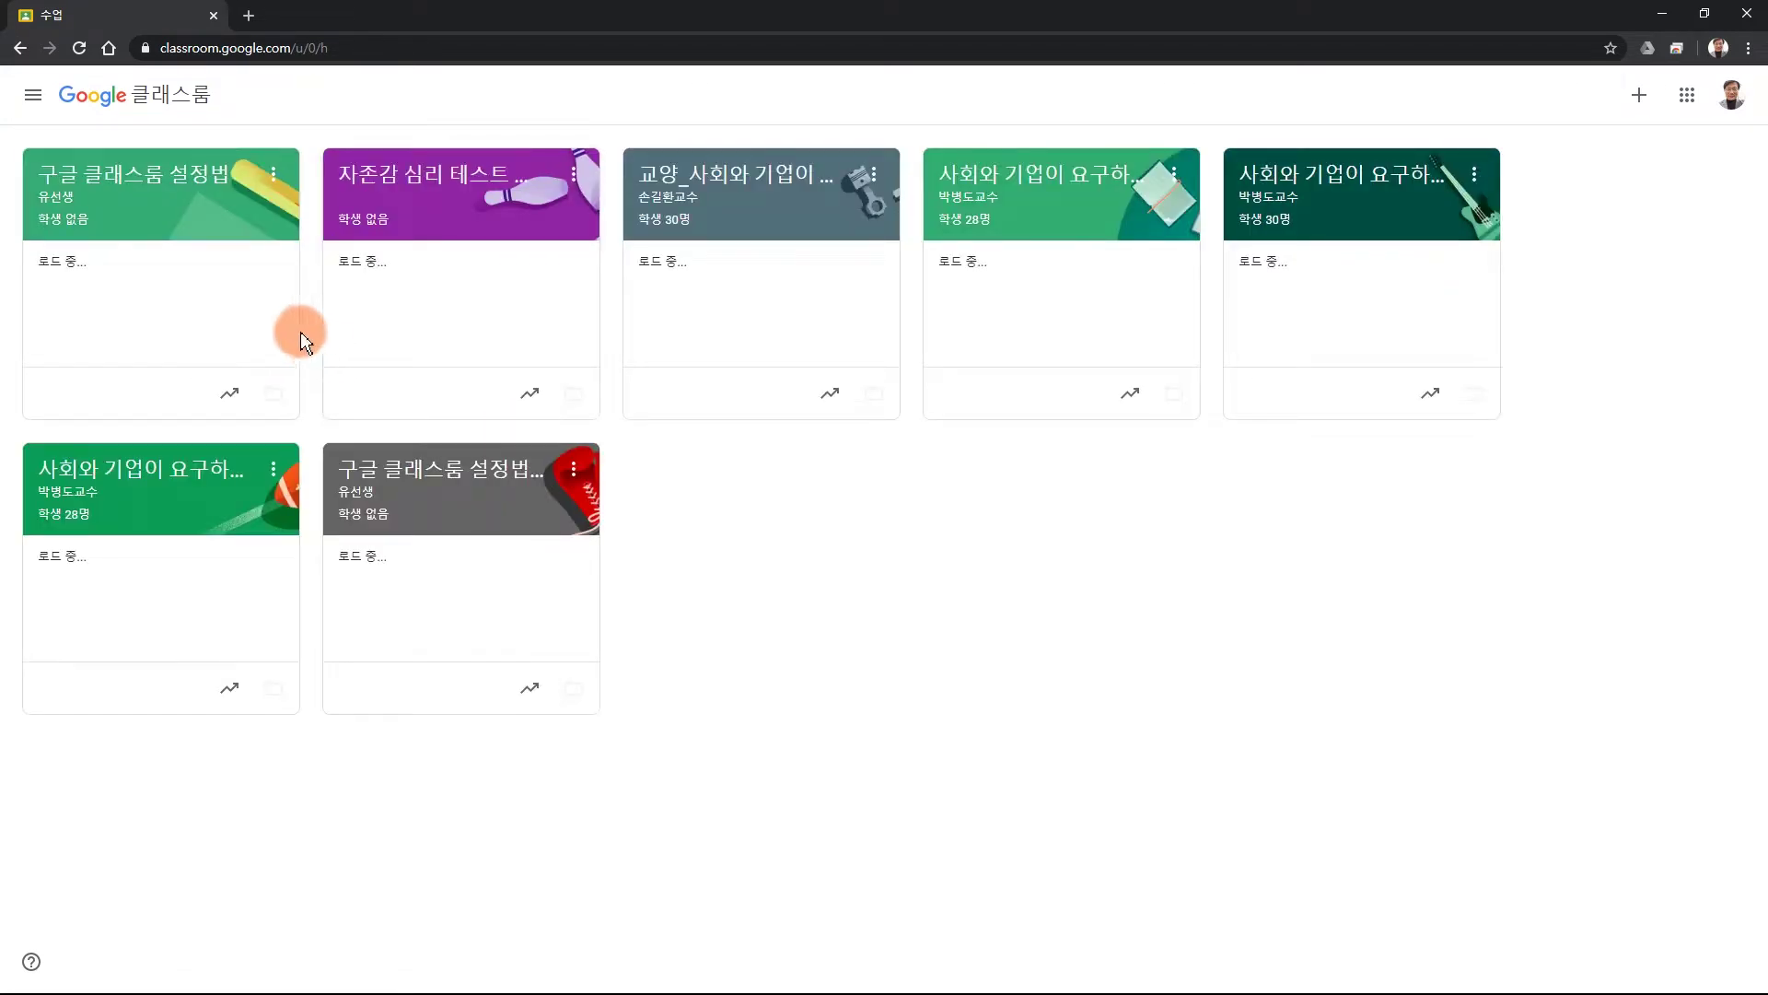
left_click(191, 210)
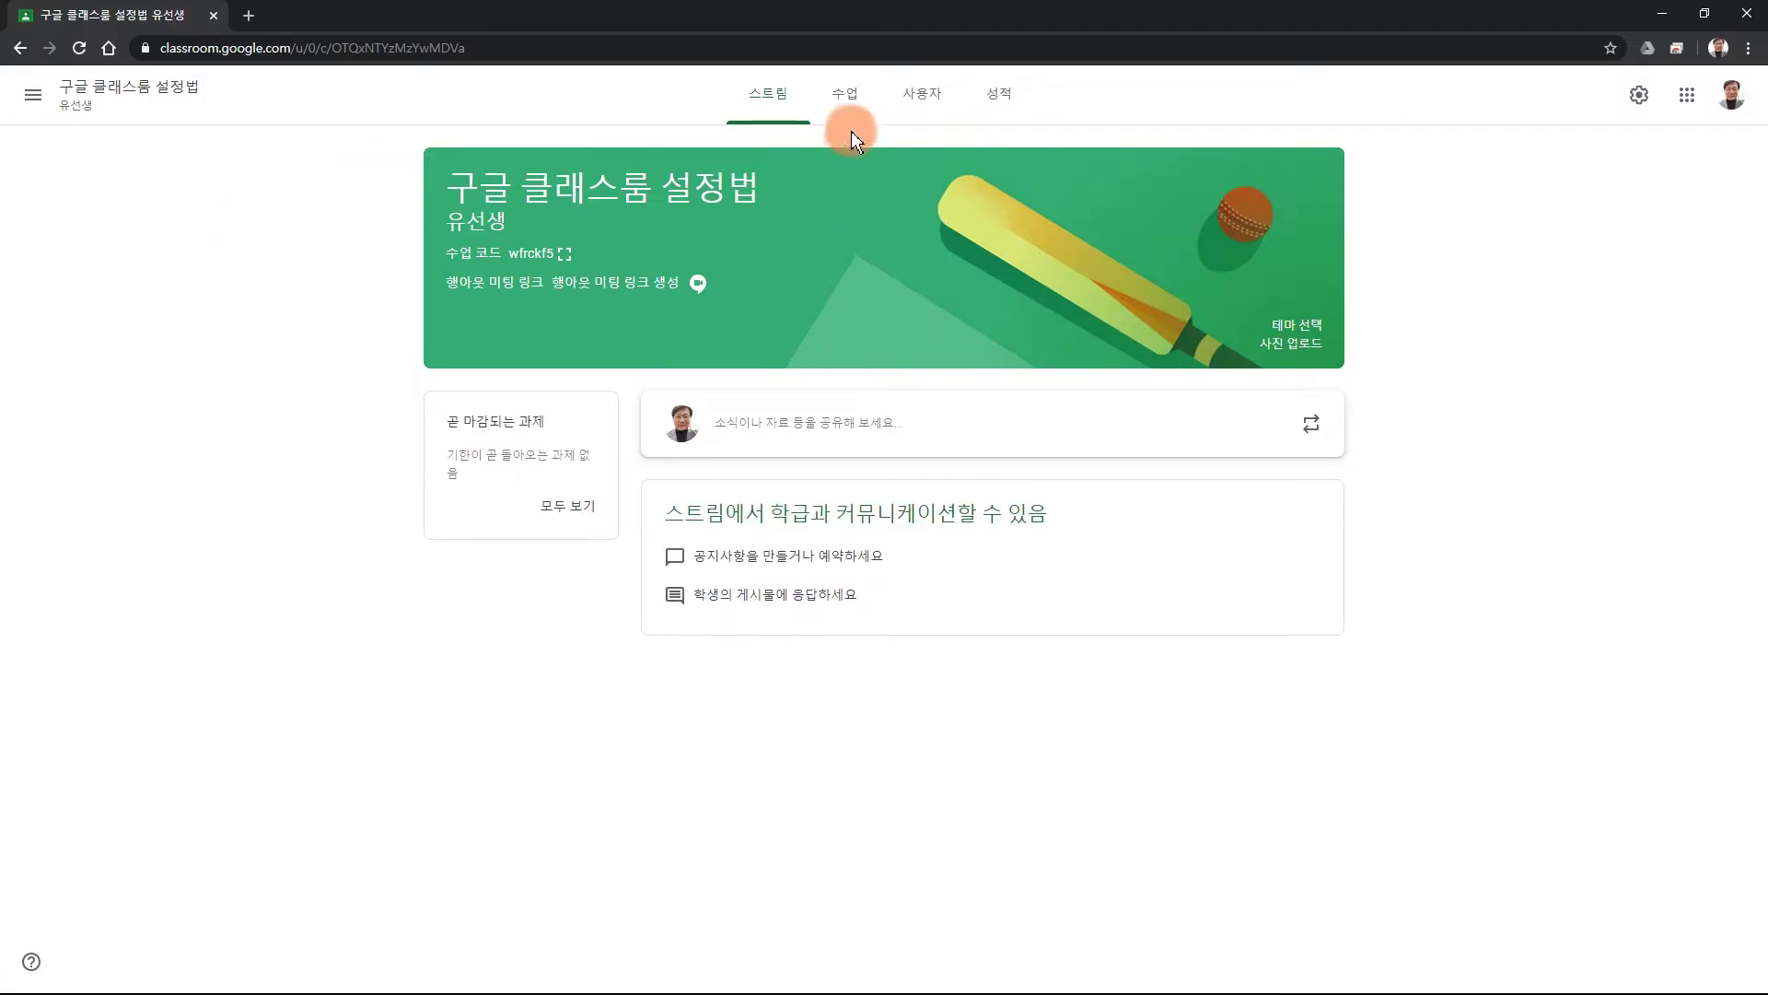
On the 수업 page, create the topic '중간 강의 평가' via 만들기 › 주제.
left_click(845, 96)
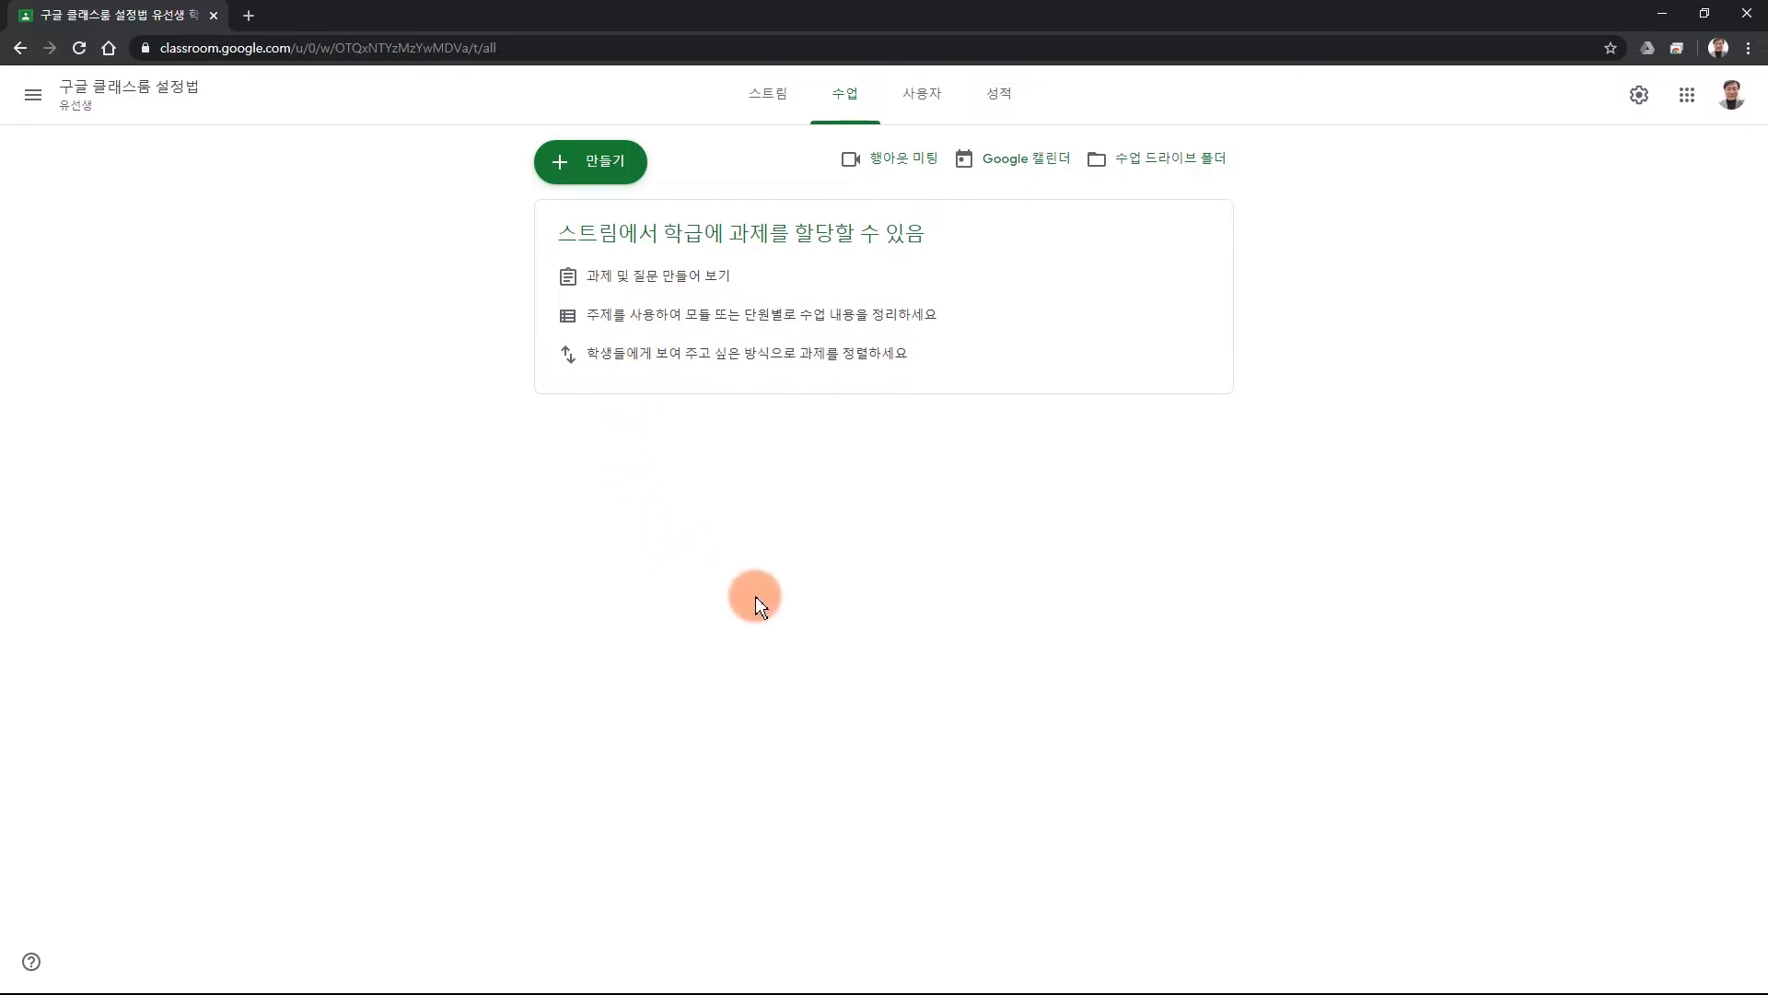
left_click(604, 168)
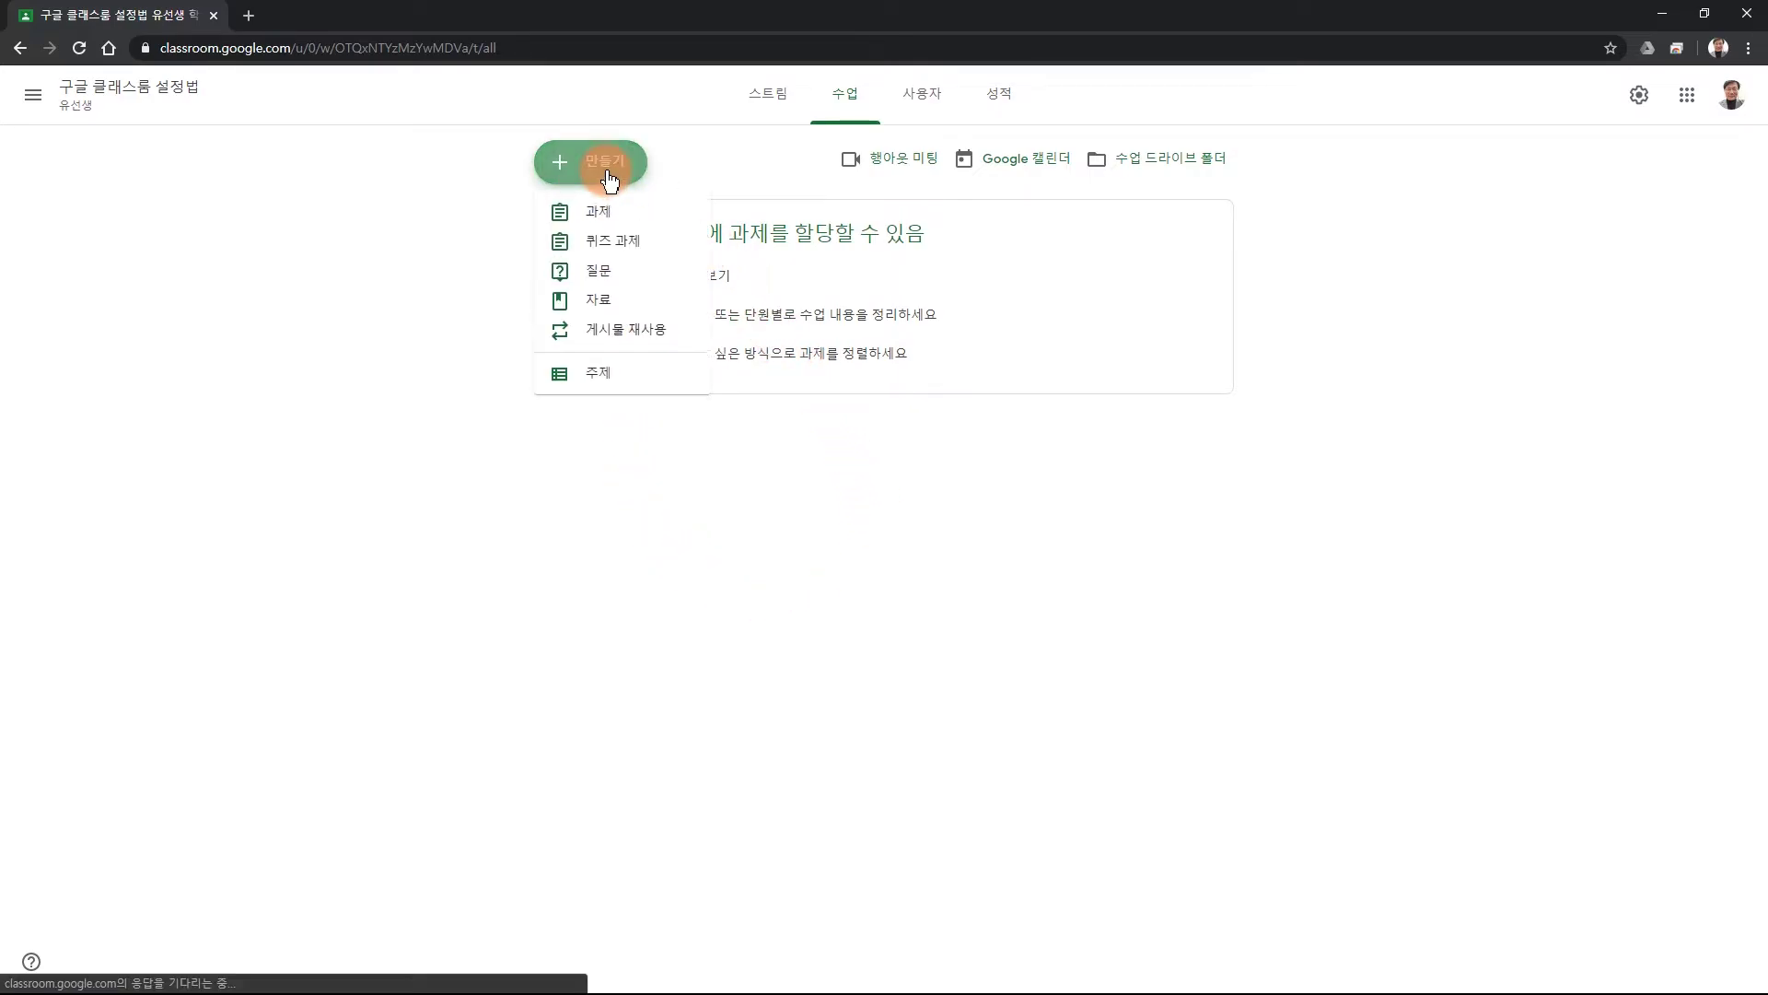
left_click(596, 375)
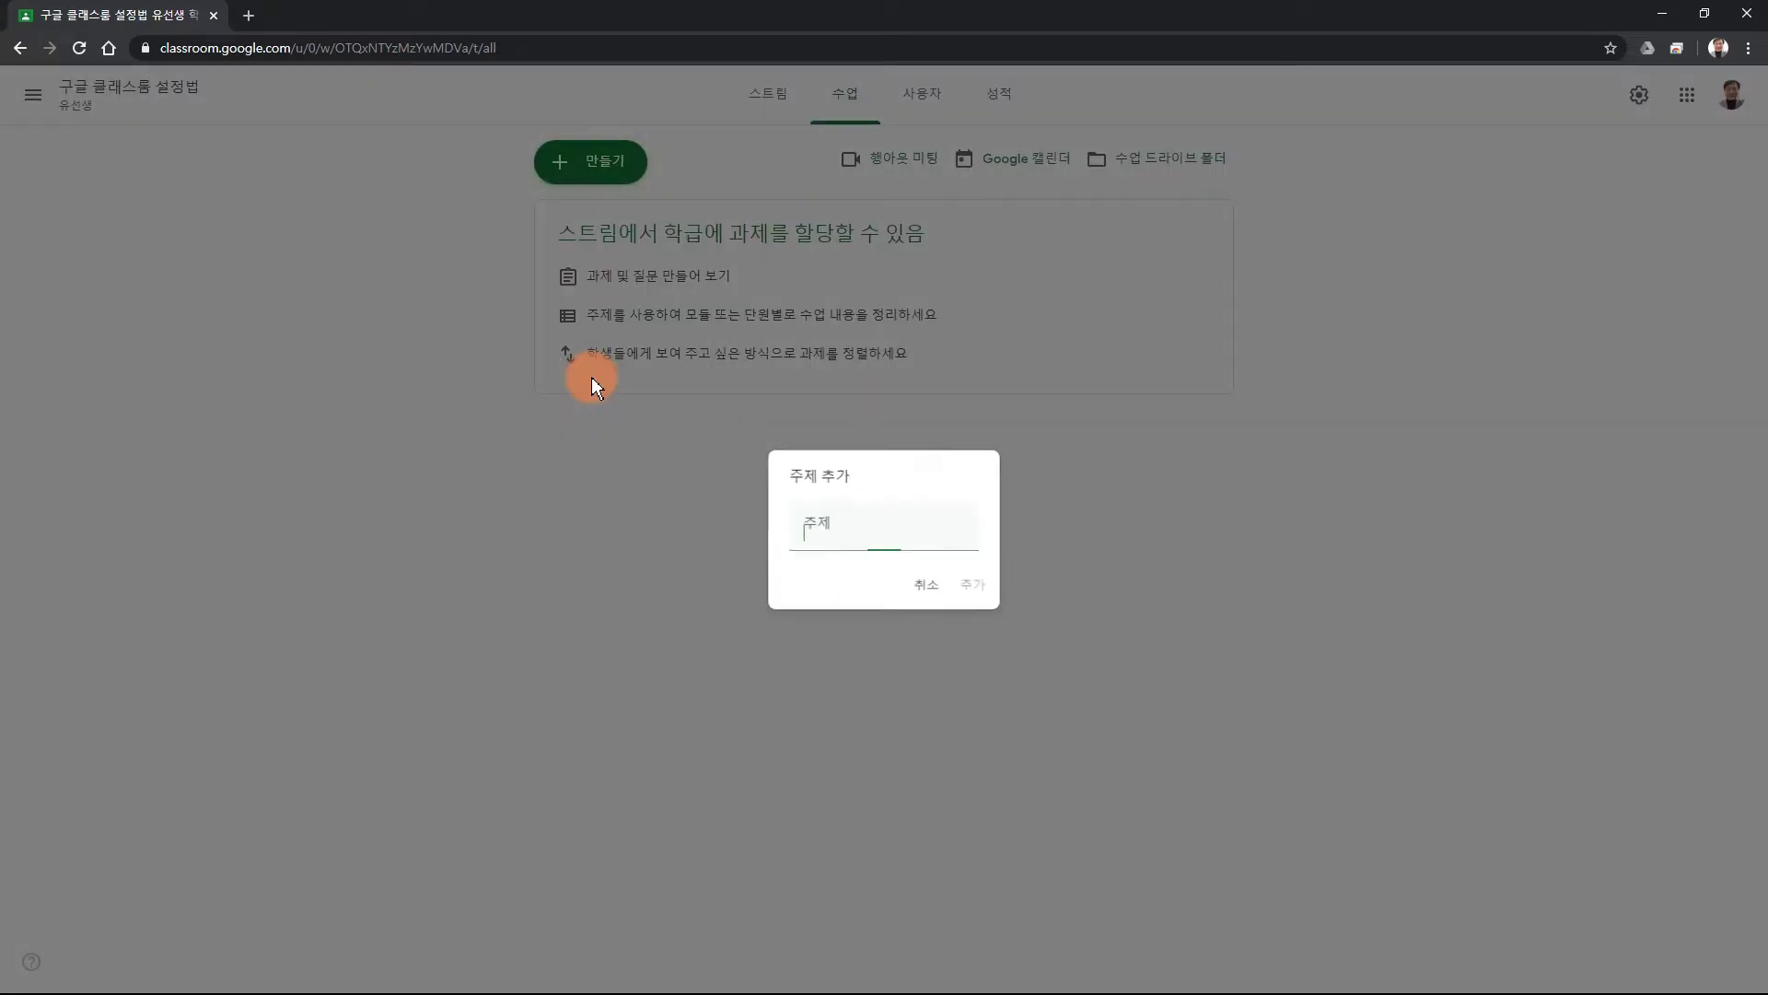
type("지")
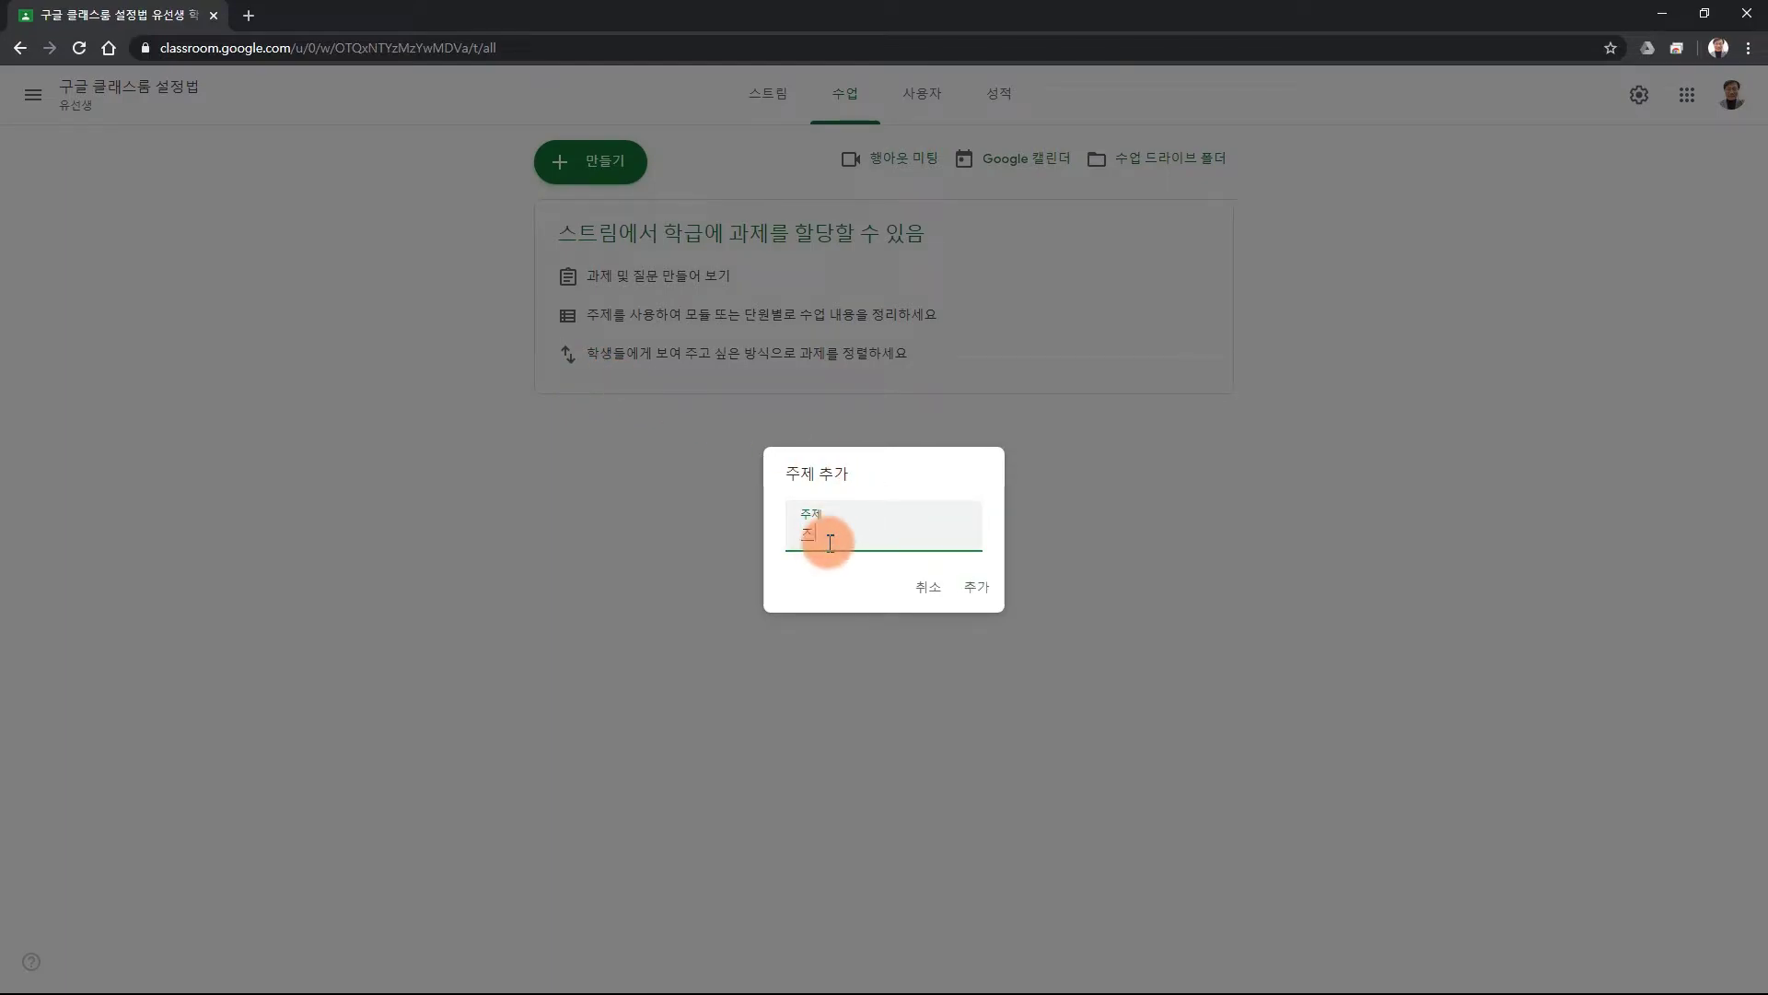
type("간강의 평가")
key("Return")
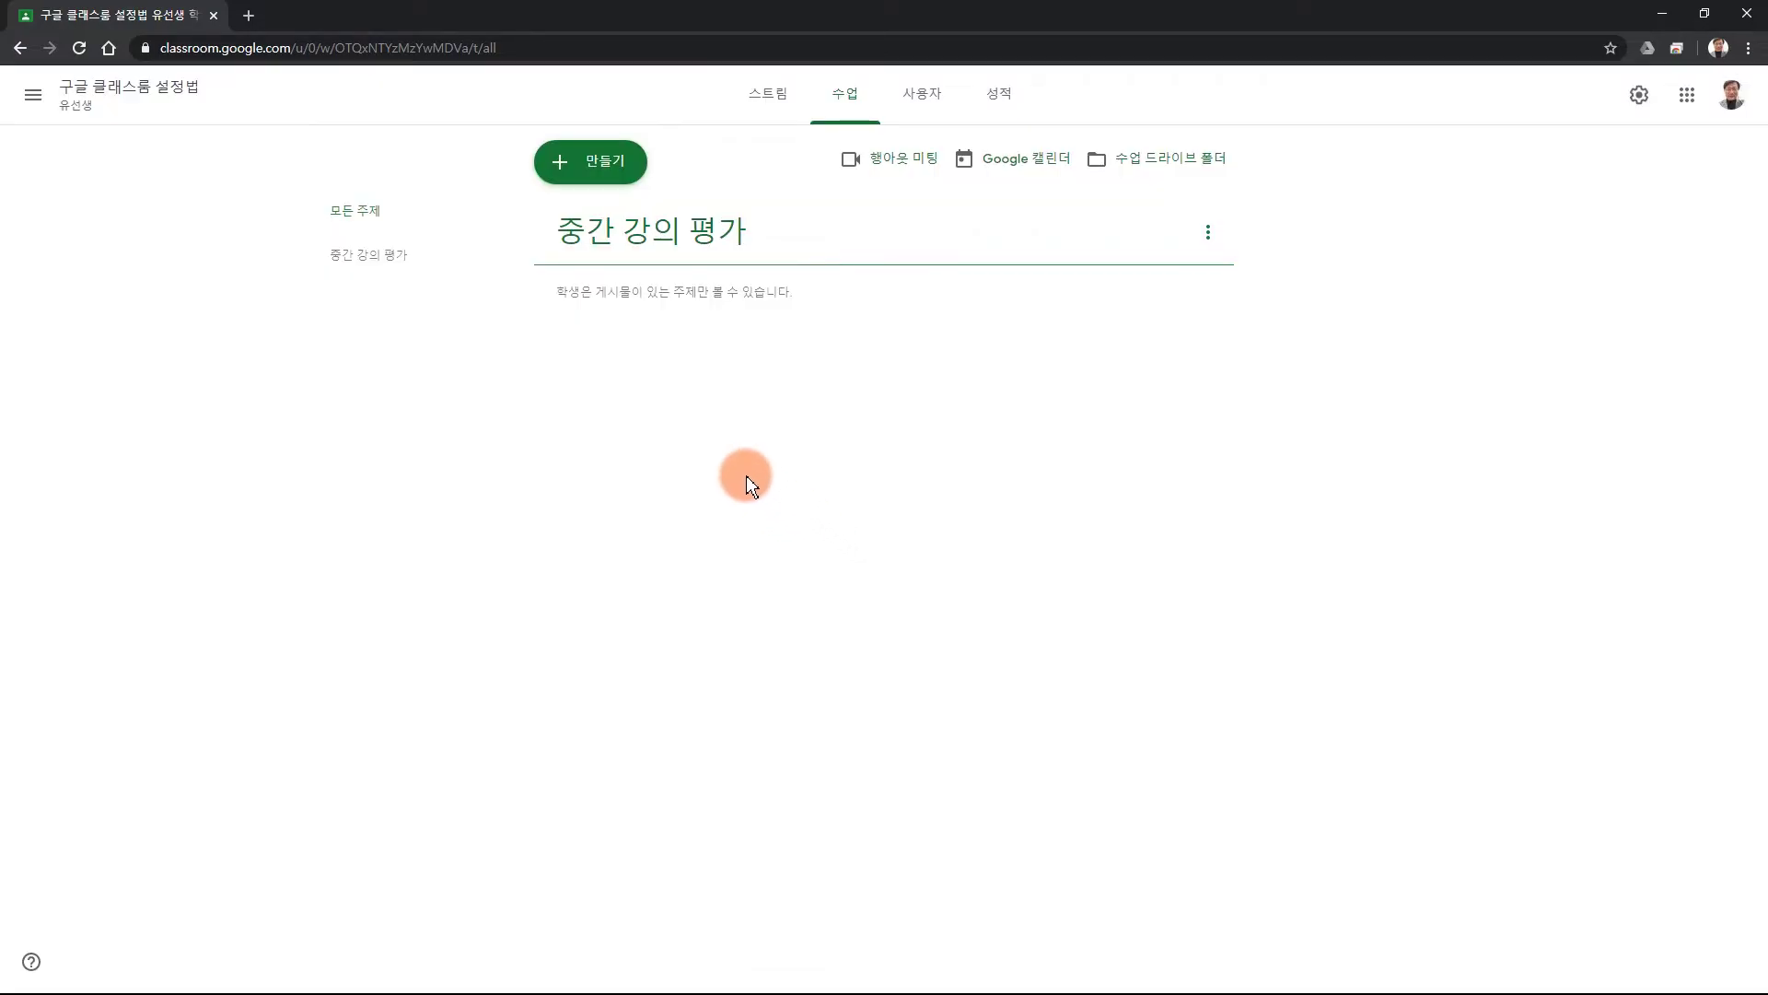
Start a new material post titled '중간 강의 평가 설문해 주세요'.
left_click(599, 188)
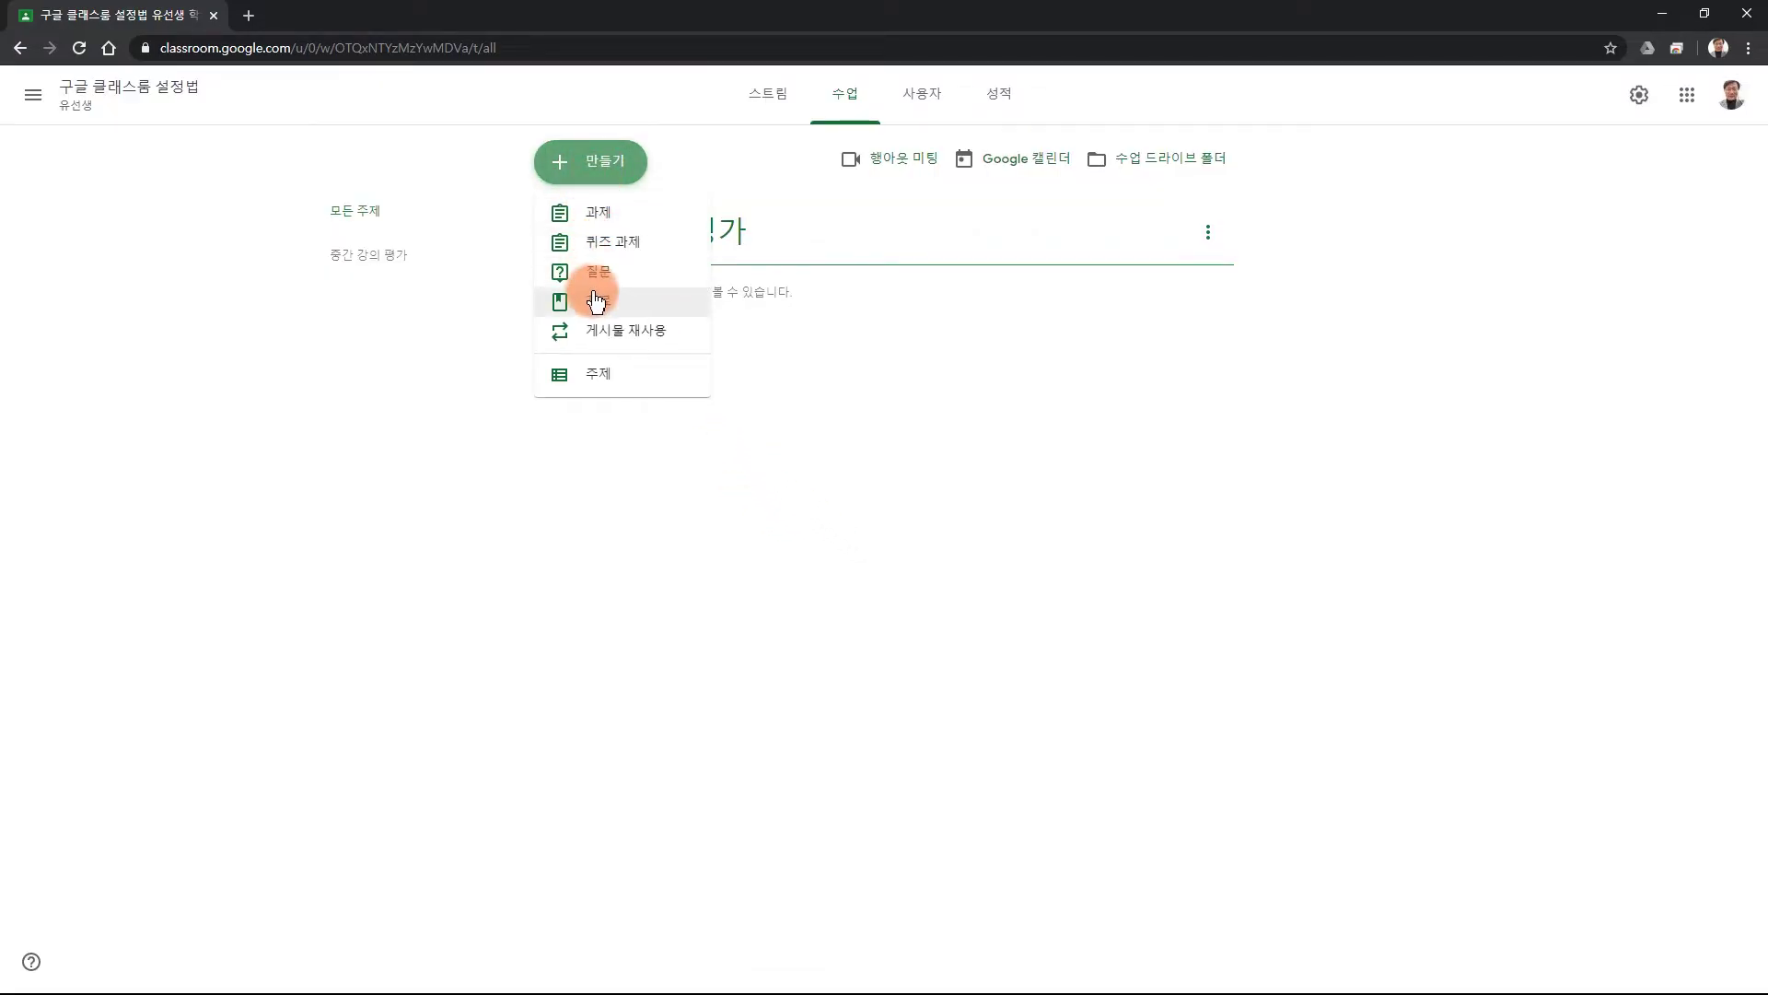
left_click(594, 302)
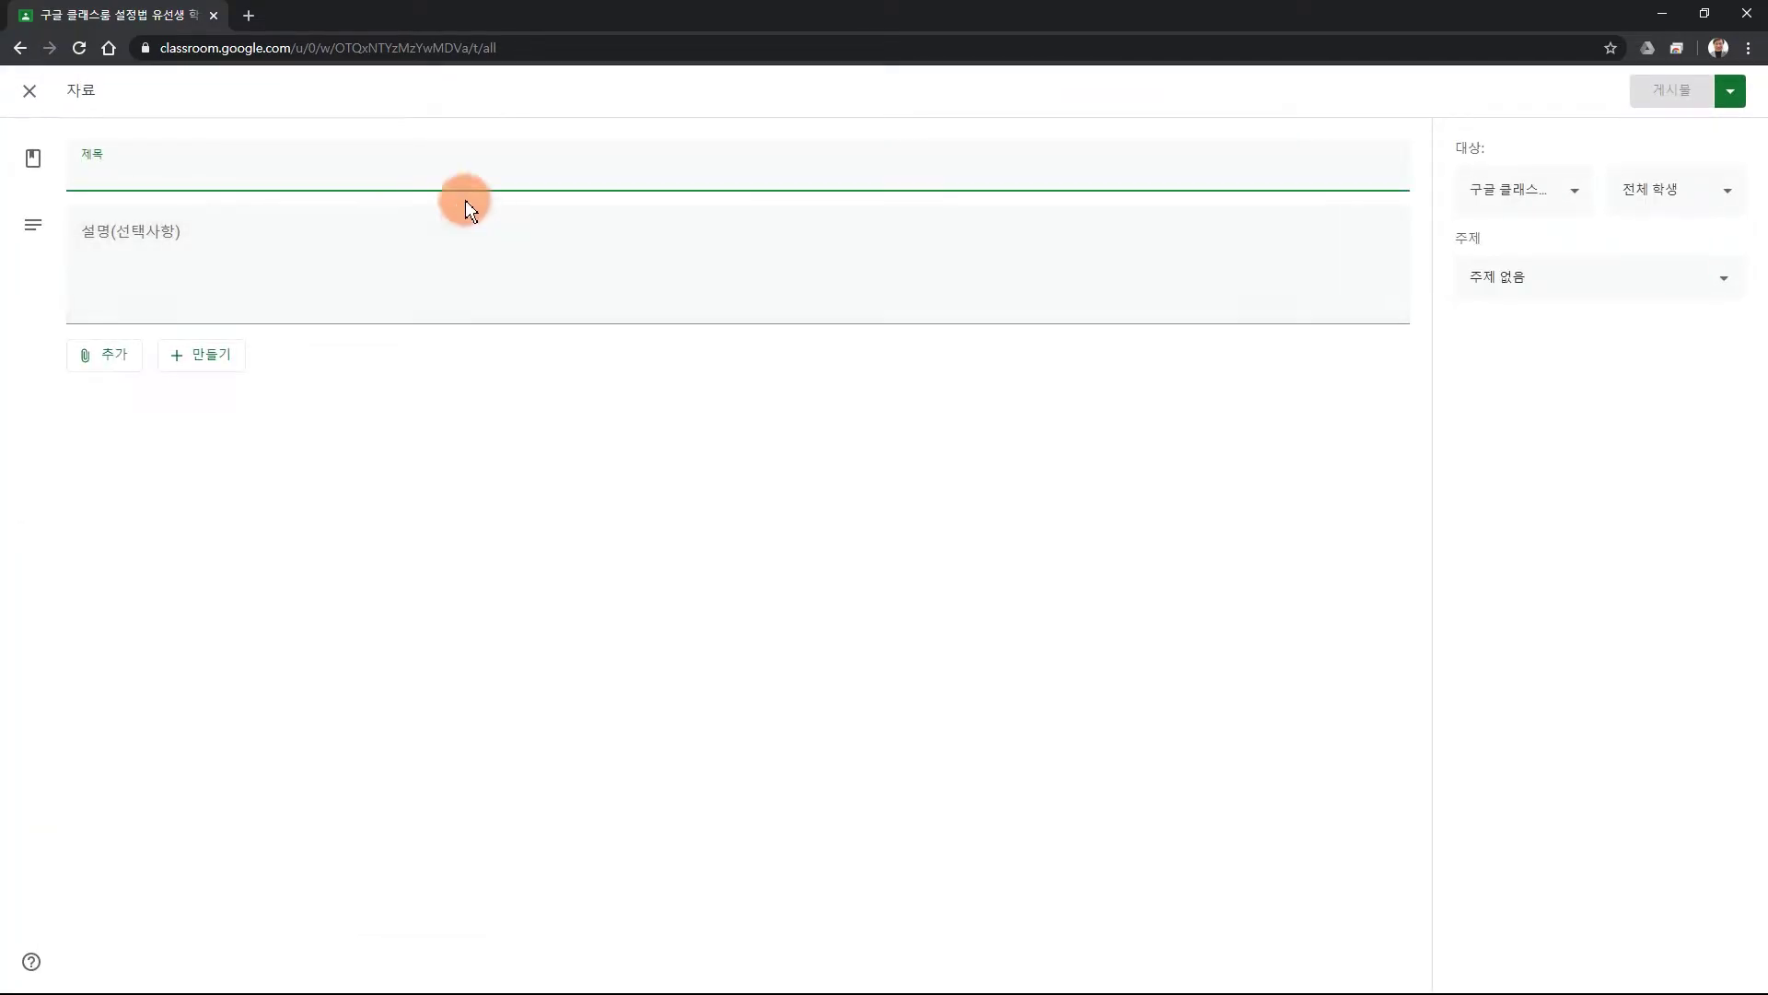
type("중간 강의 평가")
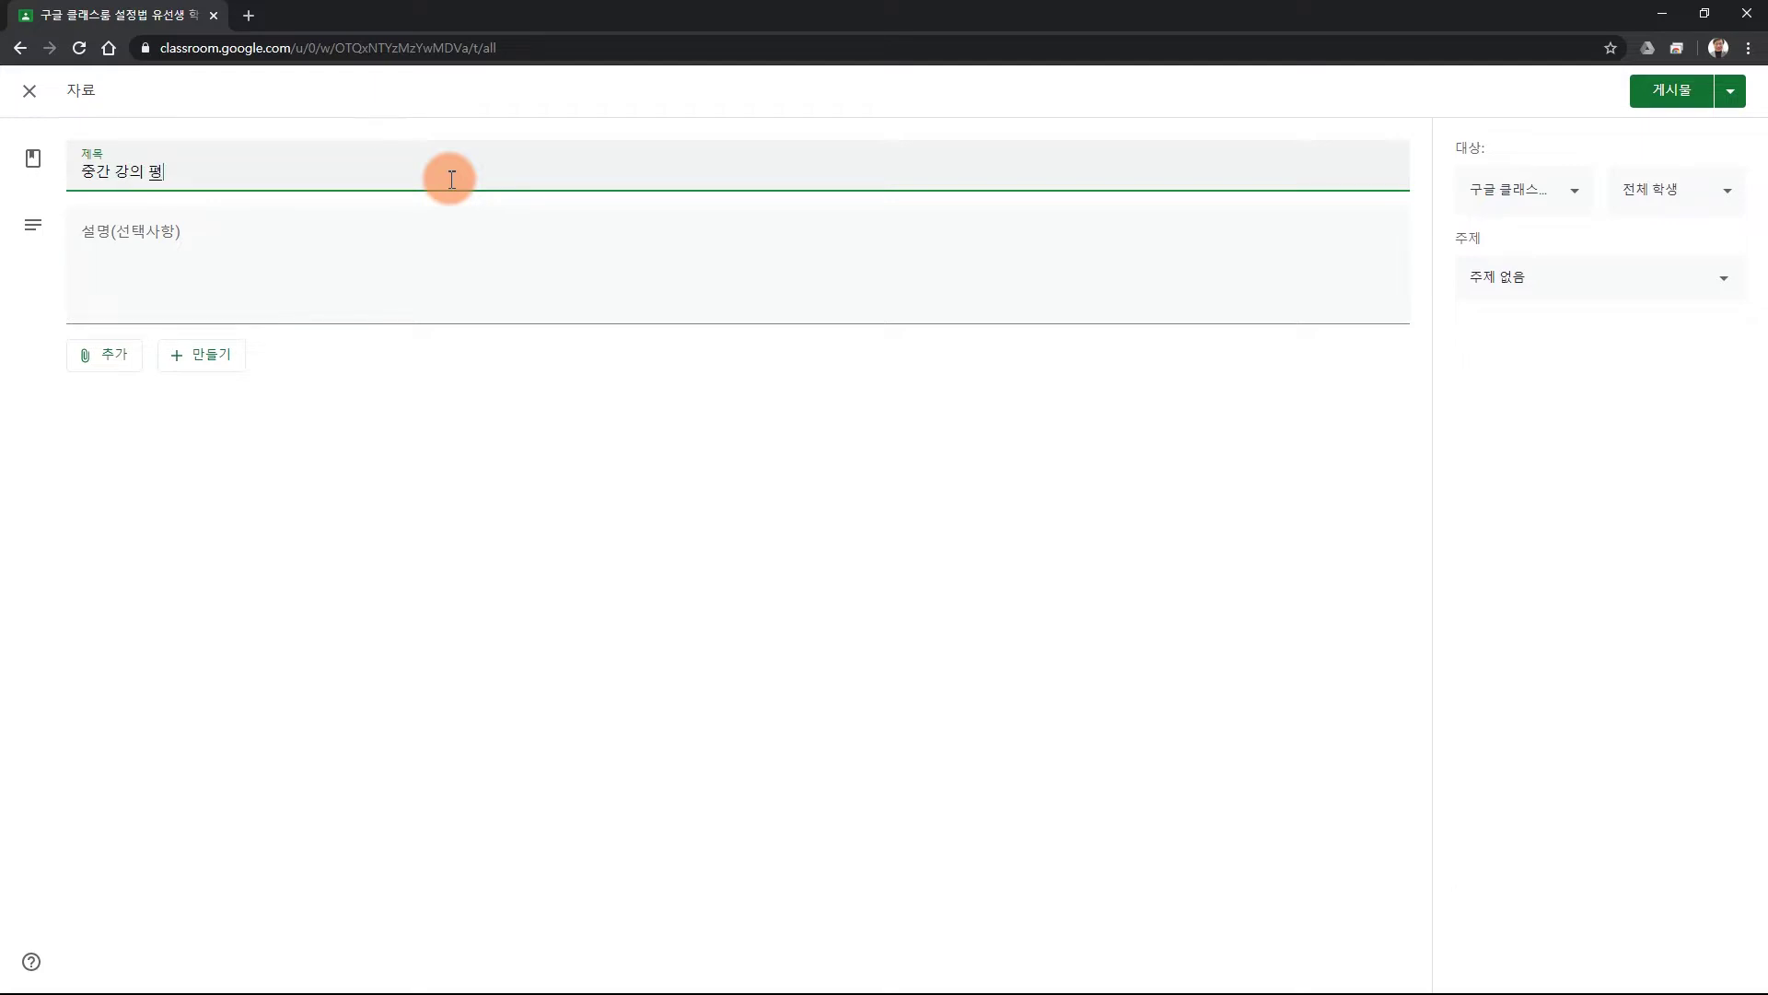
type(" 설문해 주세요")
Copy the title into the description and attach a newly created blank form.
left_click(259, 241)
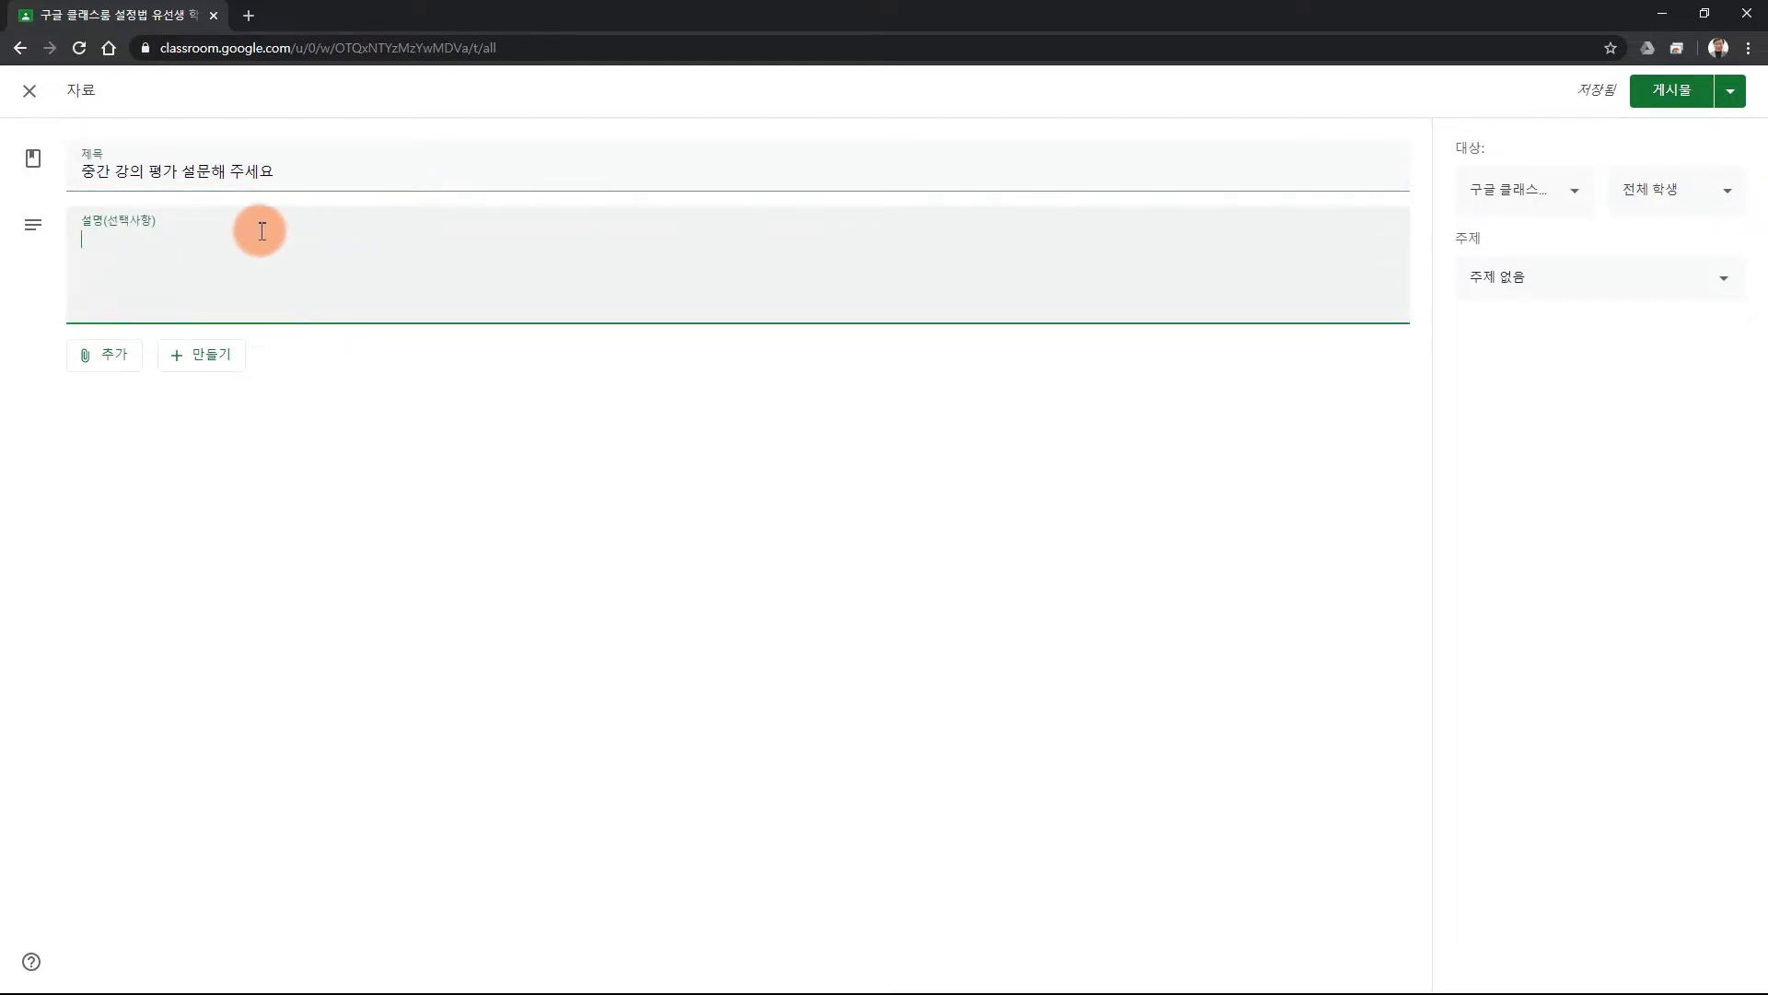
left_click_drag(285, 169, 52, 162)
key("ctrl+c")
left_click(120, 232)
key("ctrl+v")
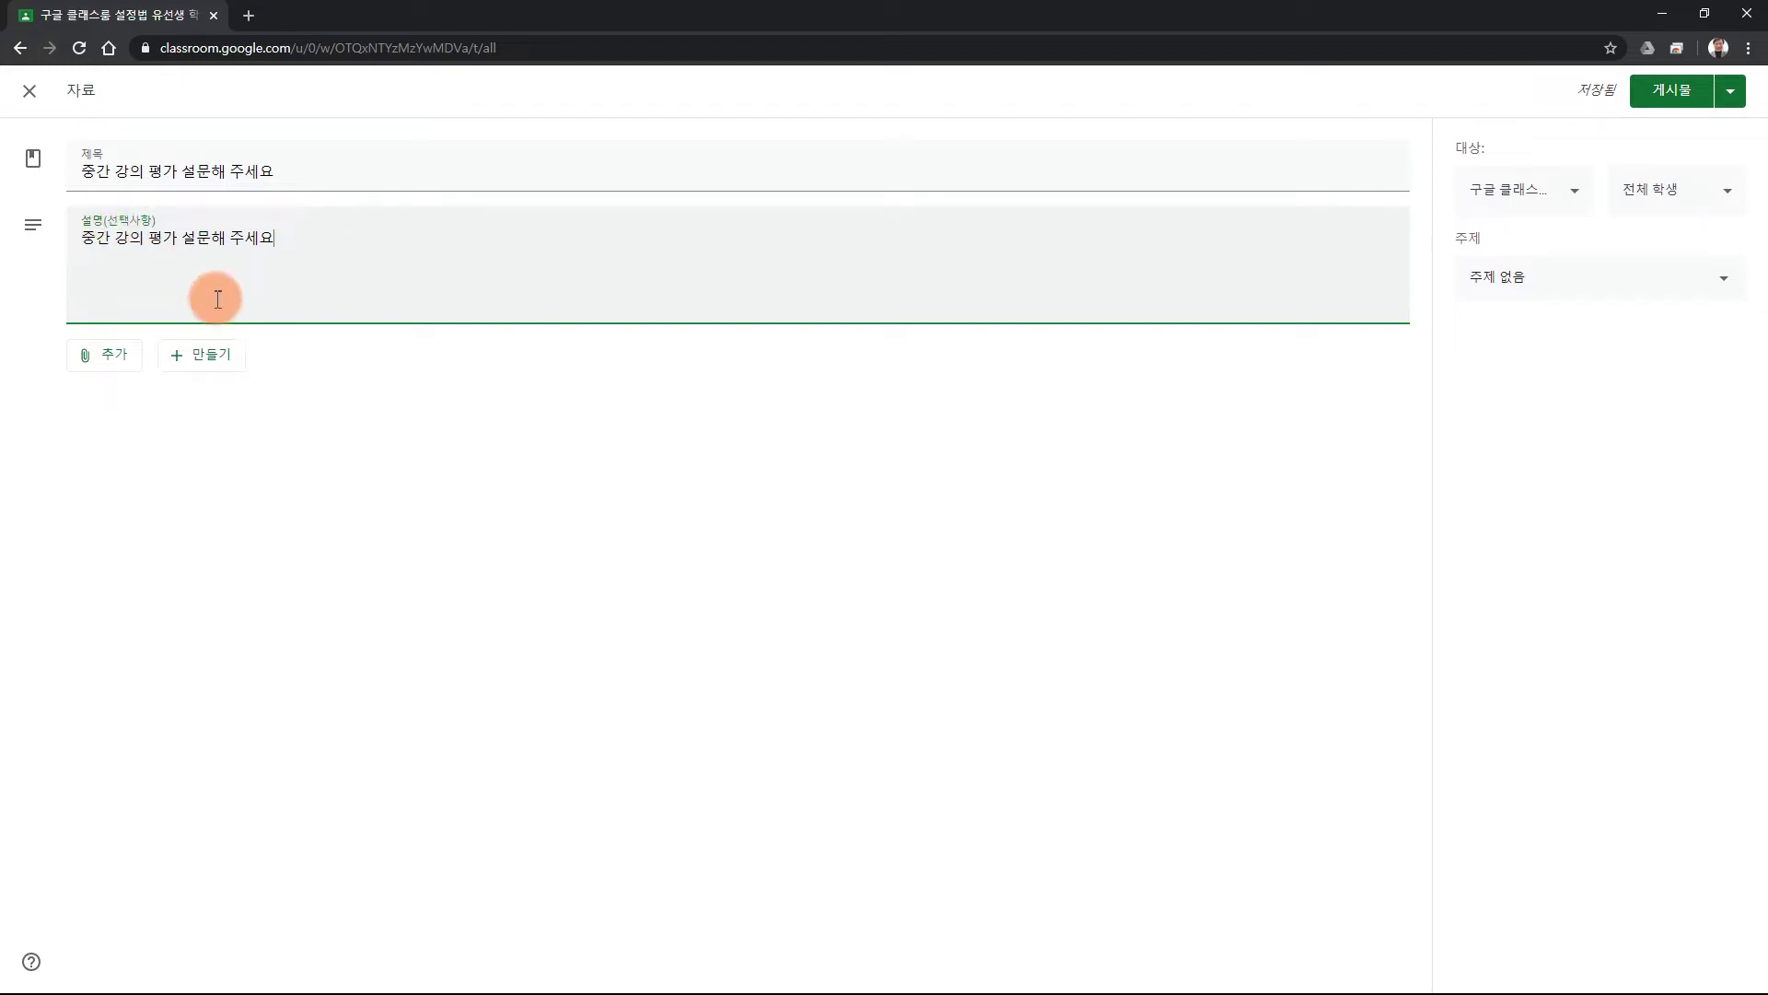
left_click(201, 357)
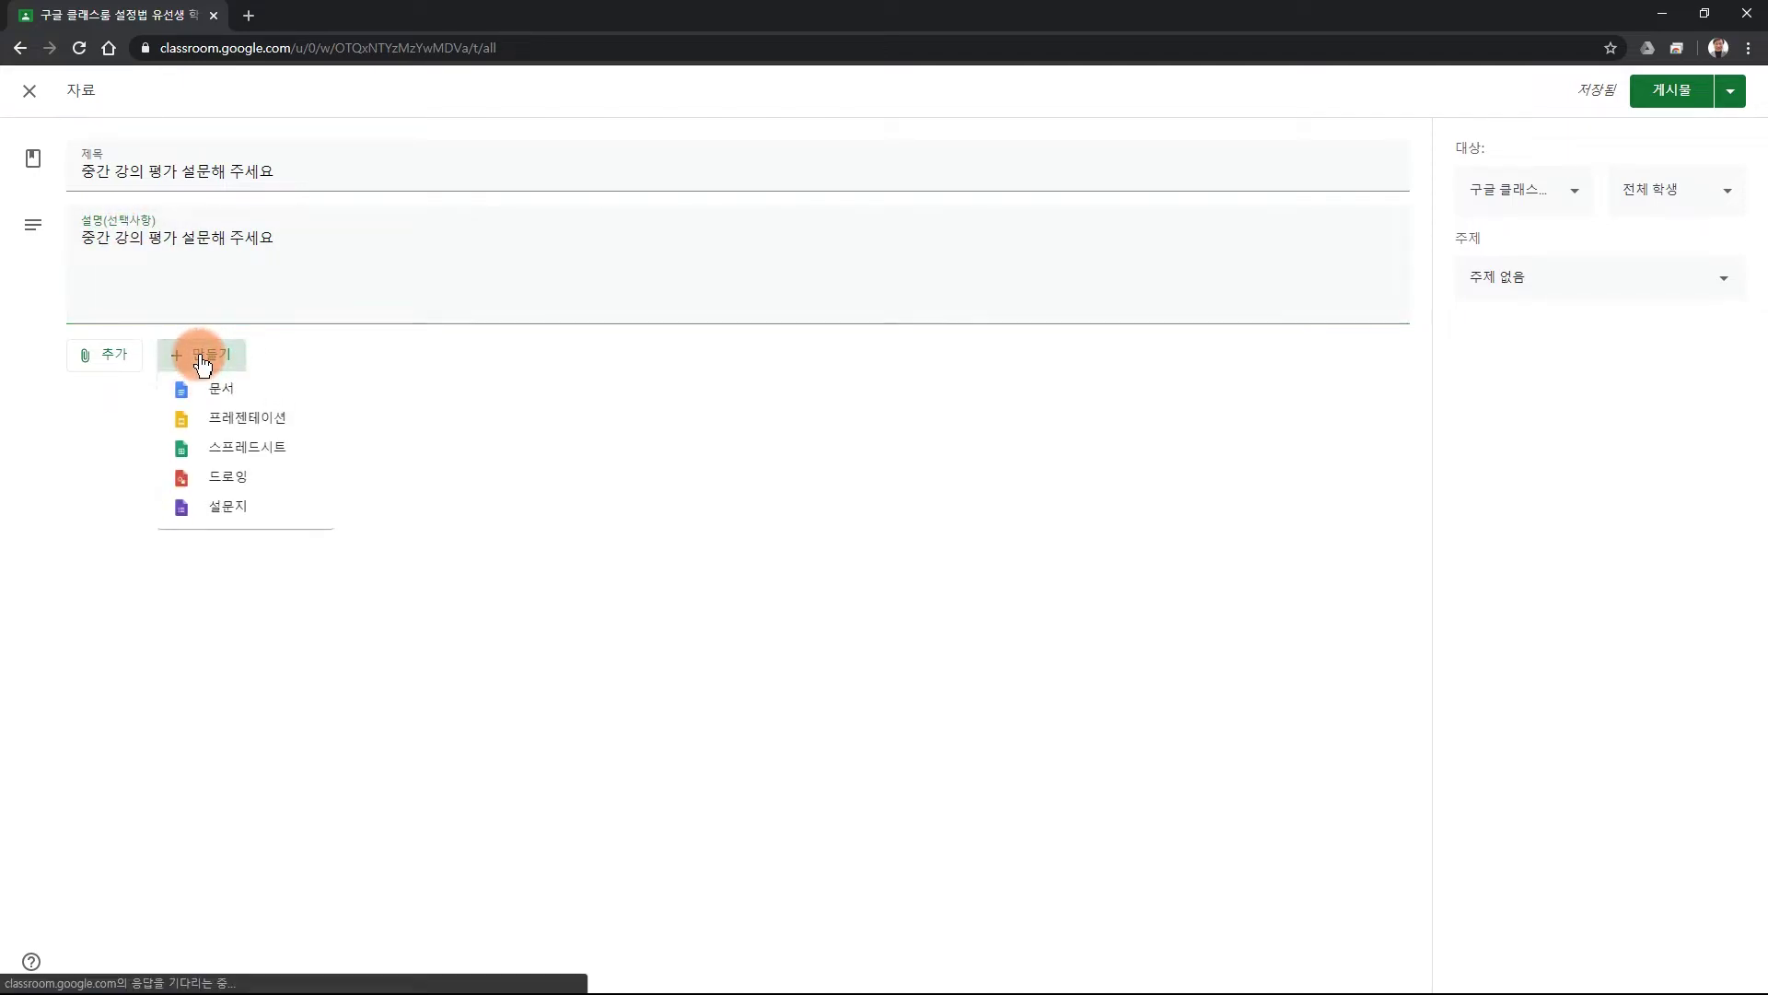
left_click(230, 512)
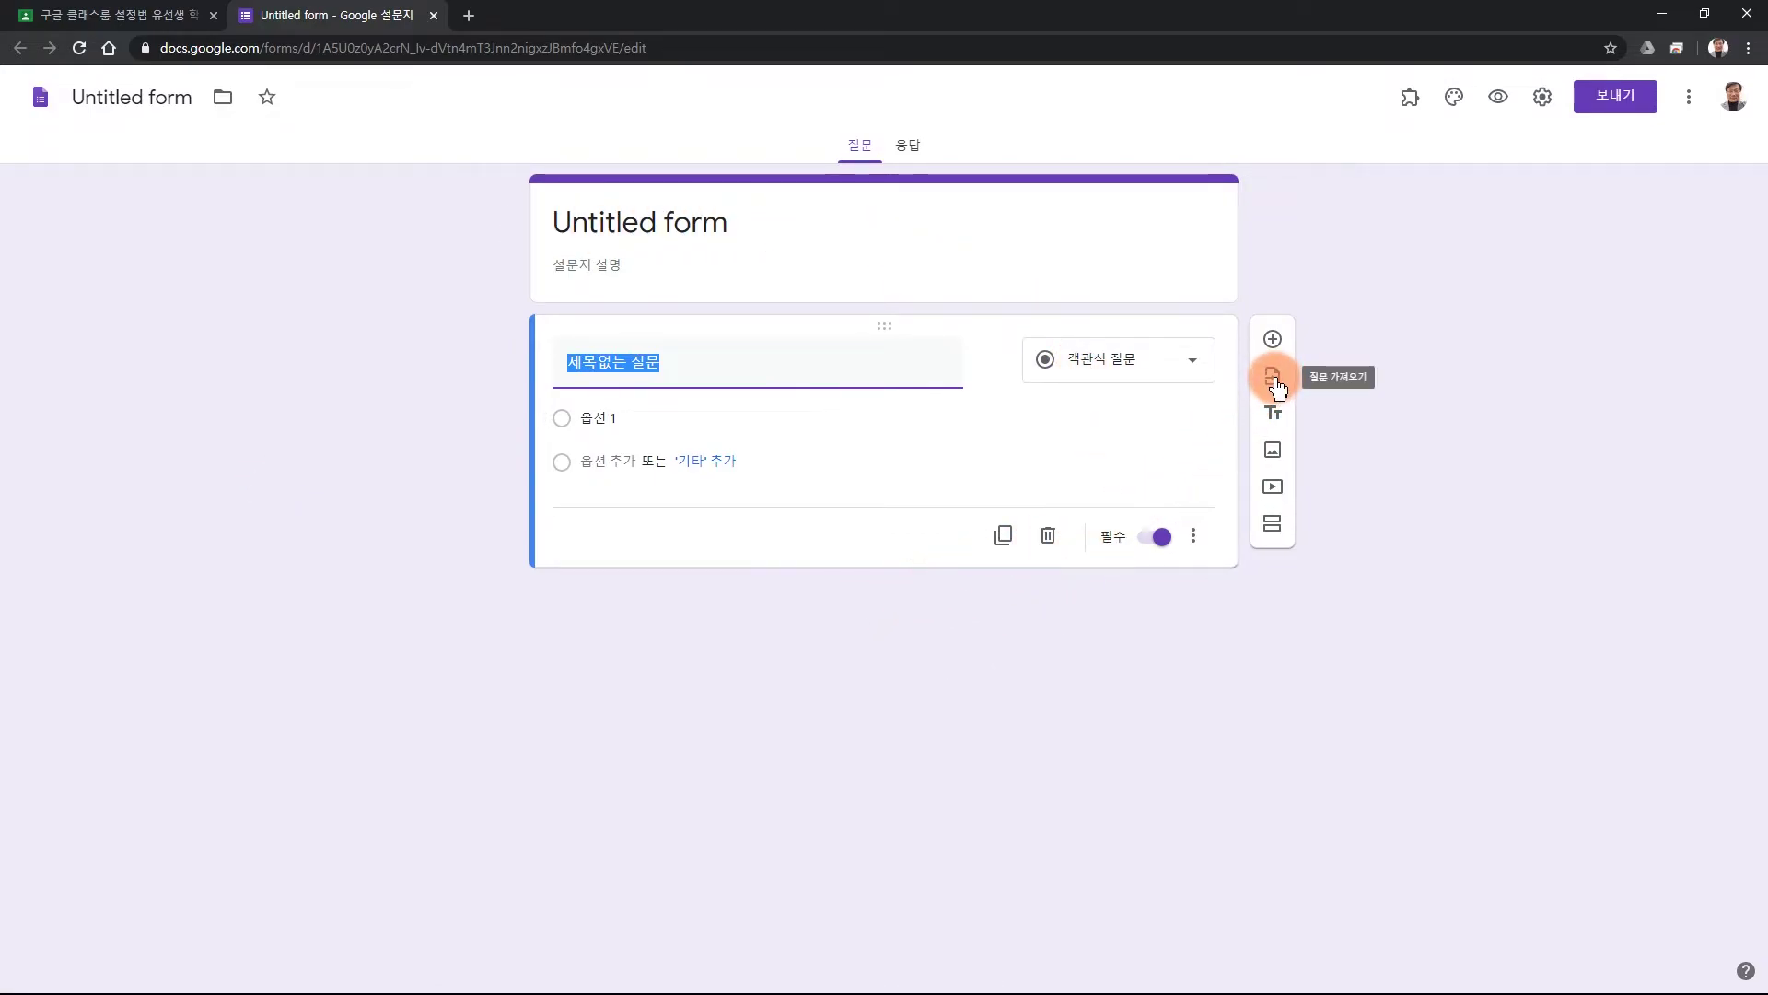
Choose '2020-1학기 비대면 수업 중간 강의 평가 설문지의 사본' as the source for importing questions.
left_click(1275, 380)
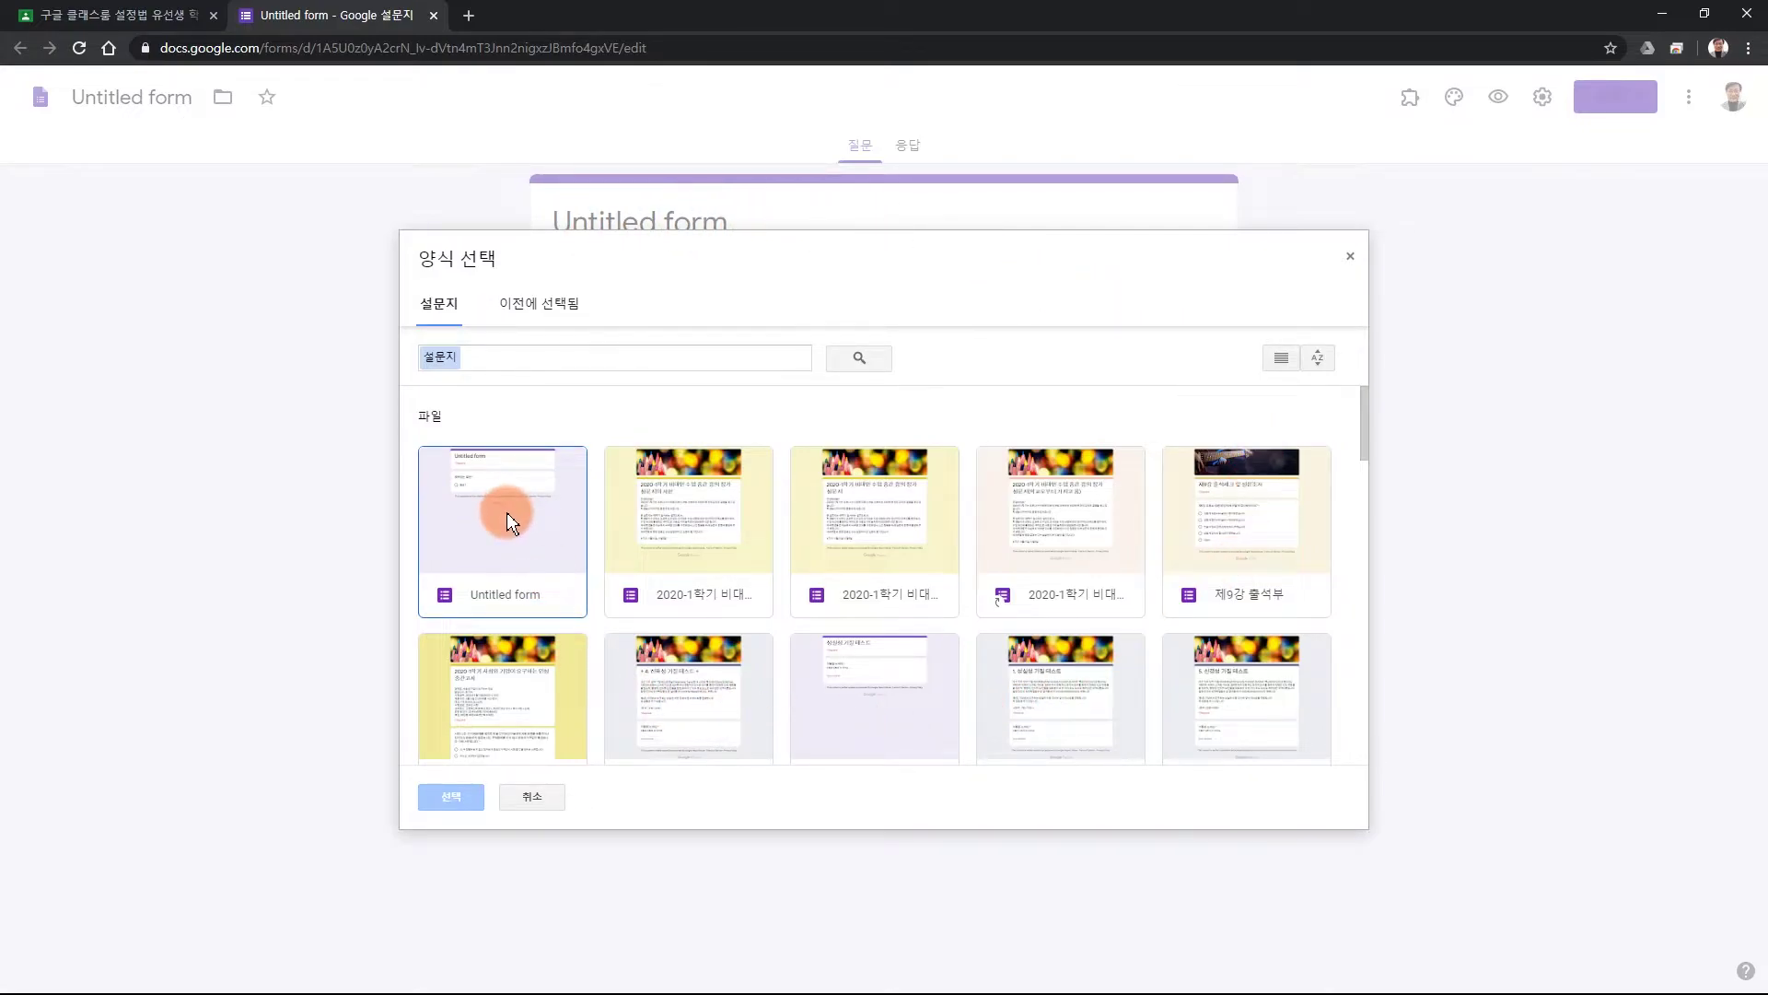
left_click(694, 514)
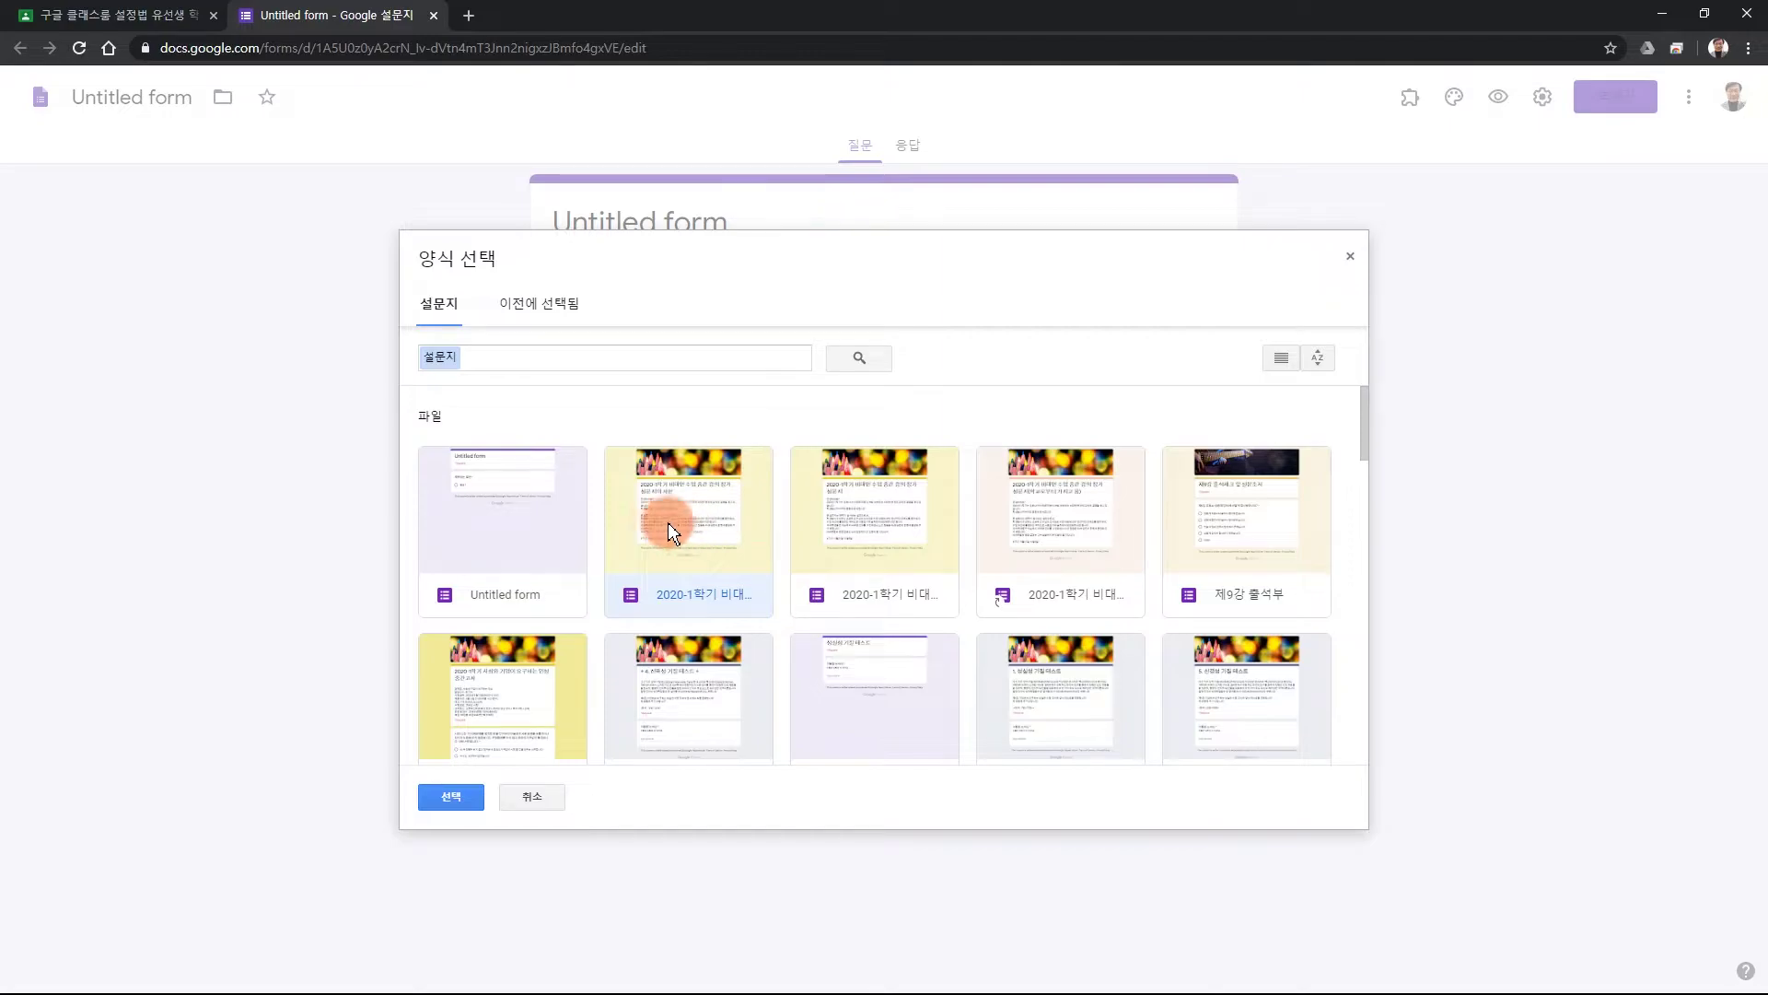
left_click(445, 798)
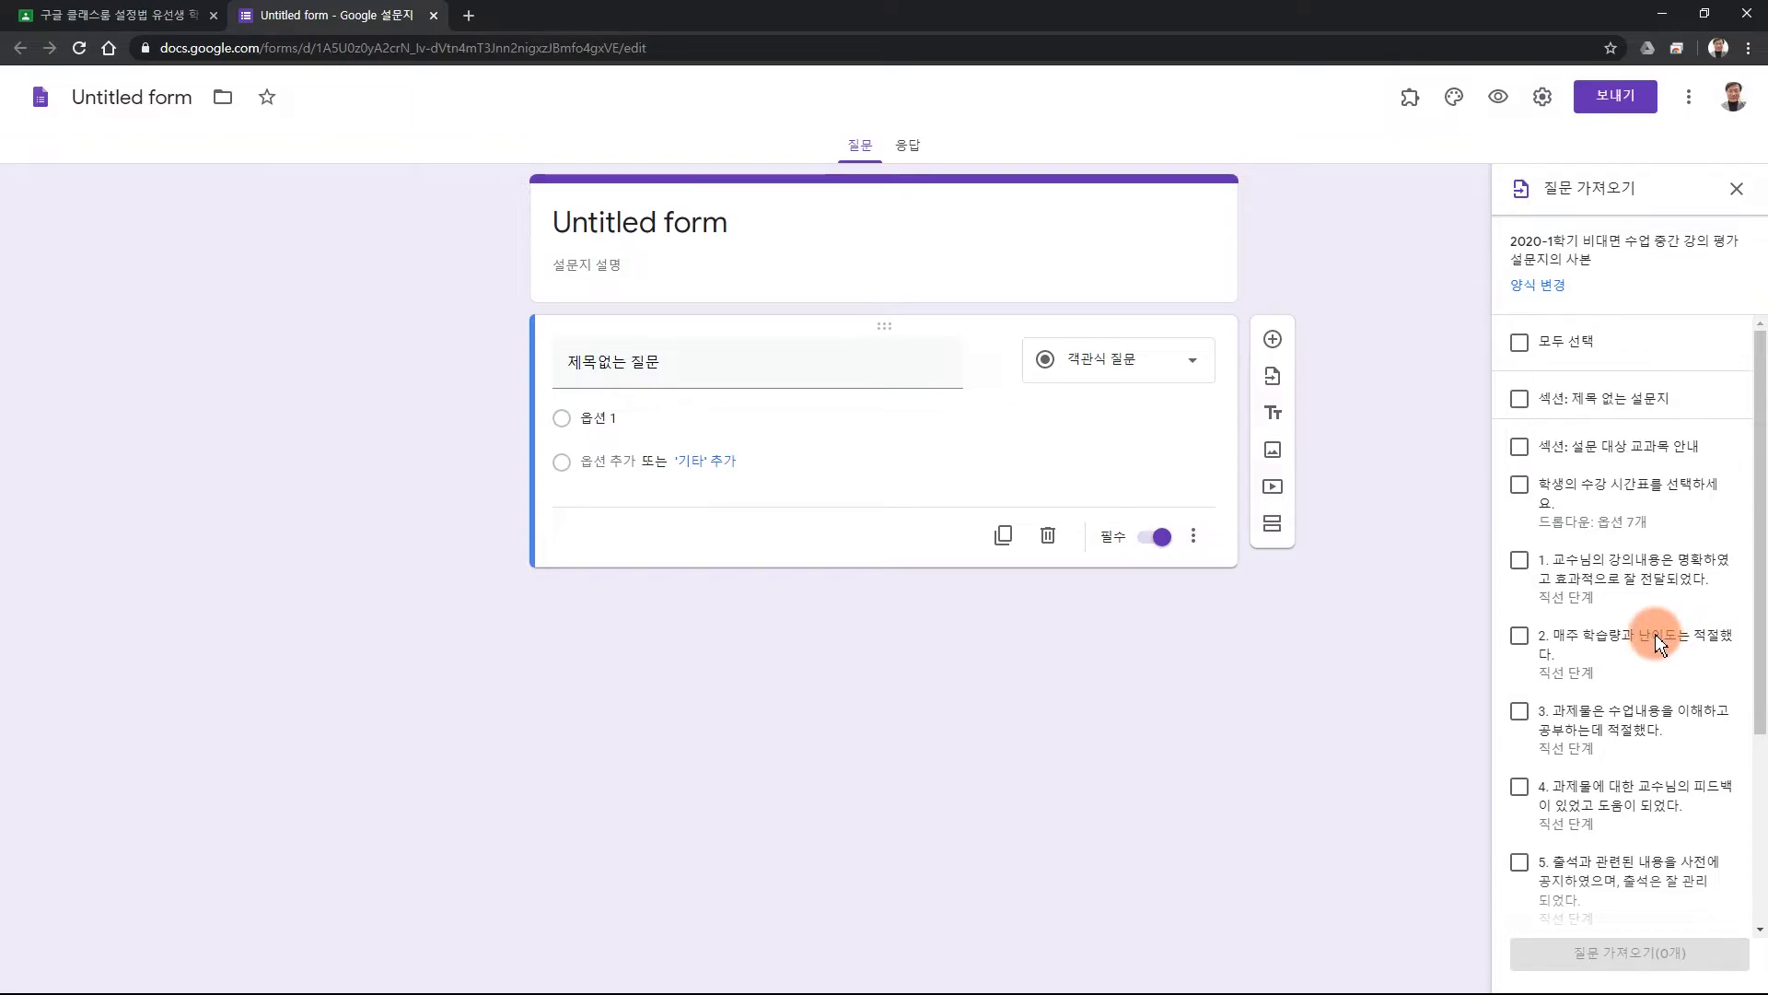
left_click(1517, 348)
left_click(1604, 956)
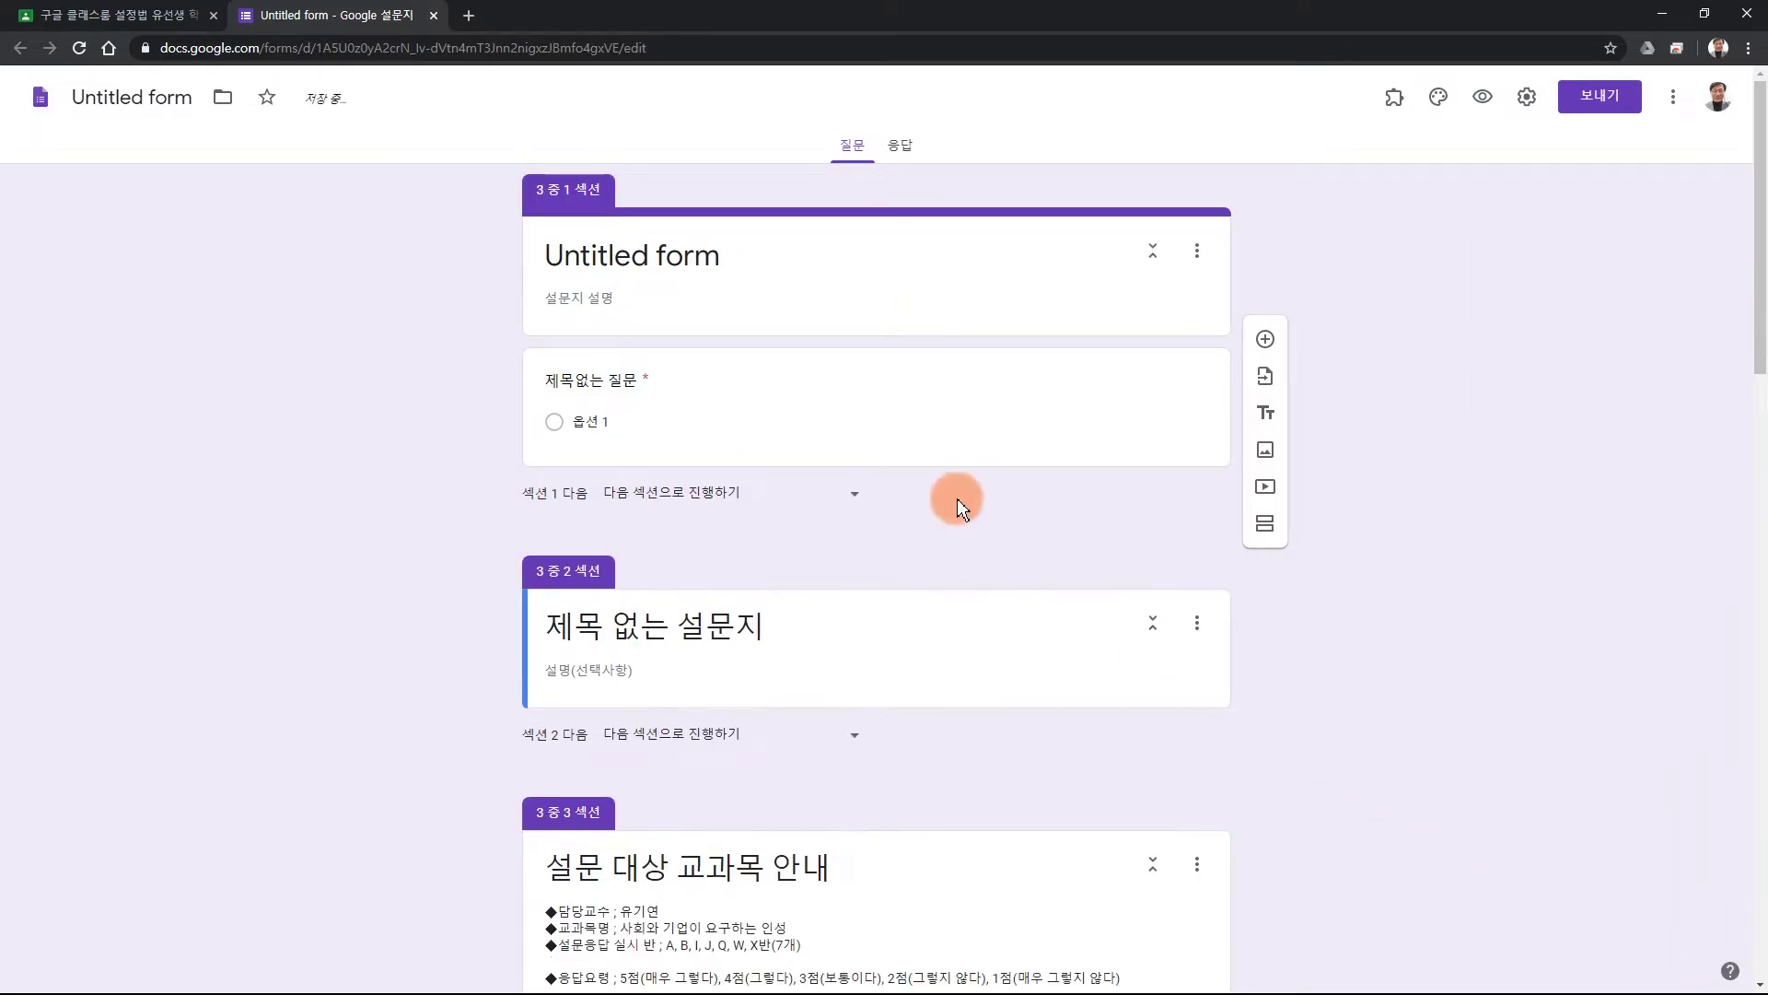
scroll(871, 770, "down", 6)
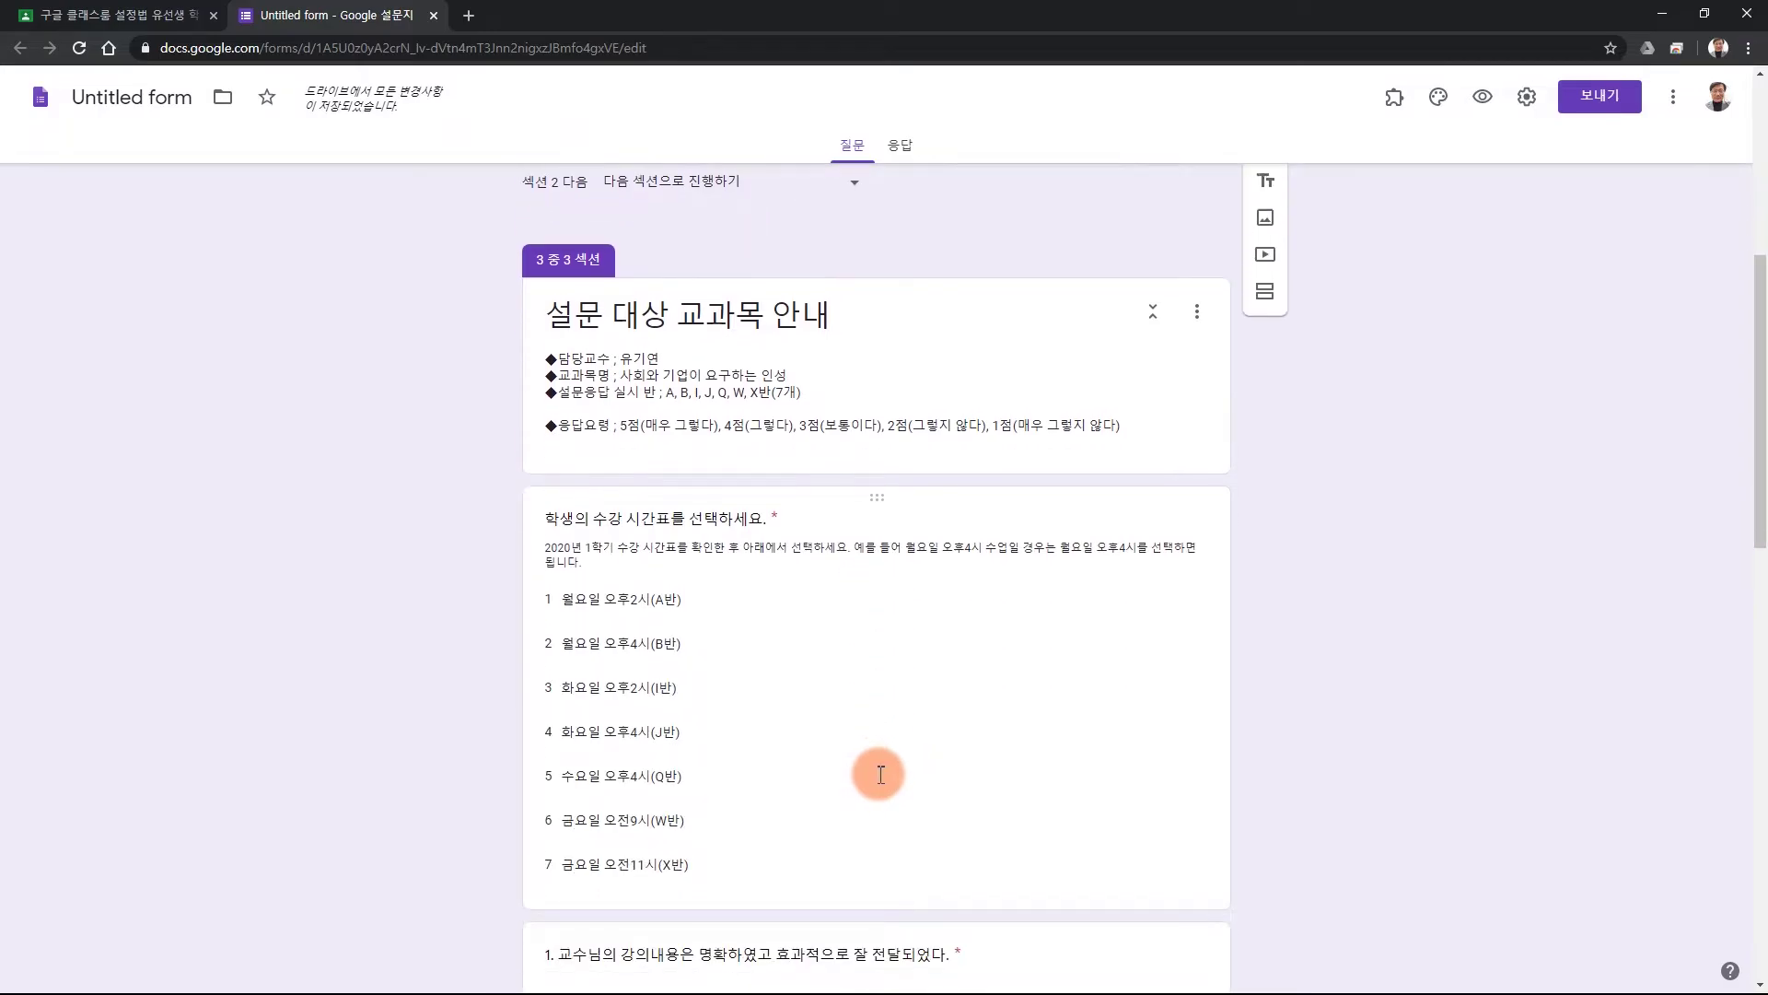
scroll(884, 764, "up", 6)
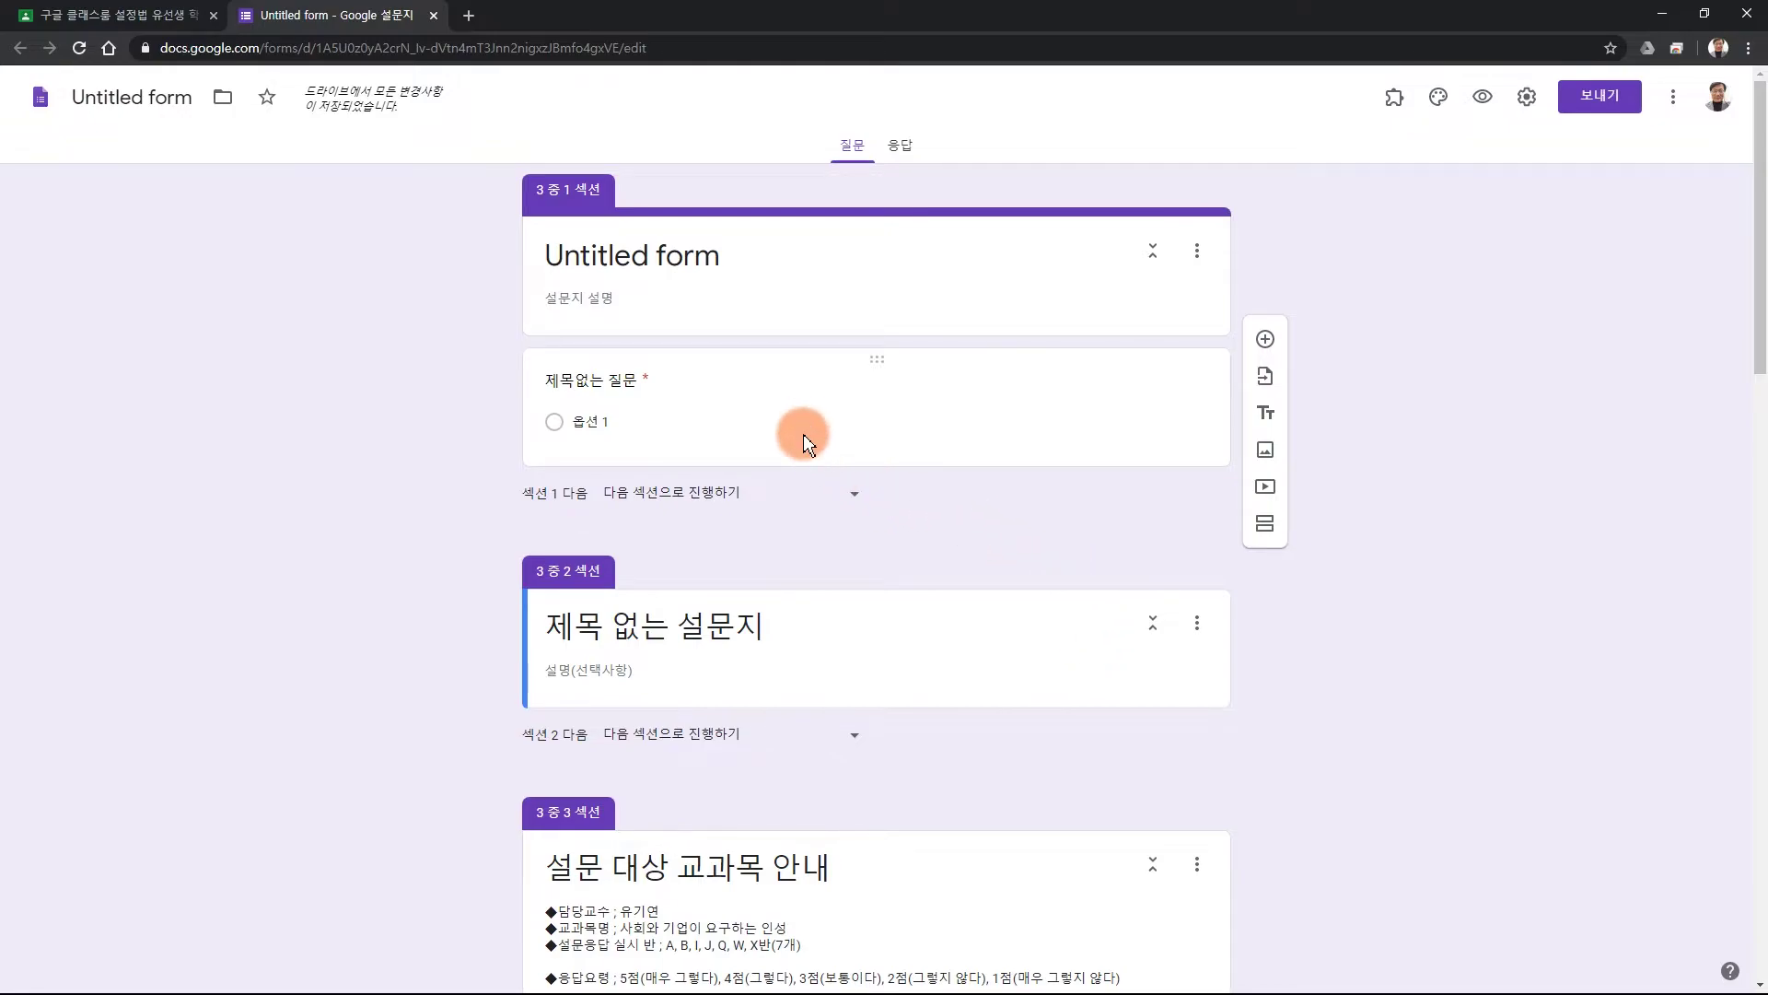
Delete the blank untitled question and merge the empty second section into the one above.
left_click(674, 414)
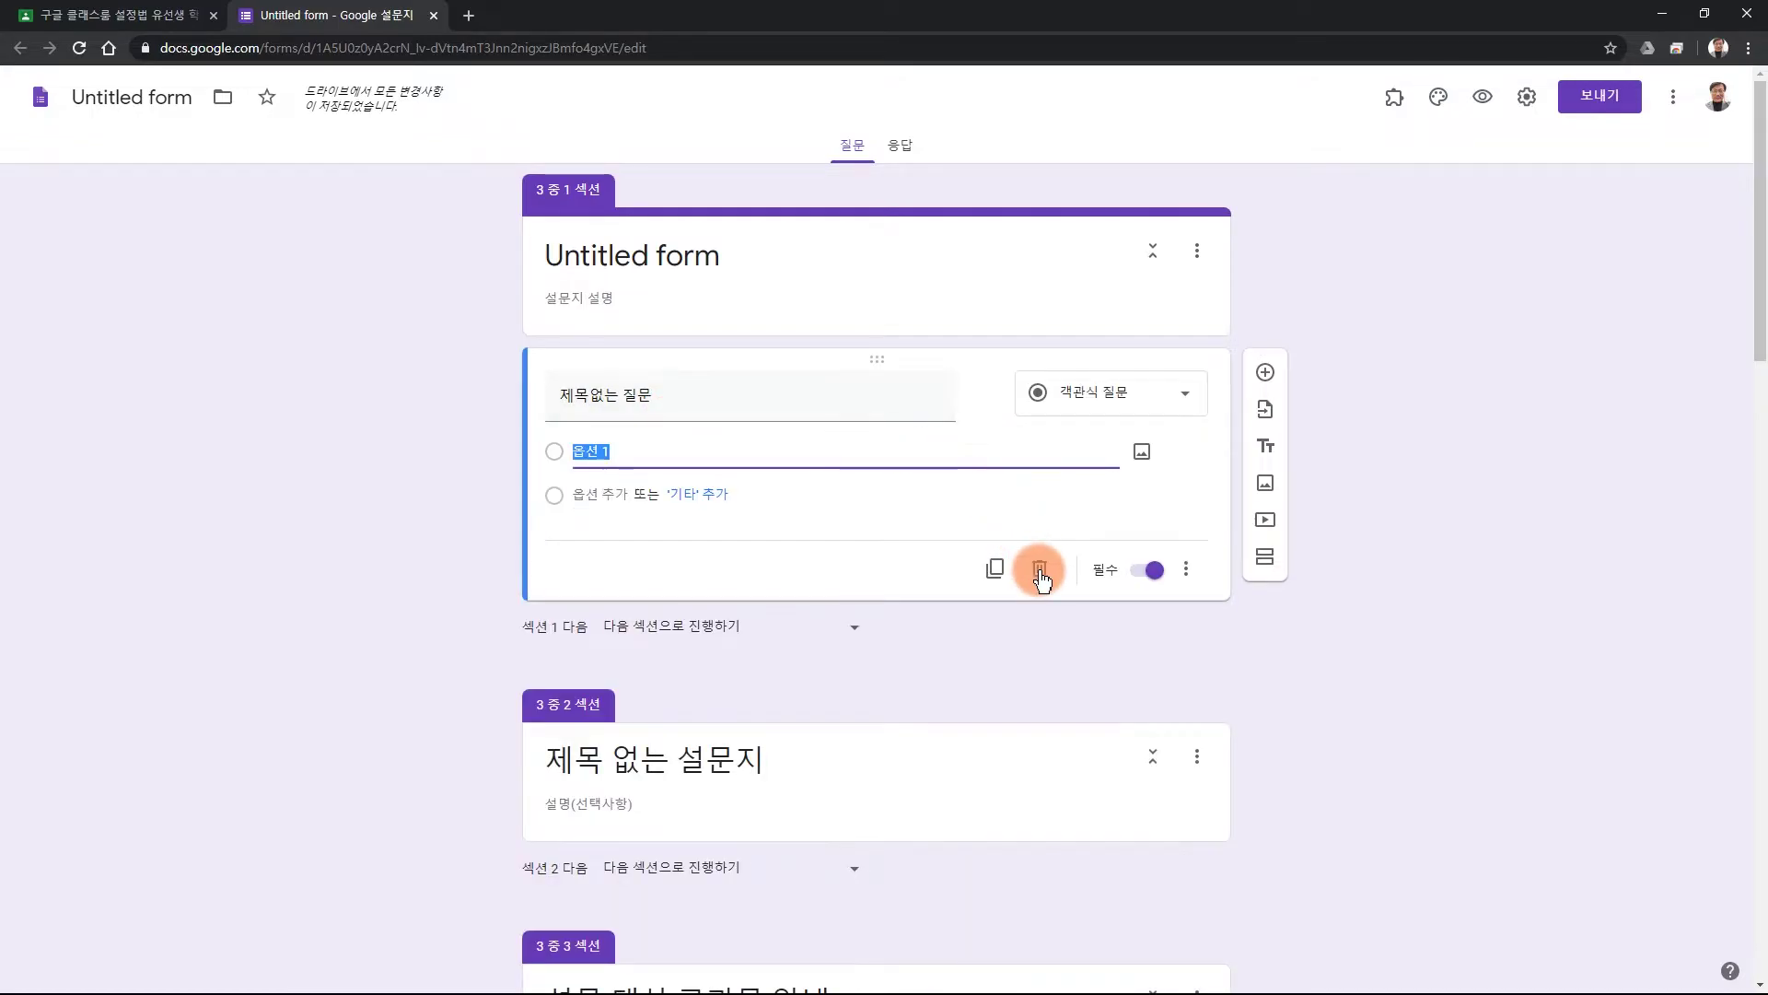
left_click(1040, 571)
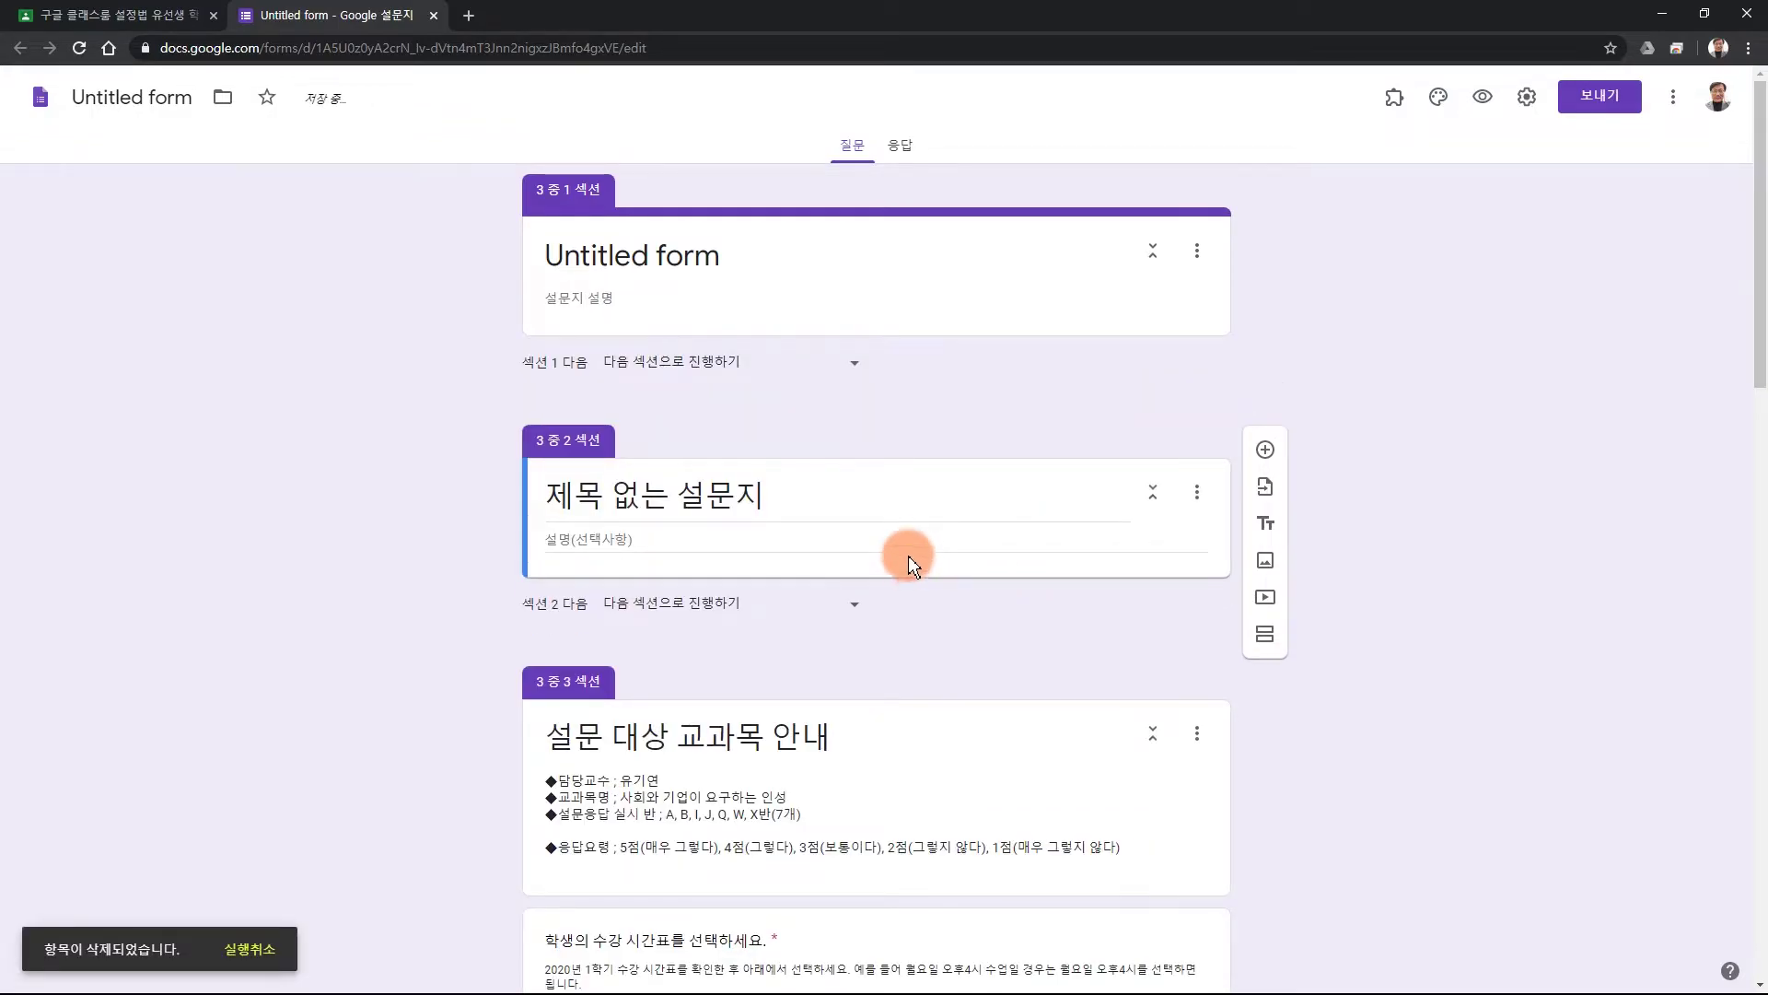
left_click(649, 494)
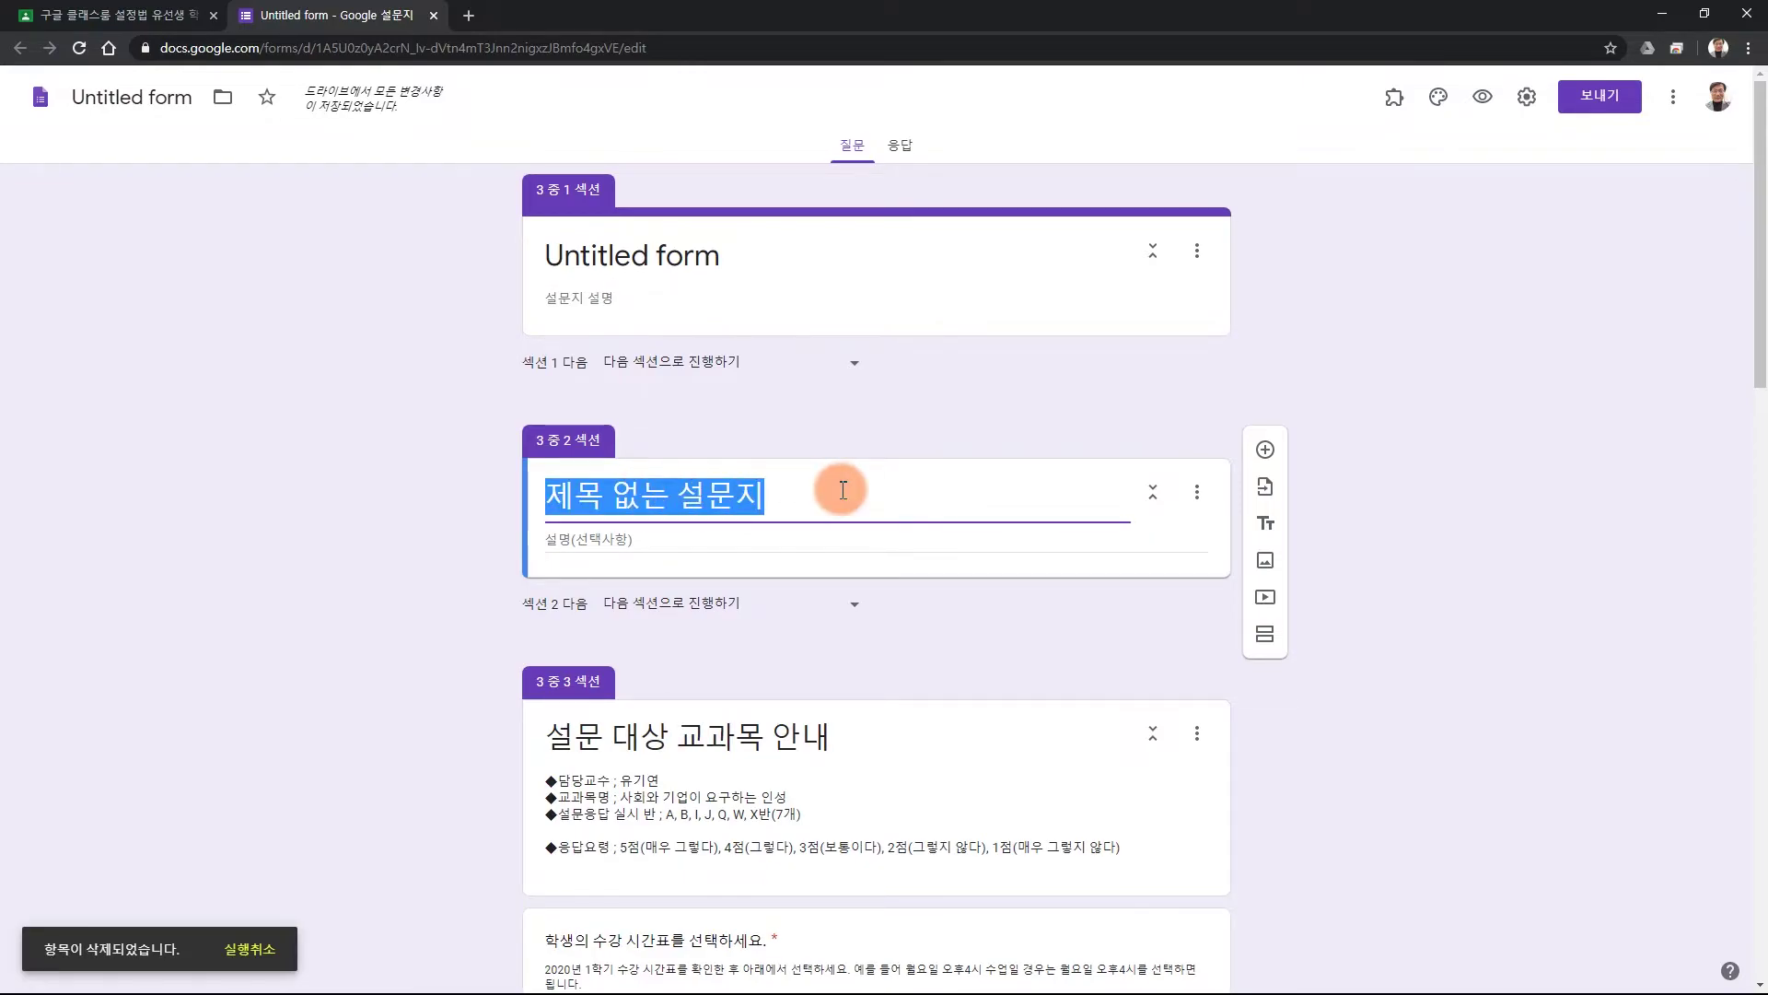
left_click(1196, 491)
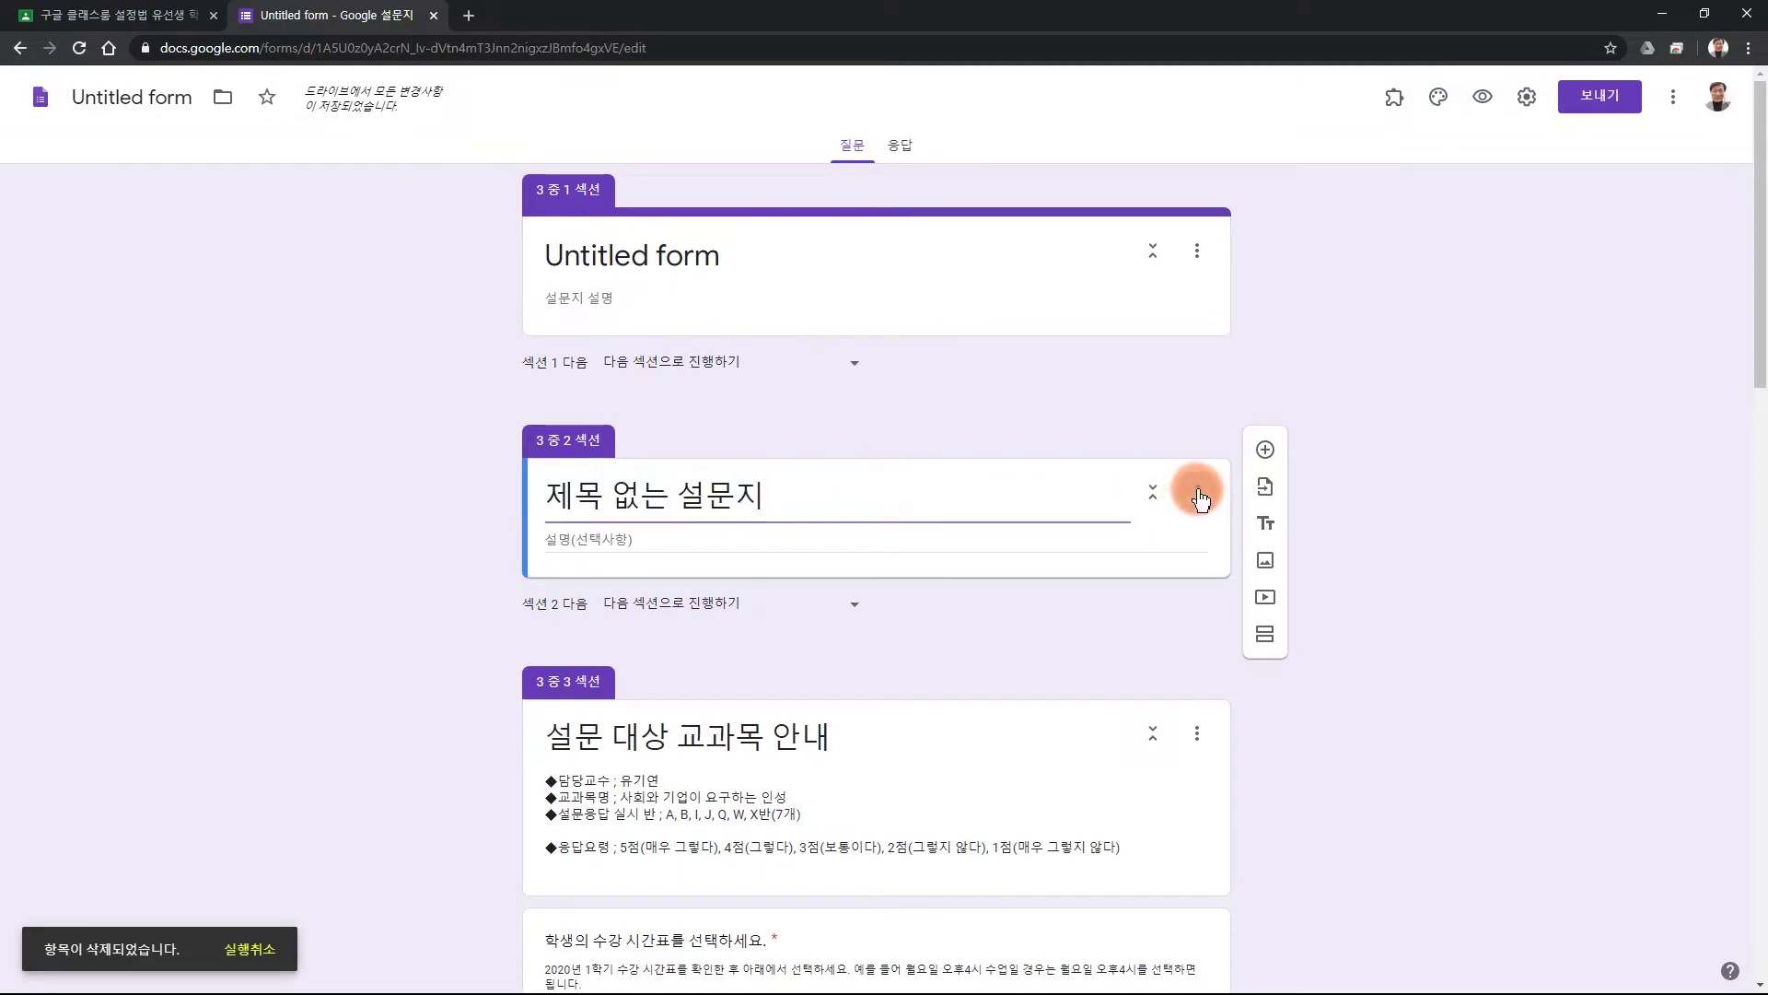
left_click(1216, 677)
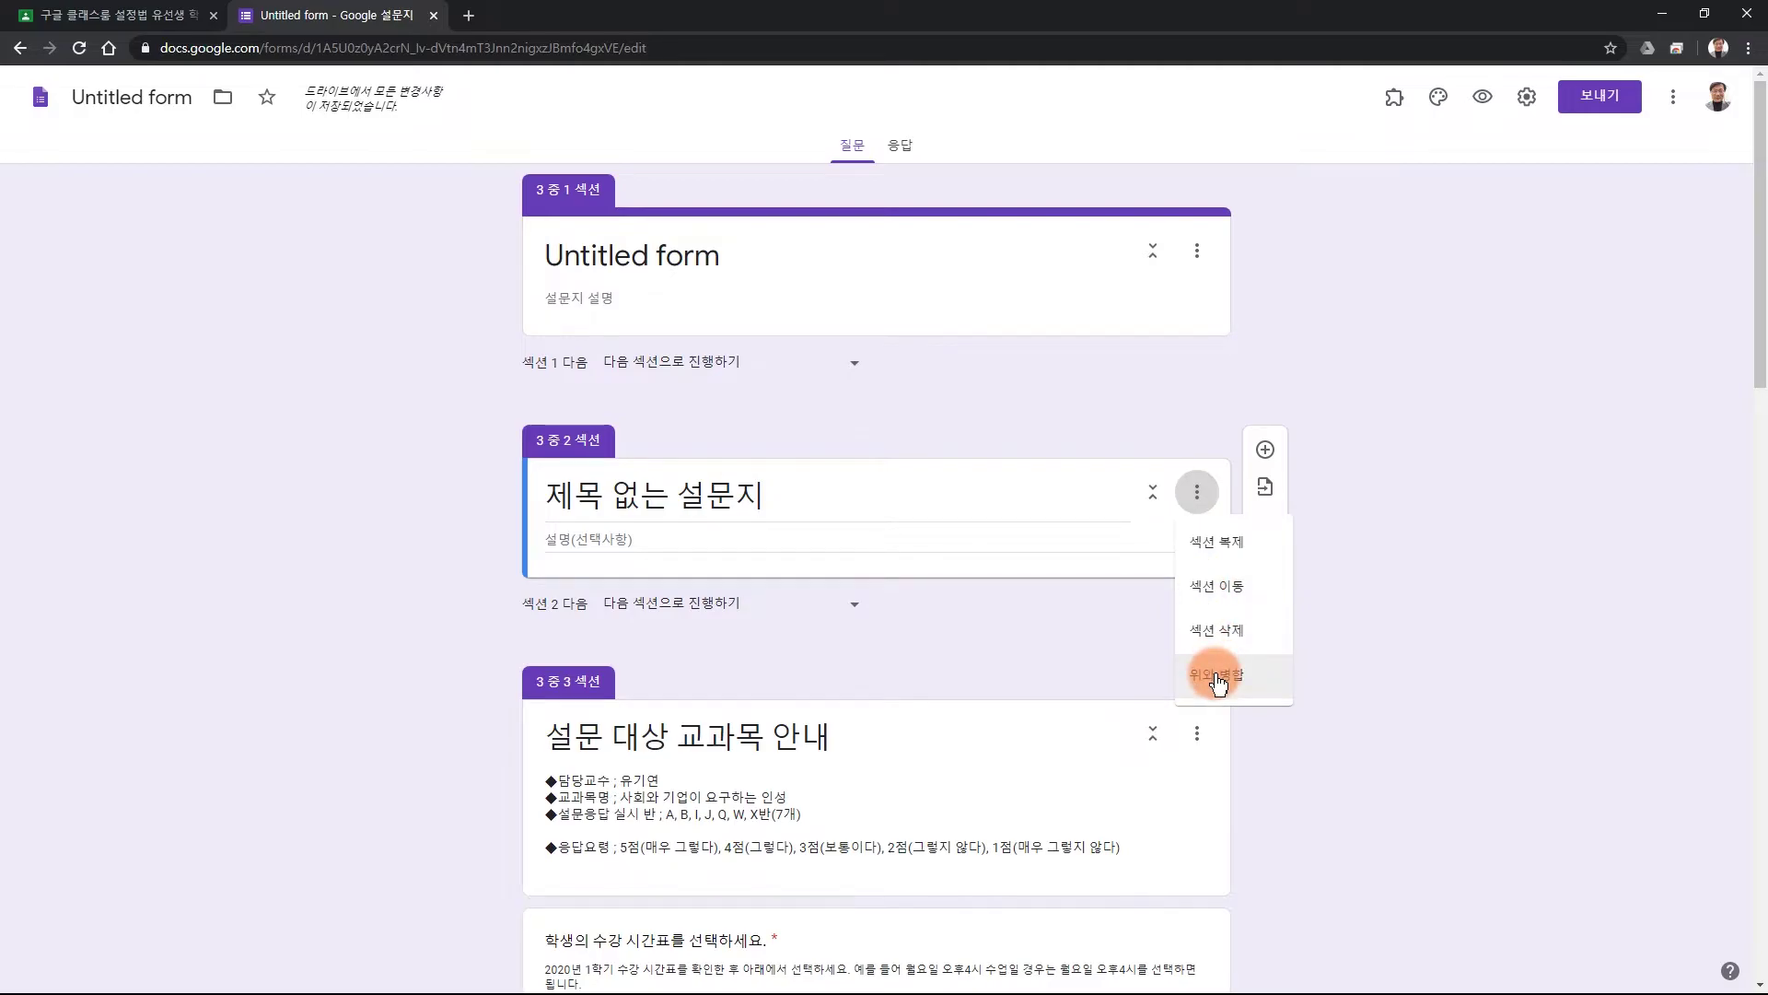
left_click(1217, 678)
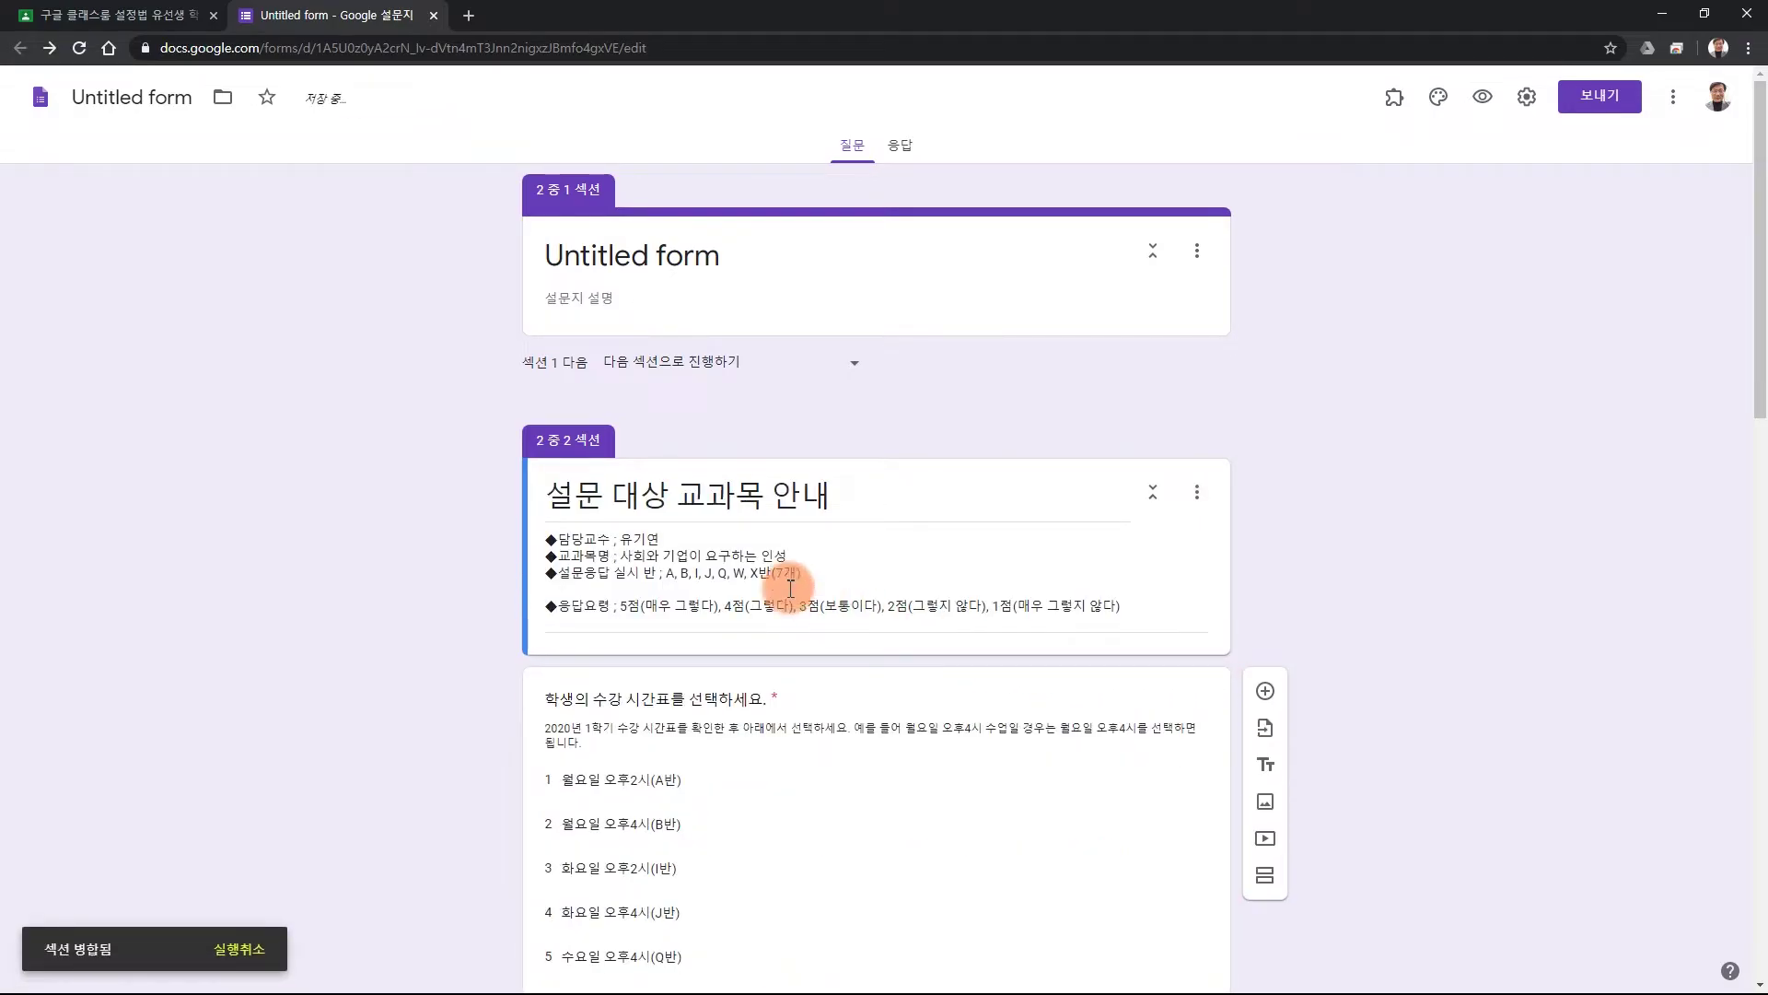
Head the form '중간 강의 평가 설문지' and rename the file '20-1학기 중간 강의 평가 설문지'.
left_click(721, 258)
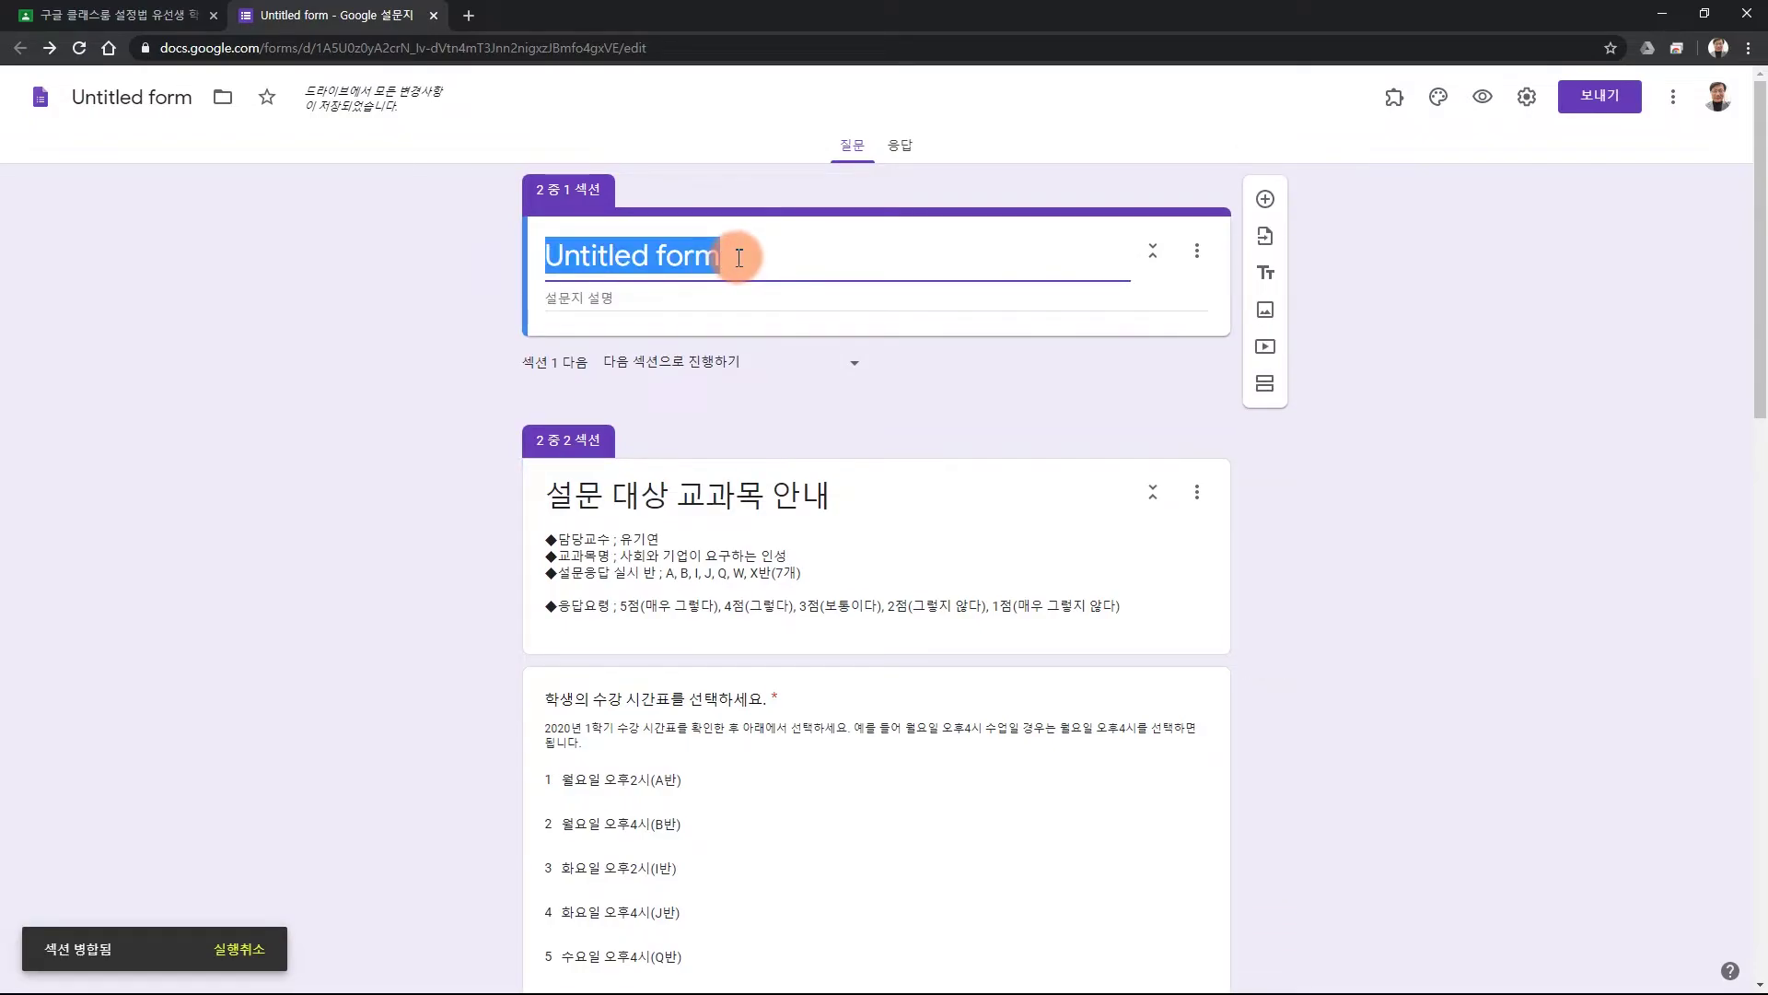
type("중간 강의 펴")
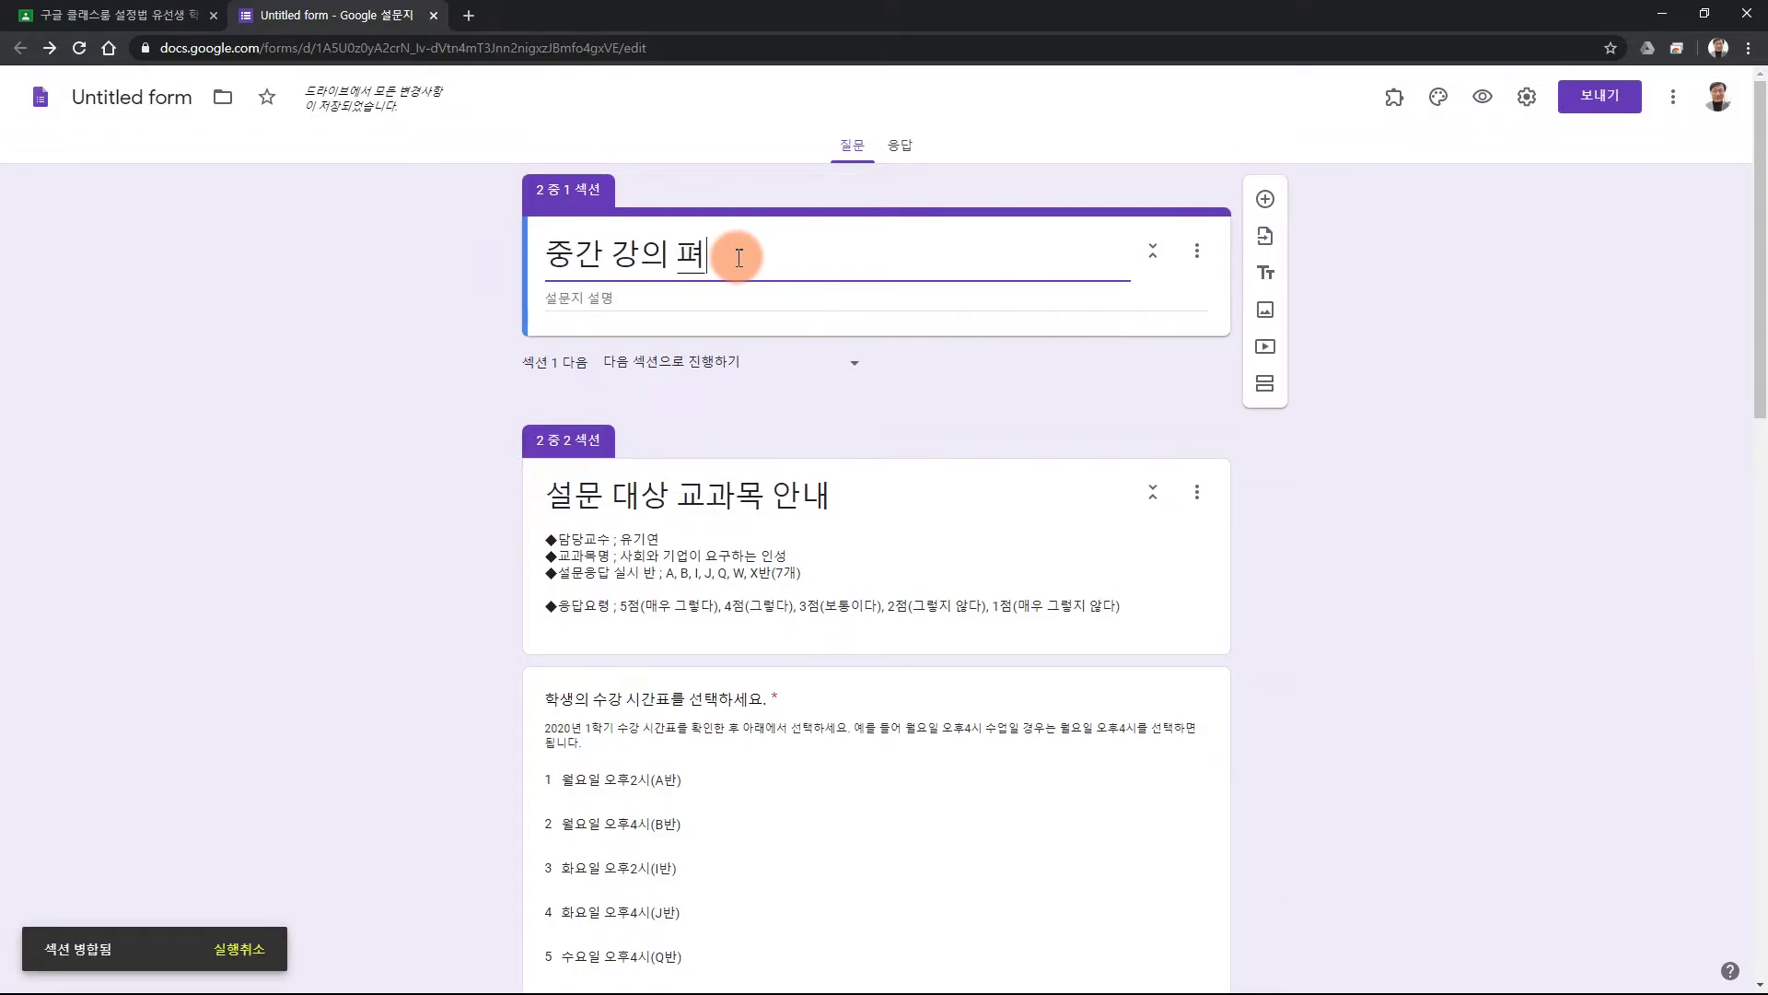
type("ㅇ가 설문지")
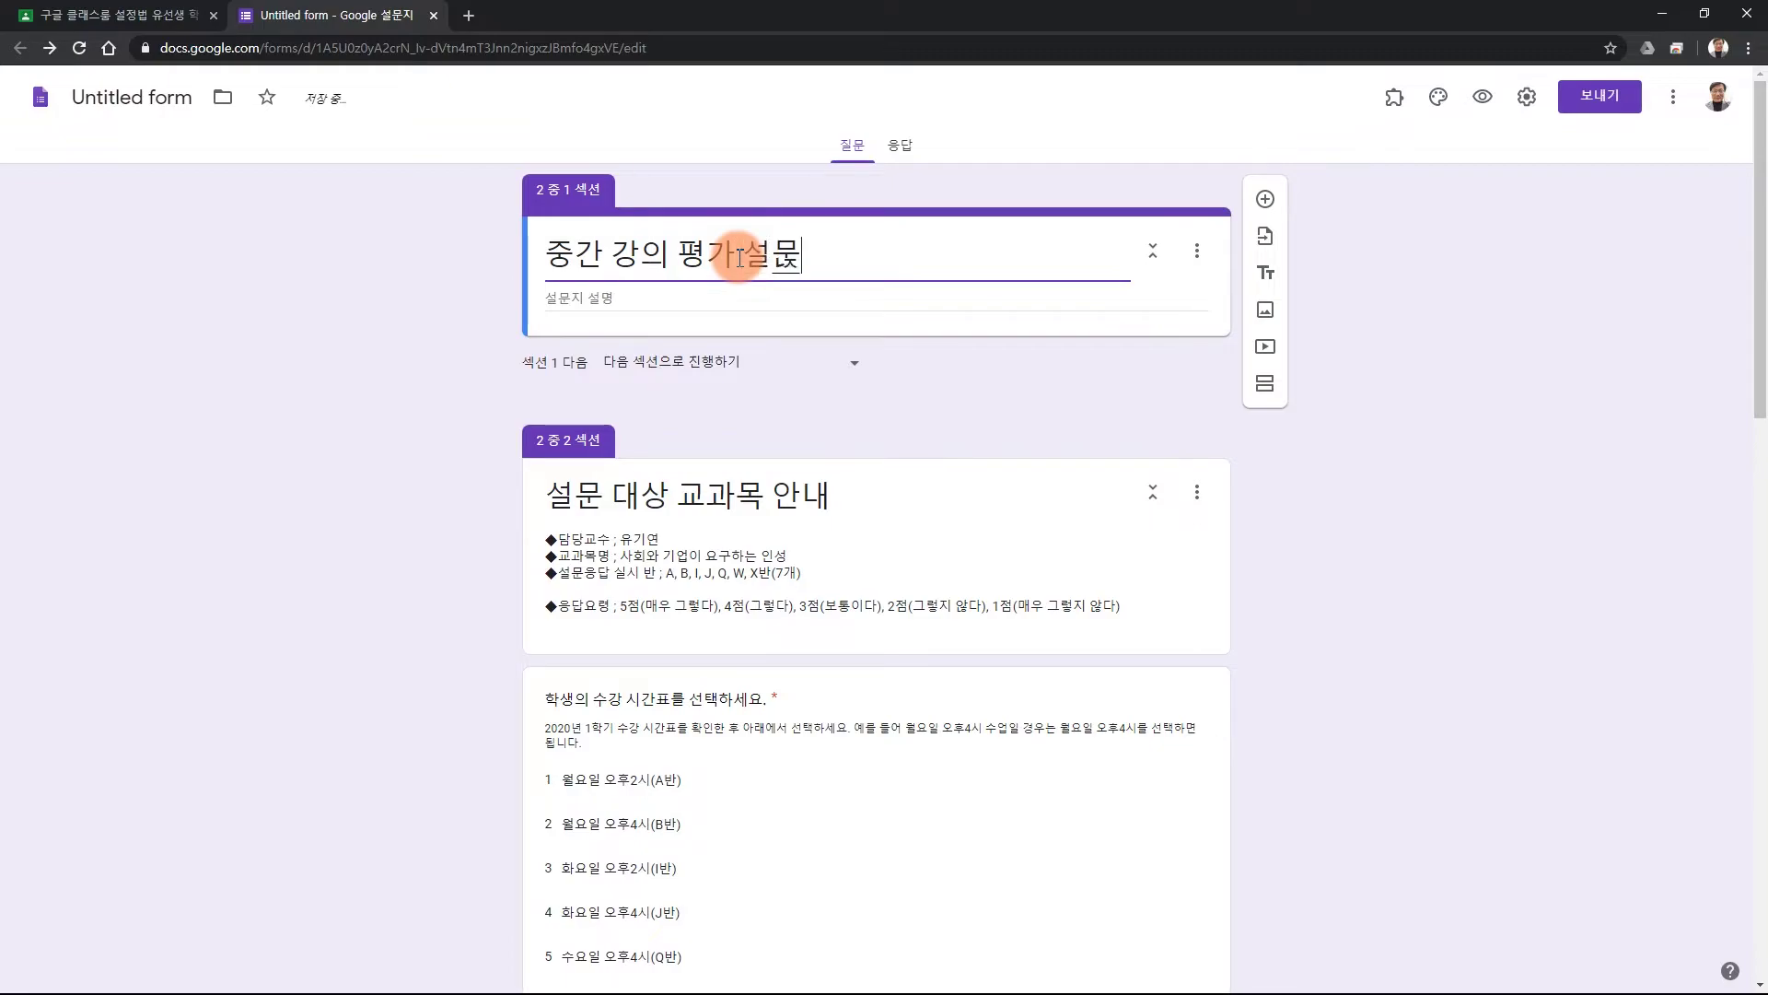
left_click_drag(852, 261, 523, 267)
key("ctrl+c")
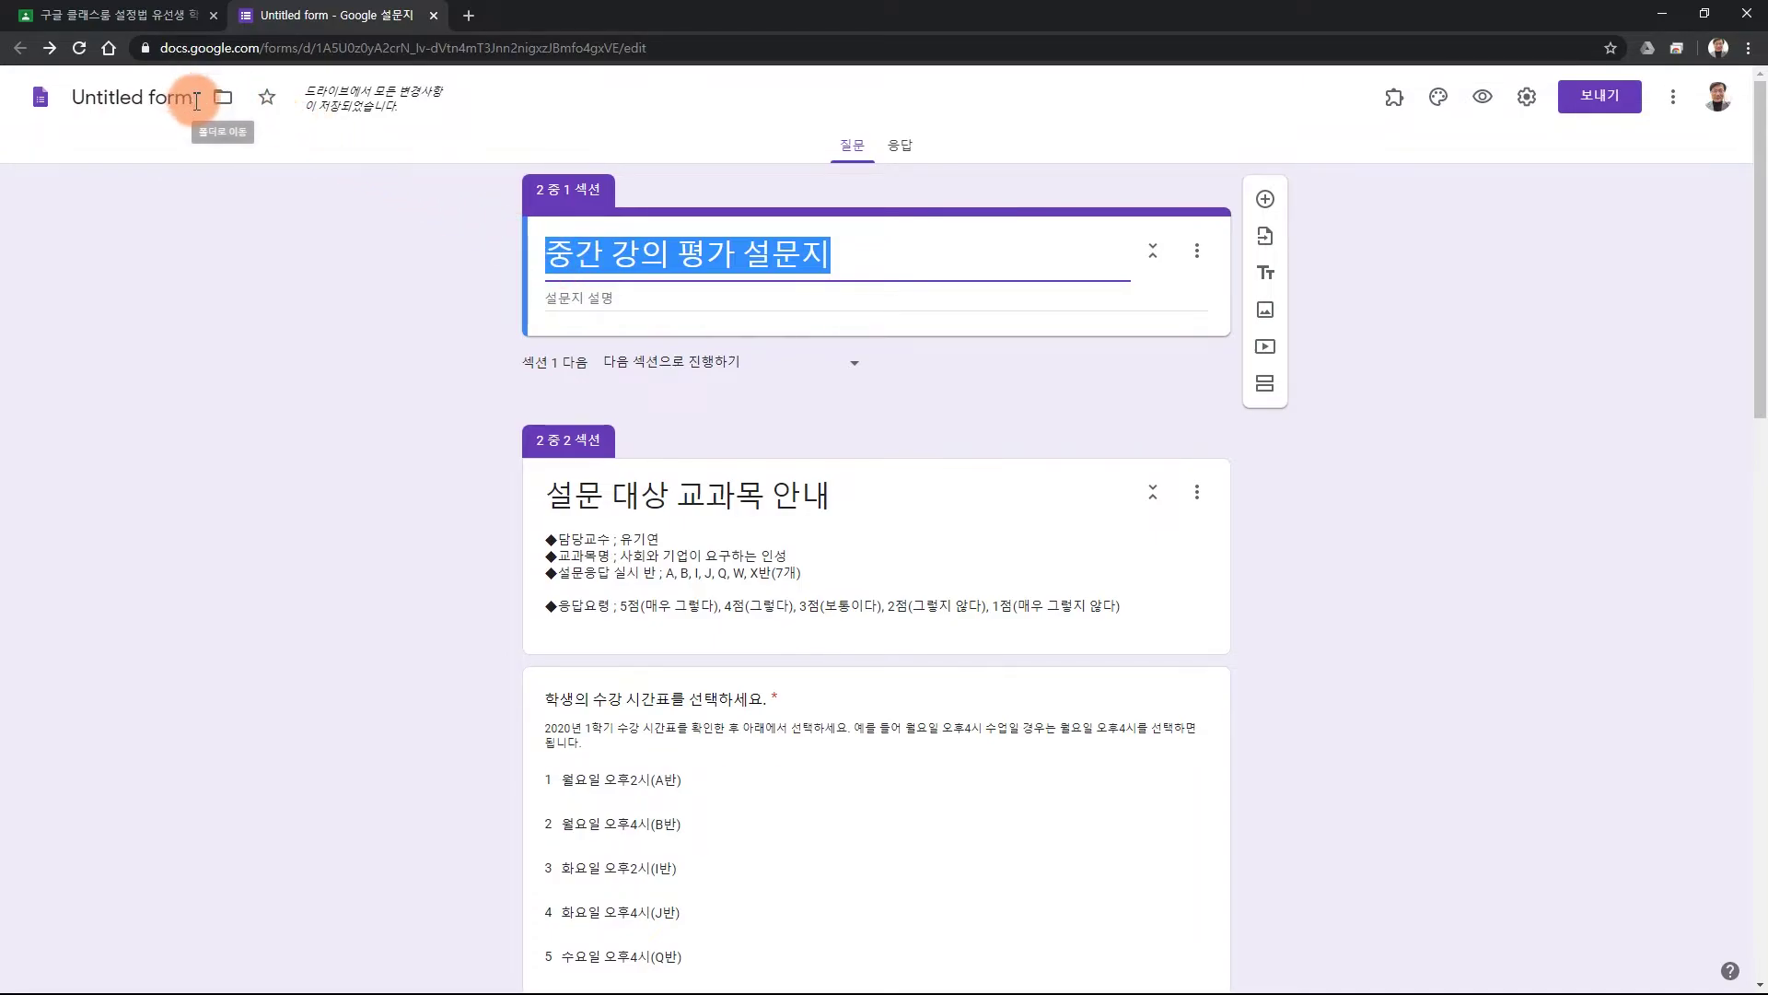
left_click(143, 101)
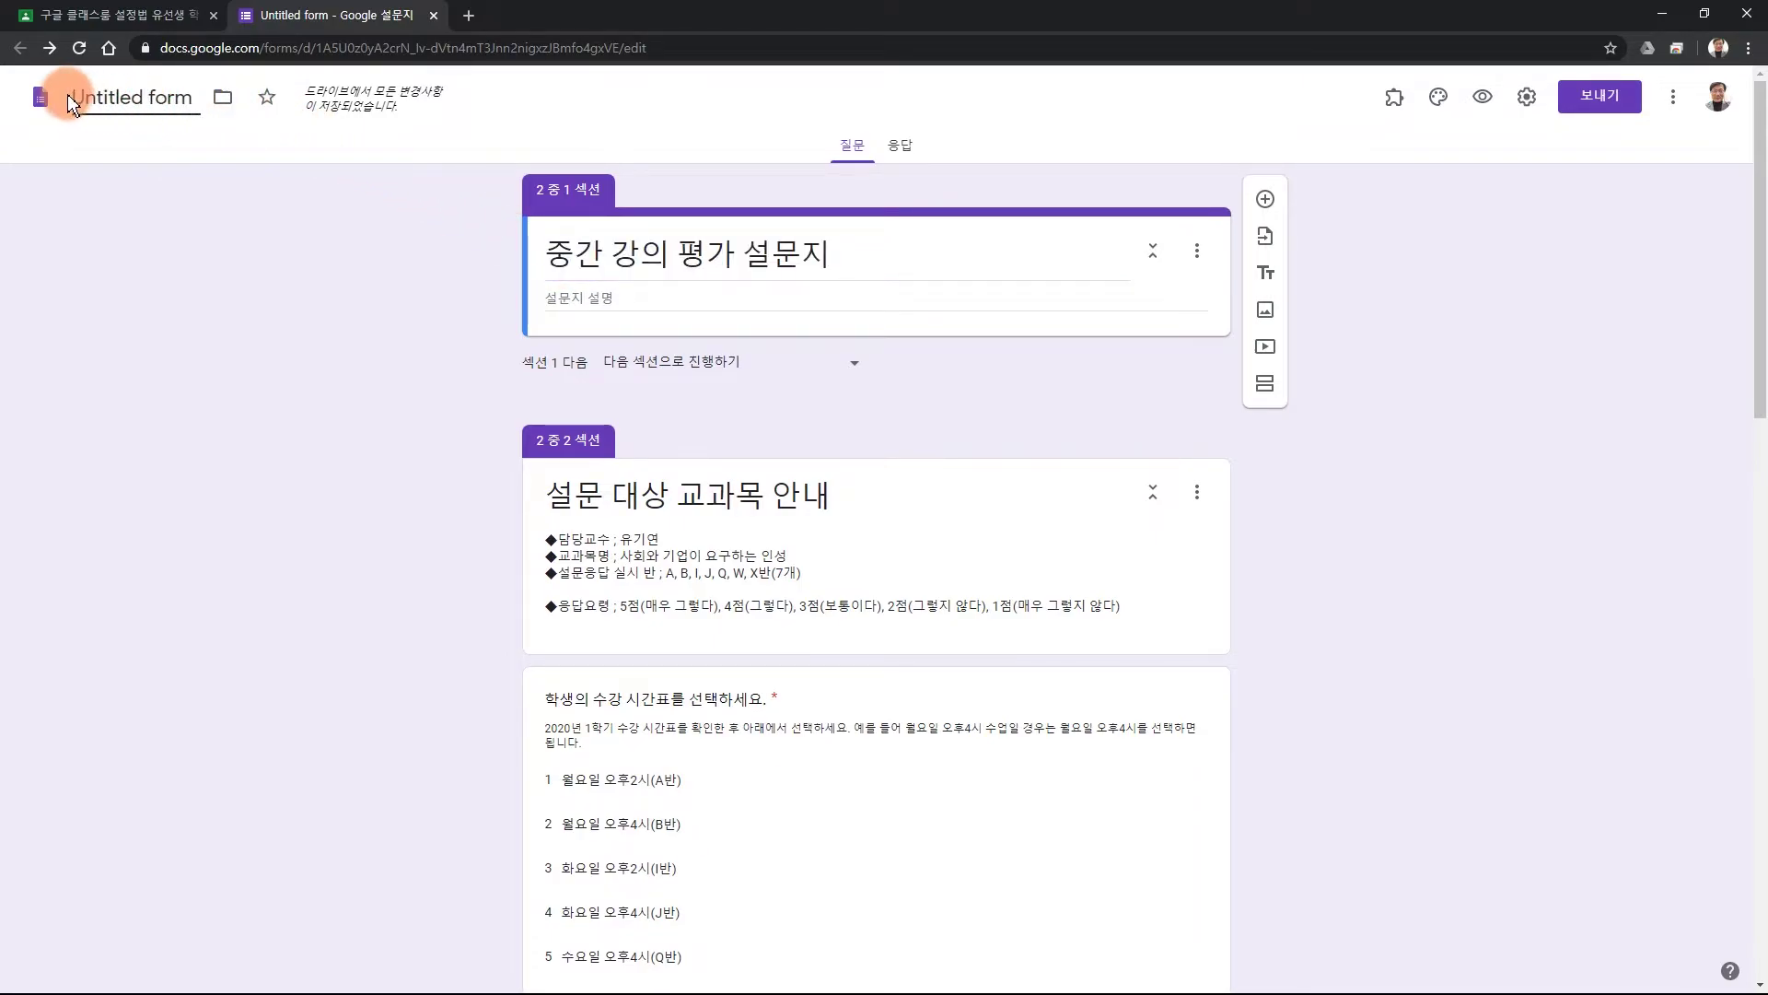
left_click_drag(89, 99, 198, 98)
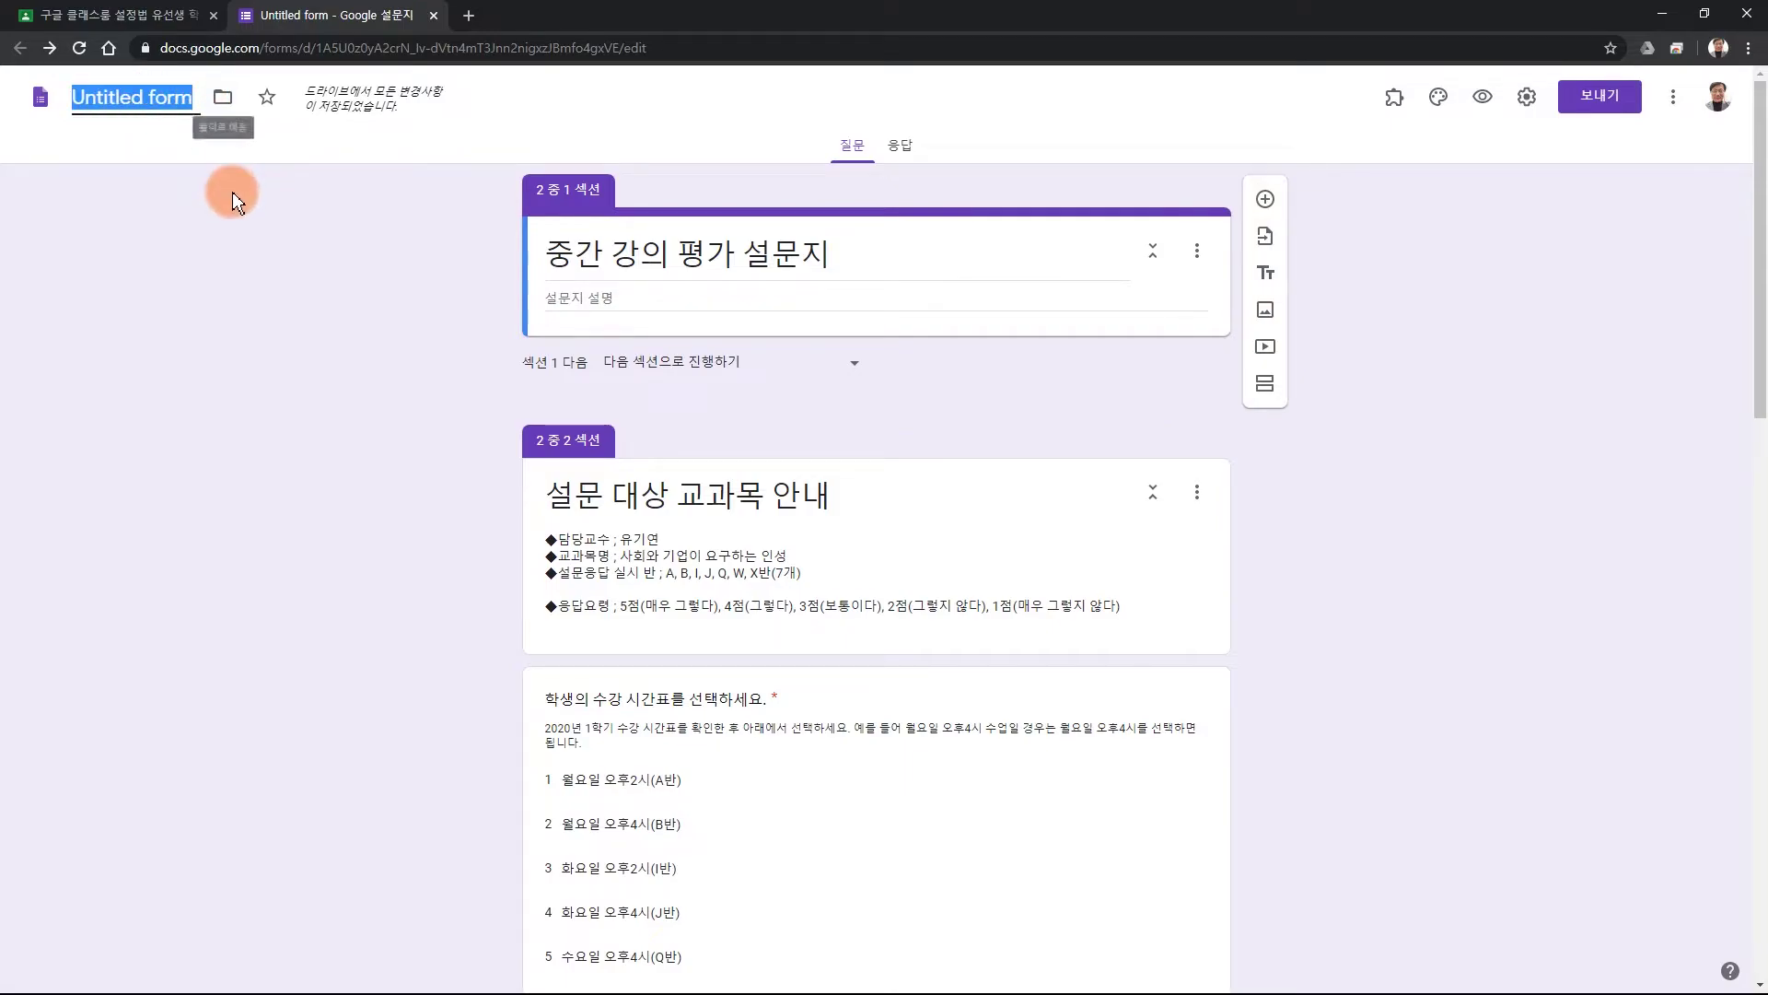
key("ctrl+v")
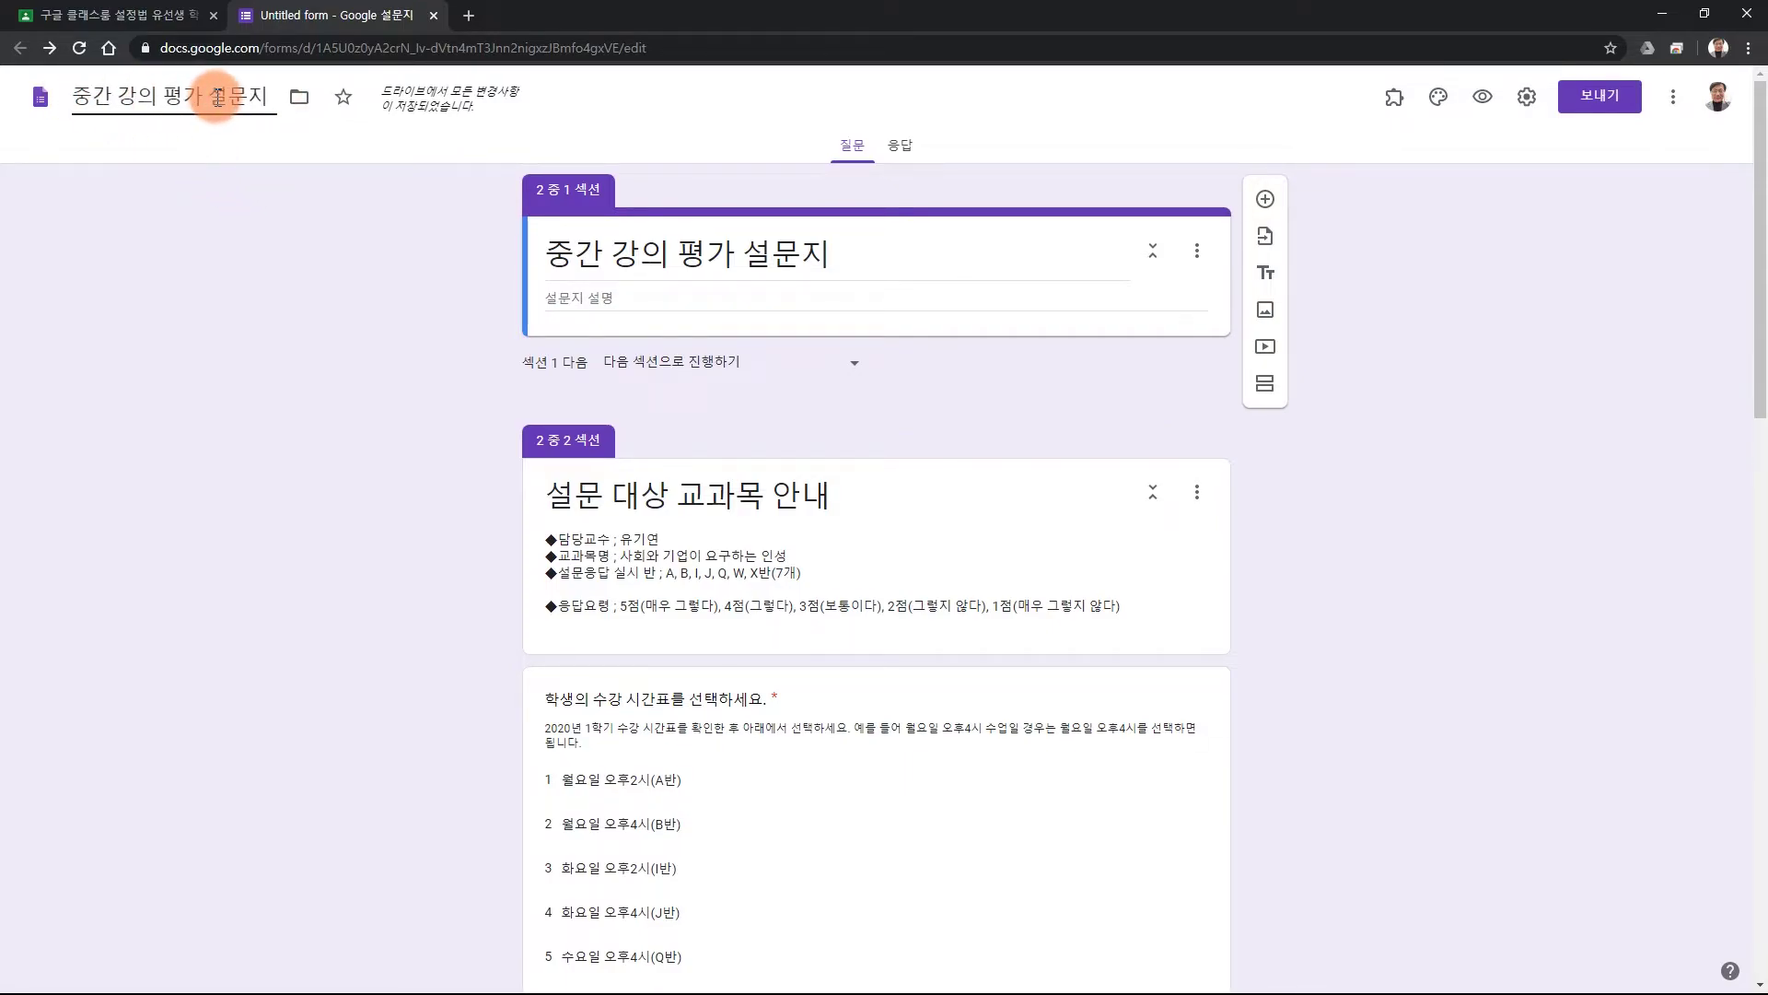
type("20-1학기")
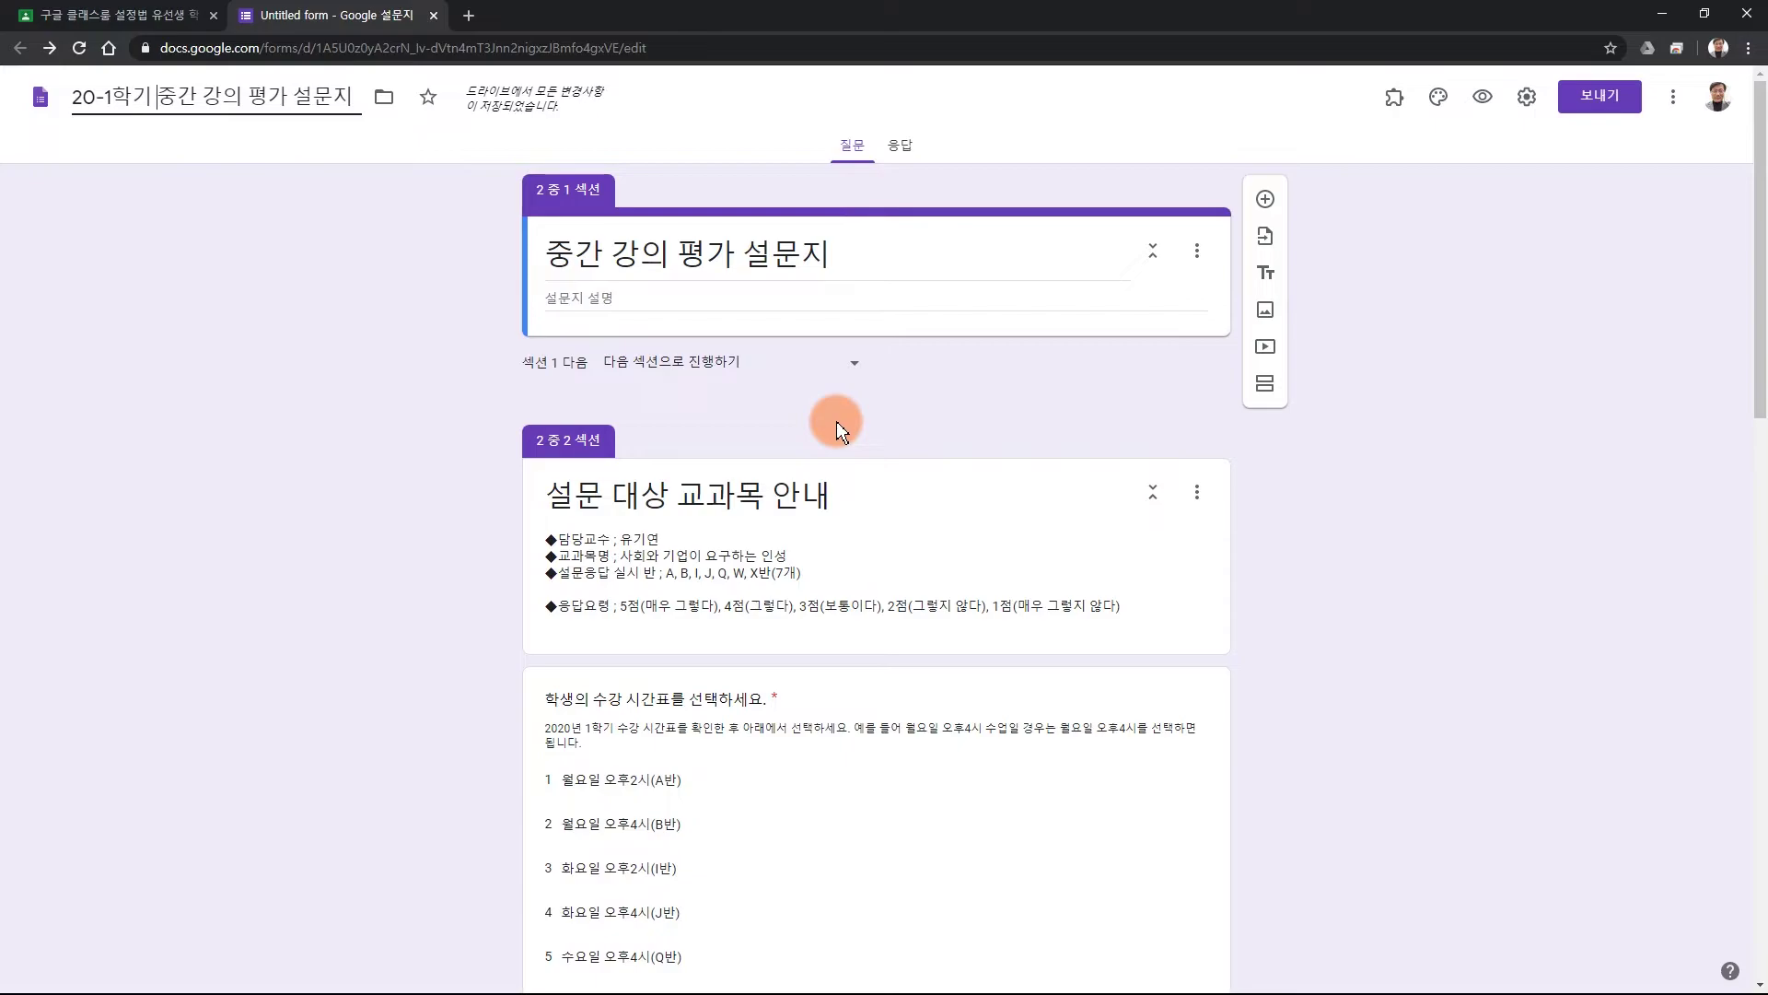
triple_click(669, 540)
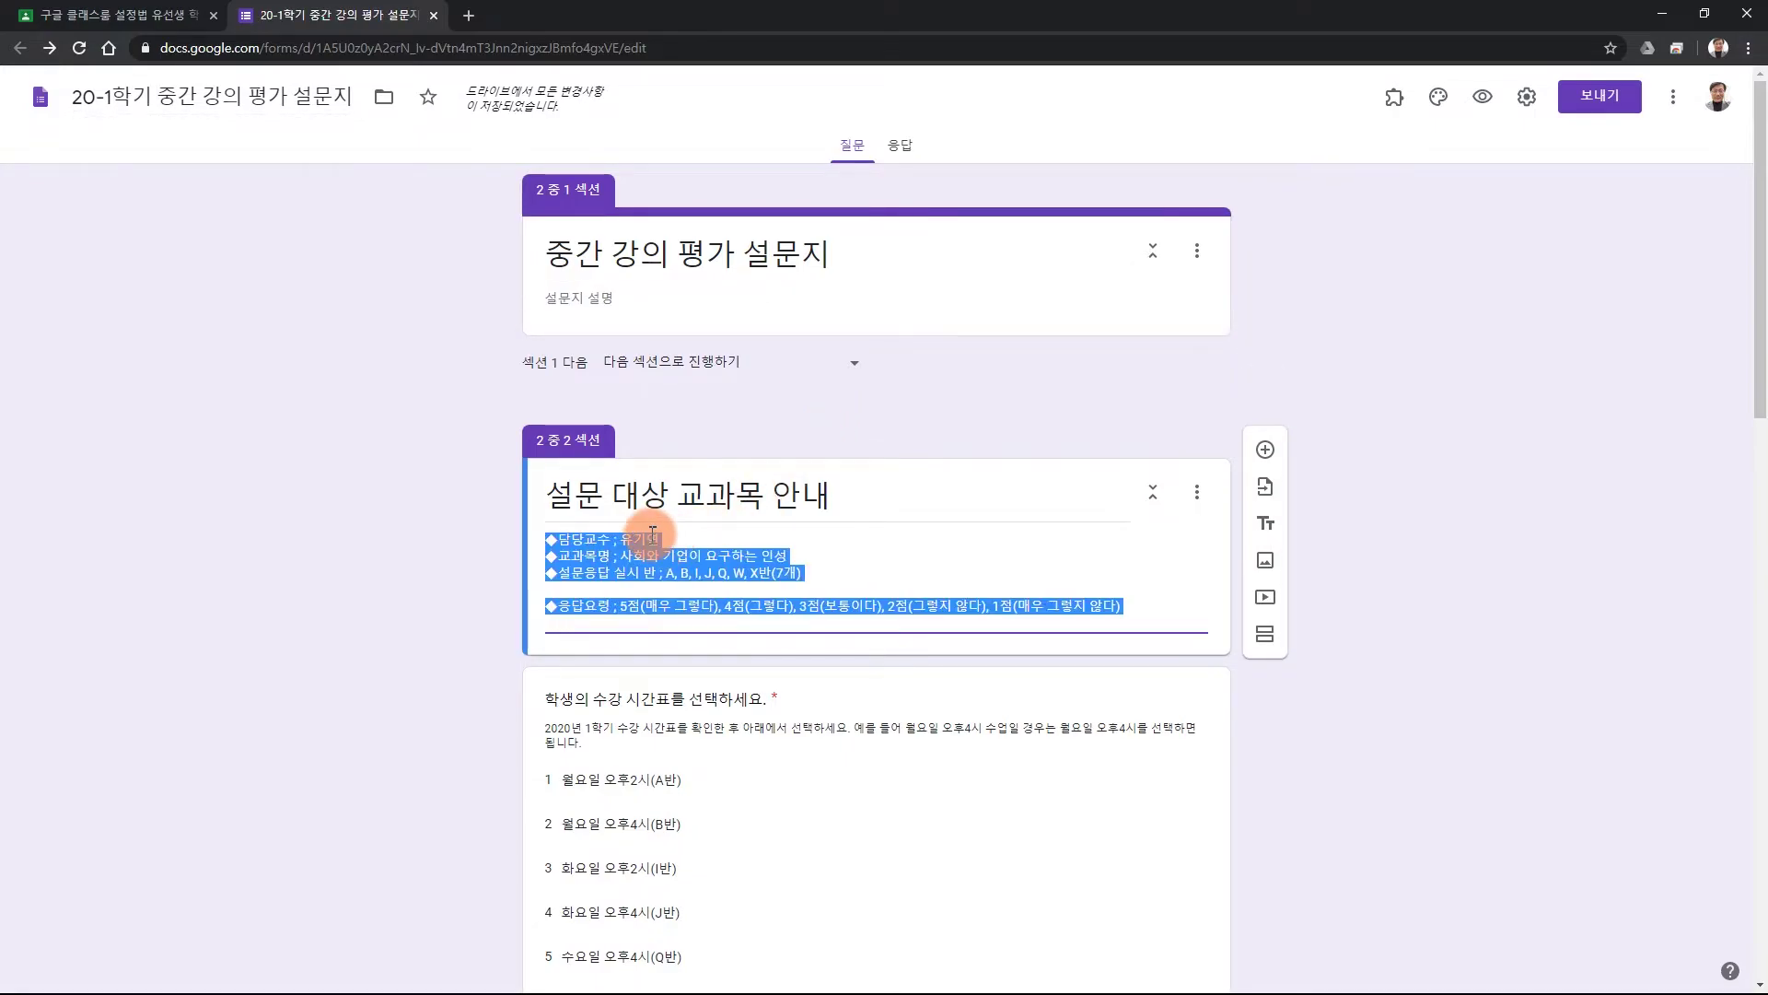
In the subject description, change the professor's name, delete the old course name, and trim the class list.
left_click(683, 527)
key("BackSpace")
key("BackSpace")
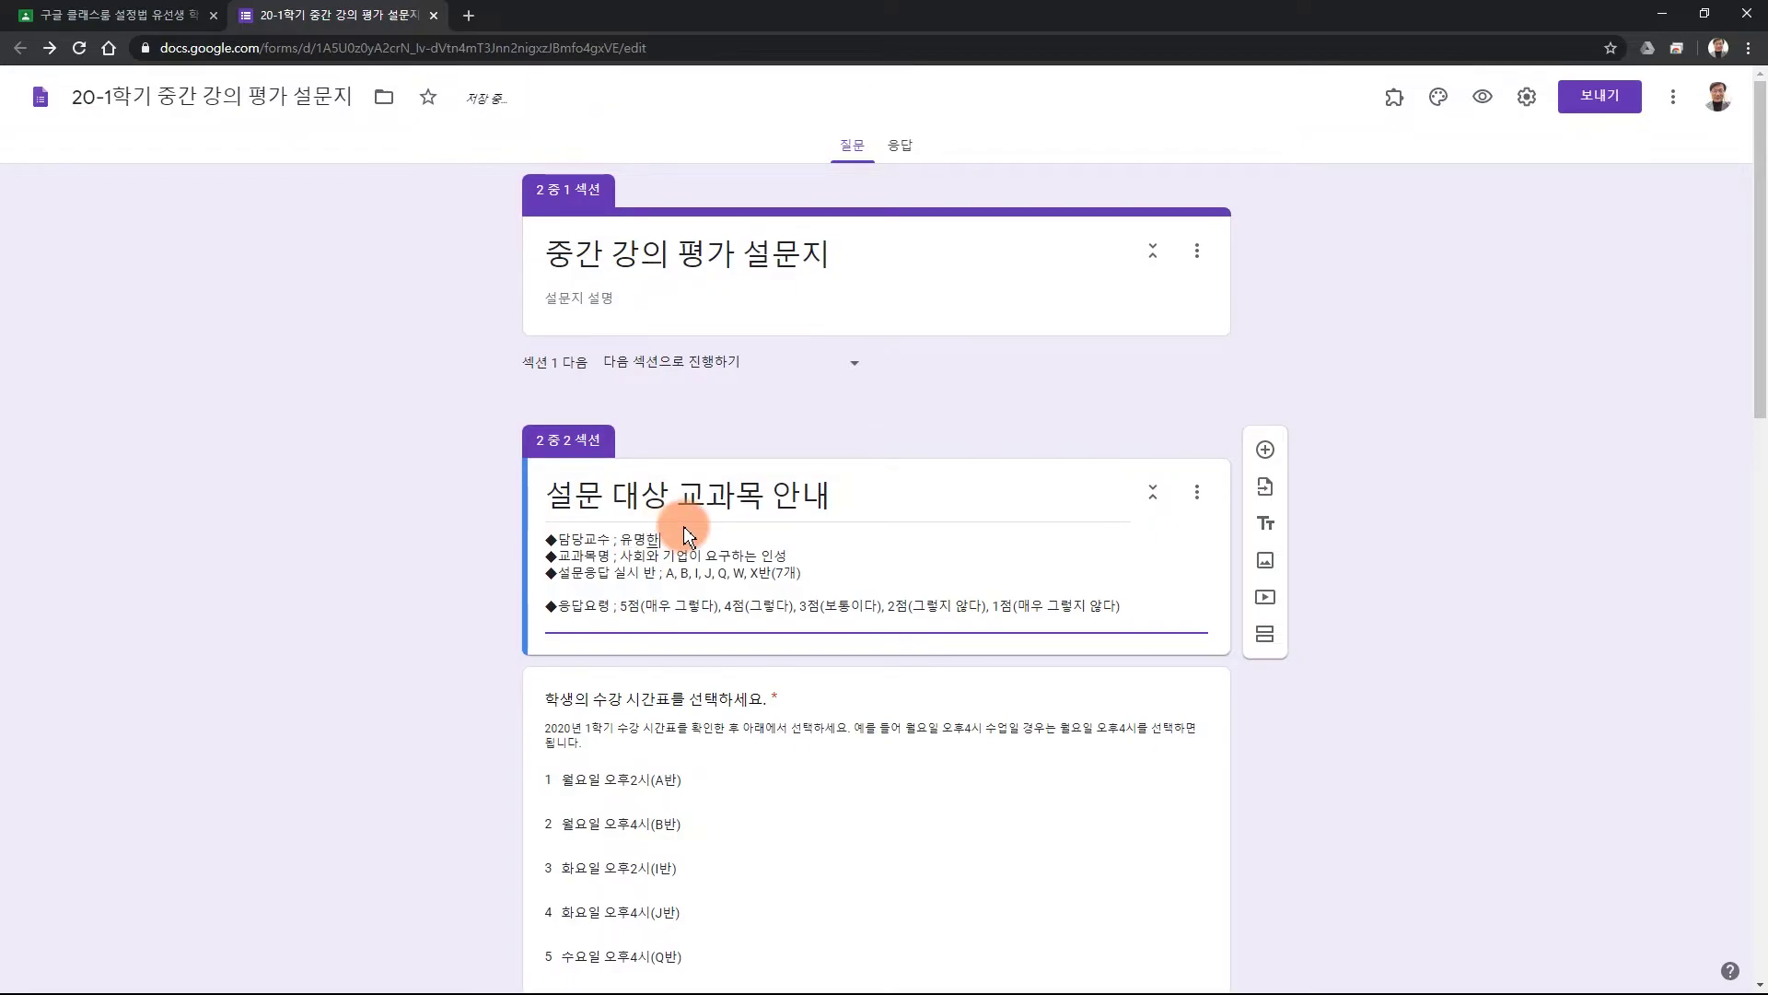
type("명한")
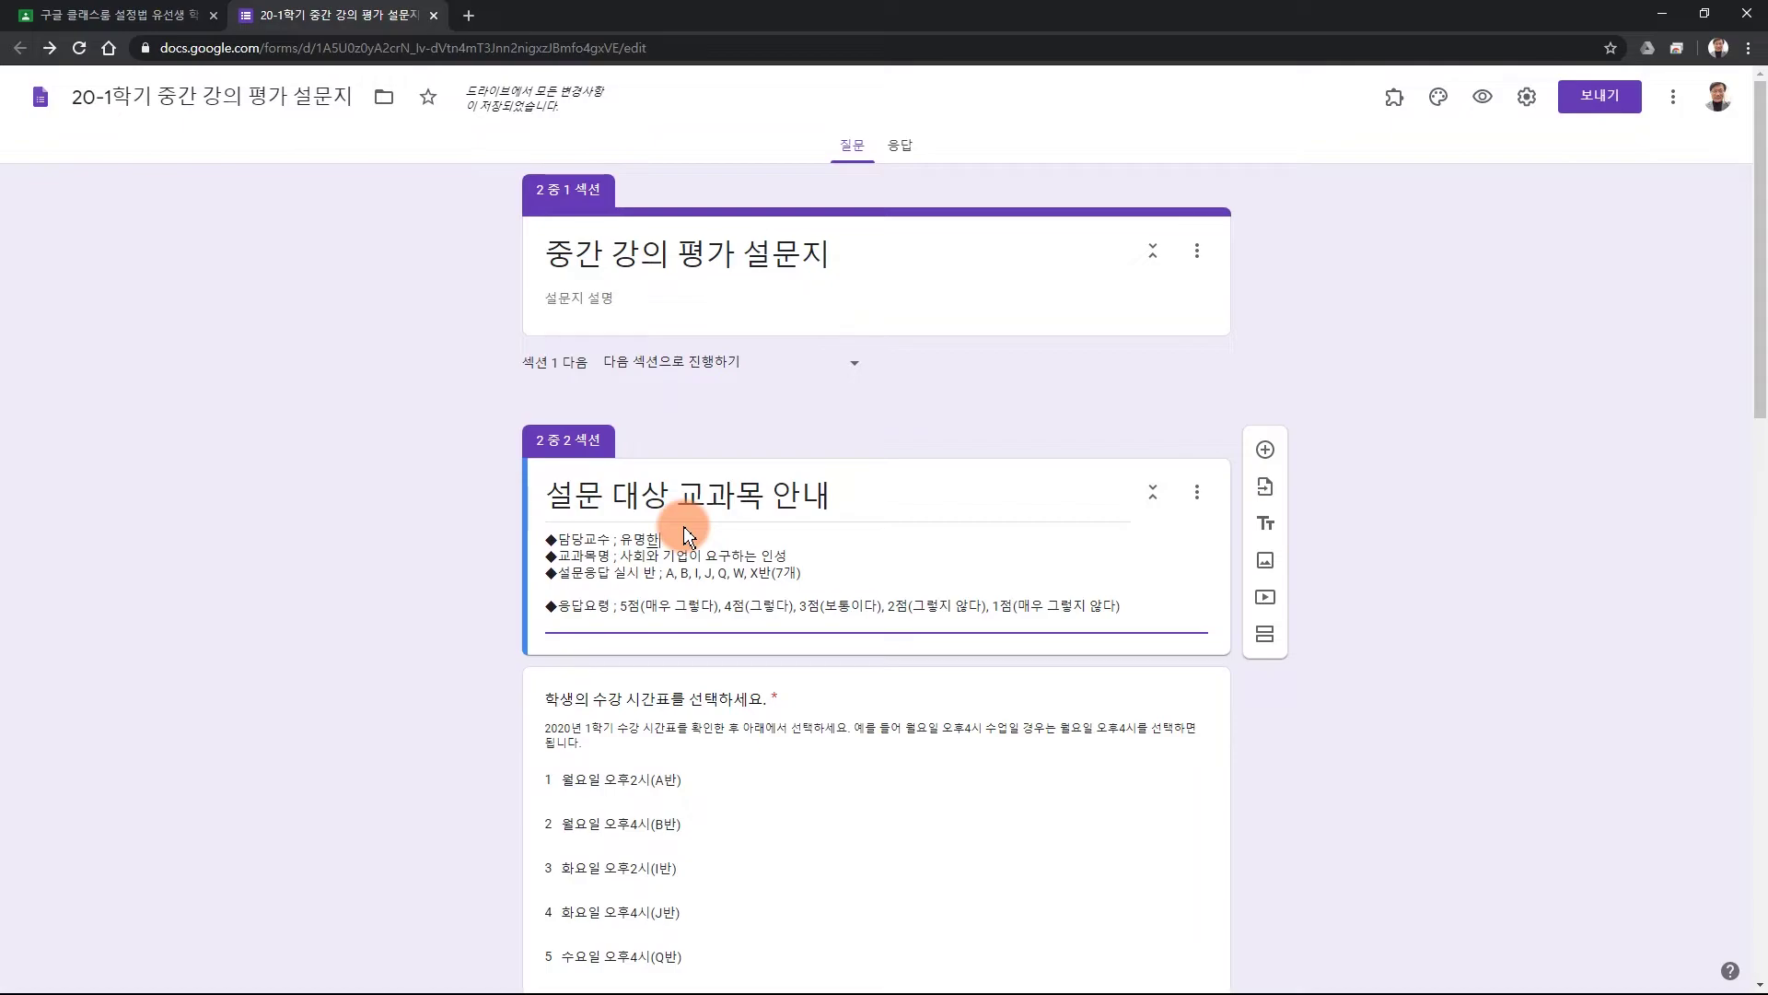
left_click(621, 556)
key("shift+End")
key("Delete")
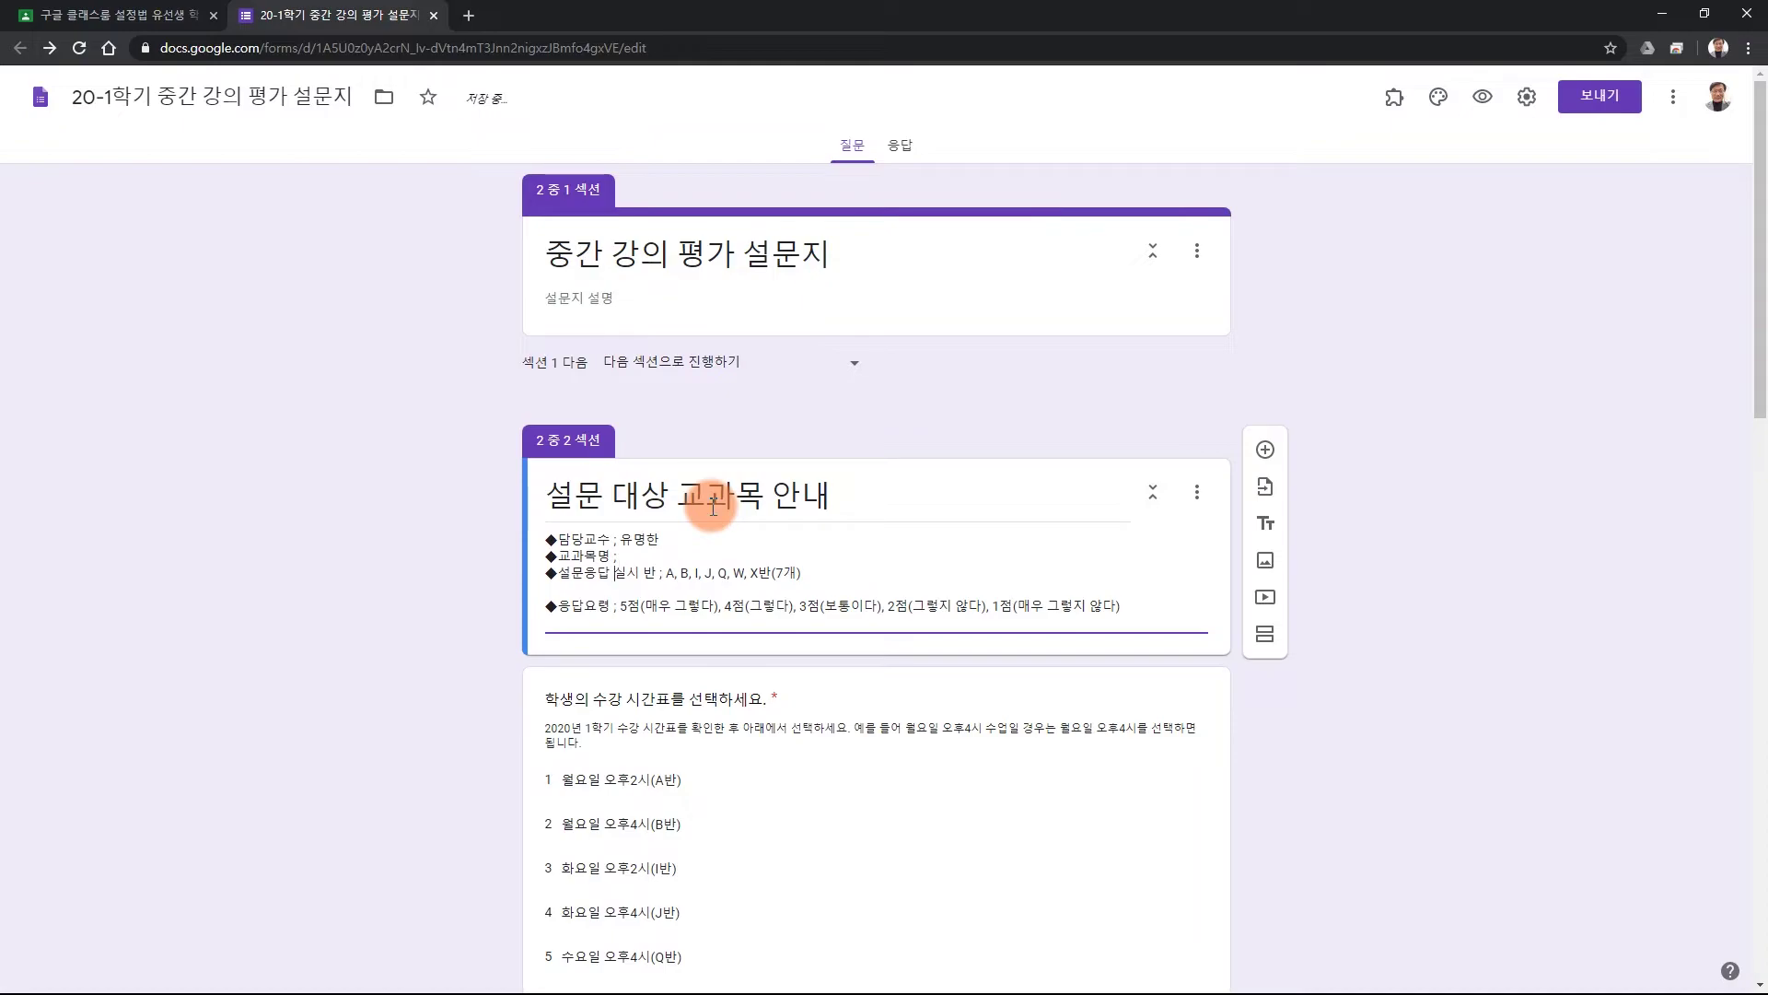
key("Down")
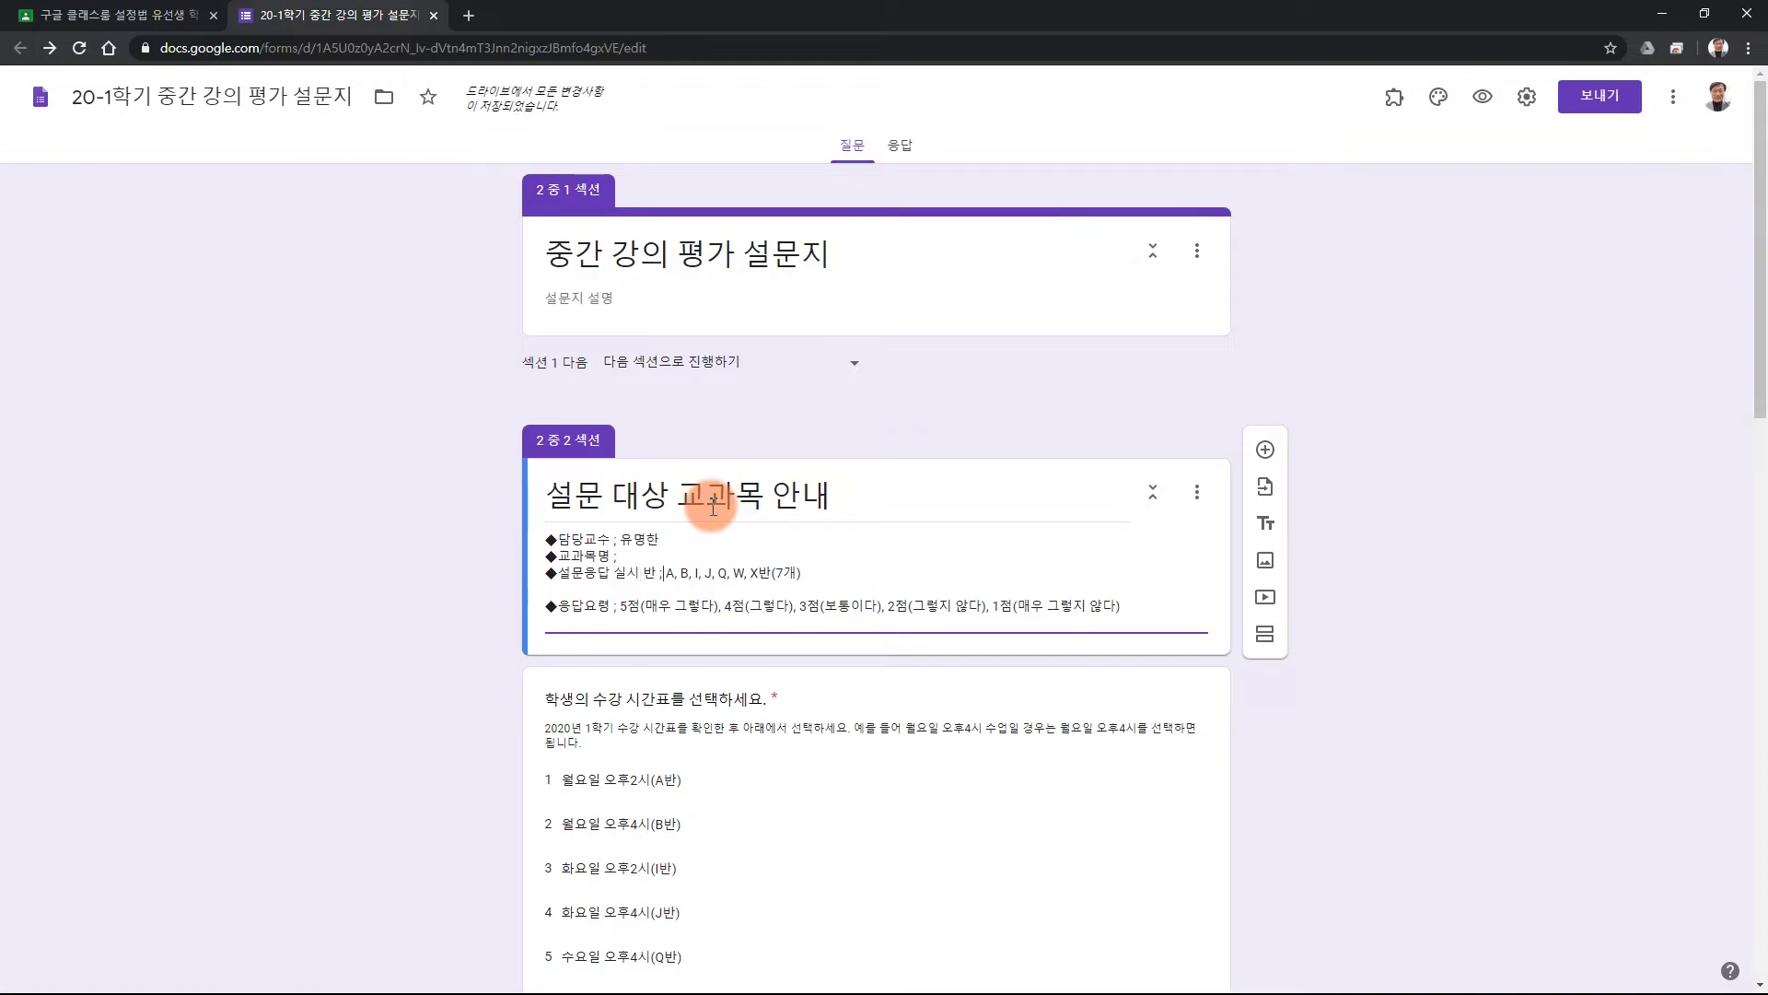
key("Delete")
key("Delete")
key("Delete")
key("Delete")
key("Delete")
key("Delete")
key("Delete")
key("Delete")
key("Delete")
key("Delete")
key("Delete")
key("Delete")
key("Delete")
key("Delete")
key("Delete")
key("Delete")
key("Delete")
key("Delete")
key("Delete")
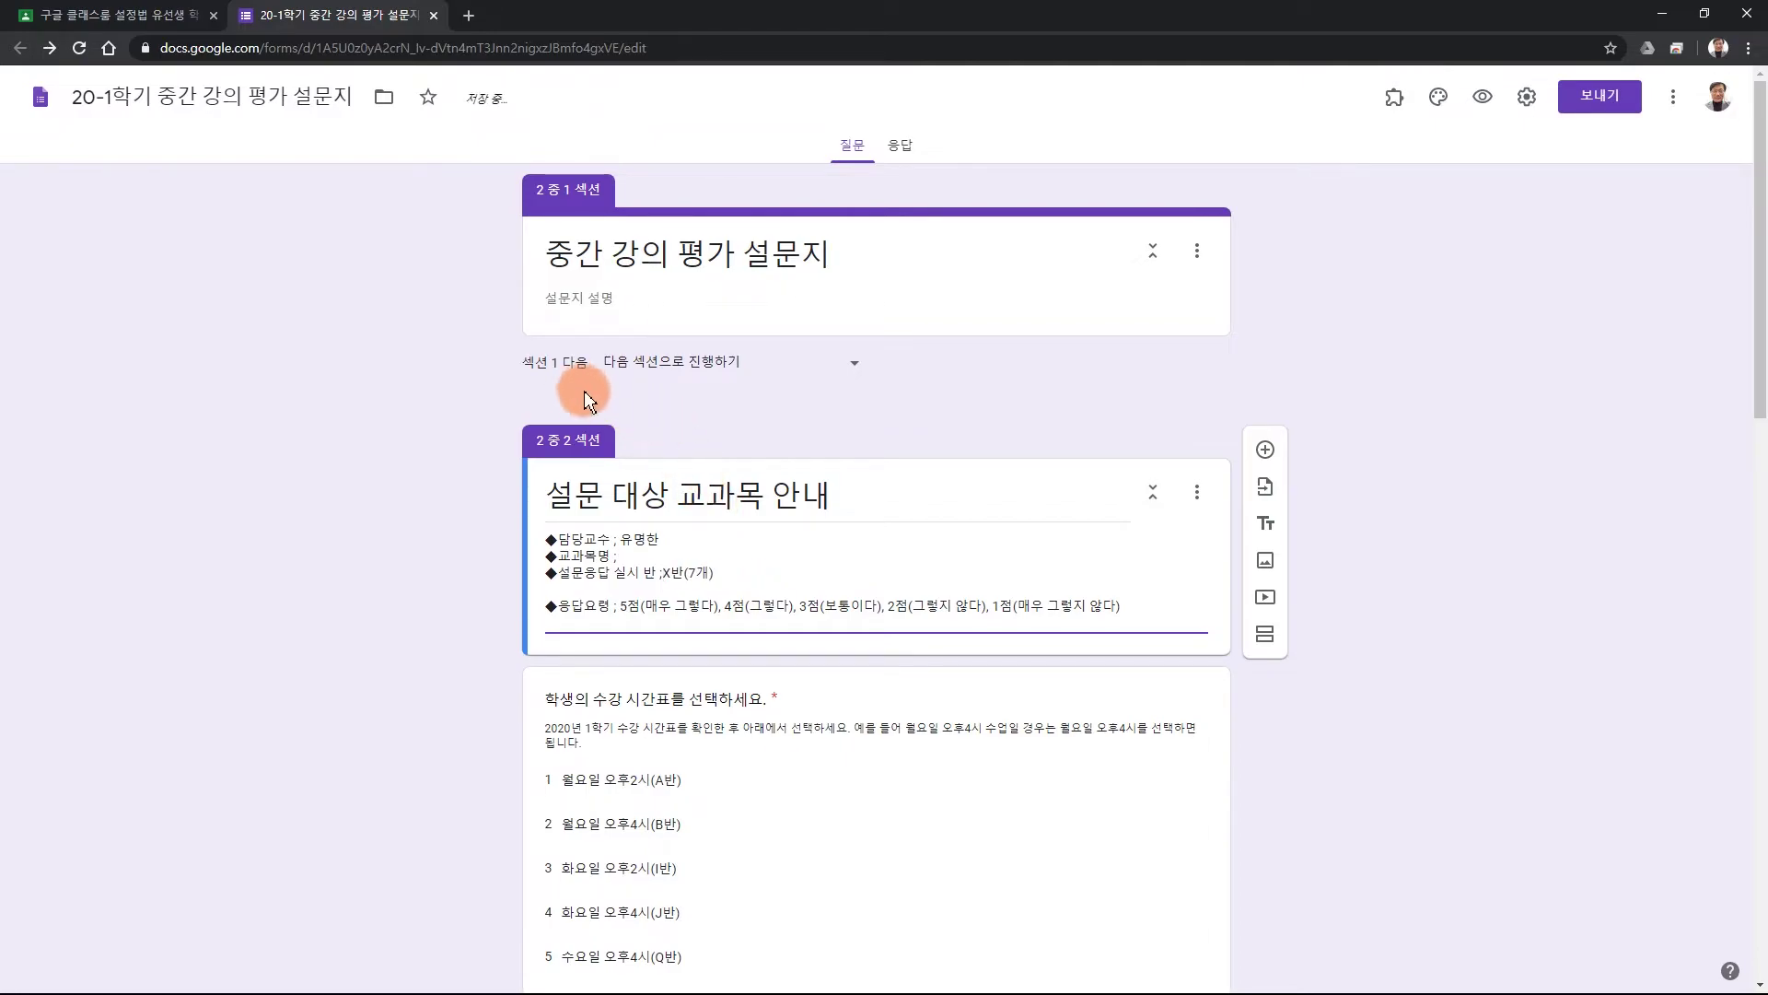
Delete the timetable question from the survey.
scroll(860, 552, "down", 2)
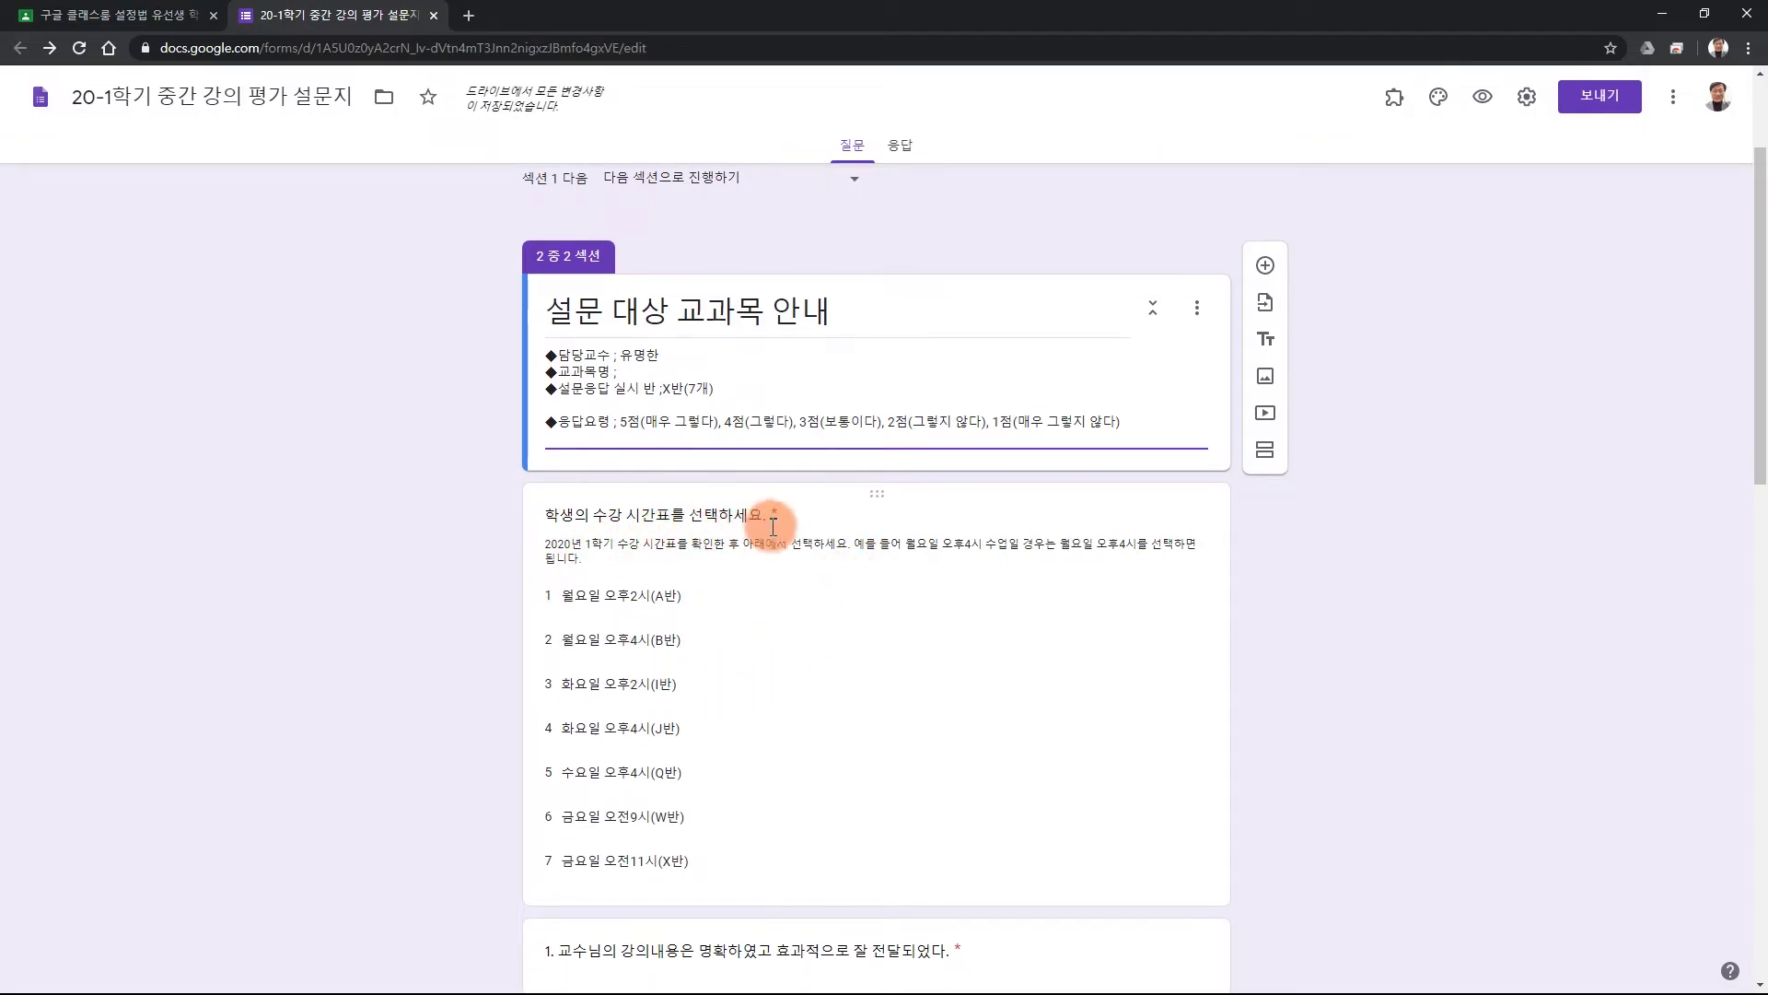
left_click(803, 657)
scroll(1043, 588, "down", 4)
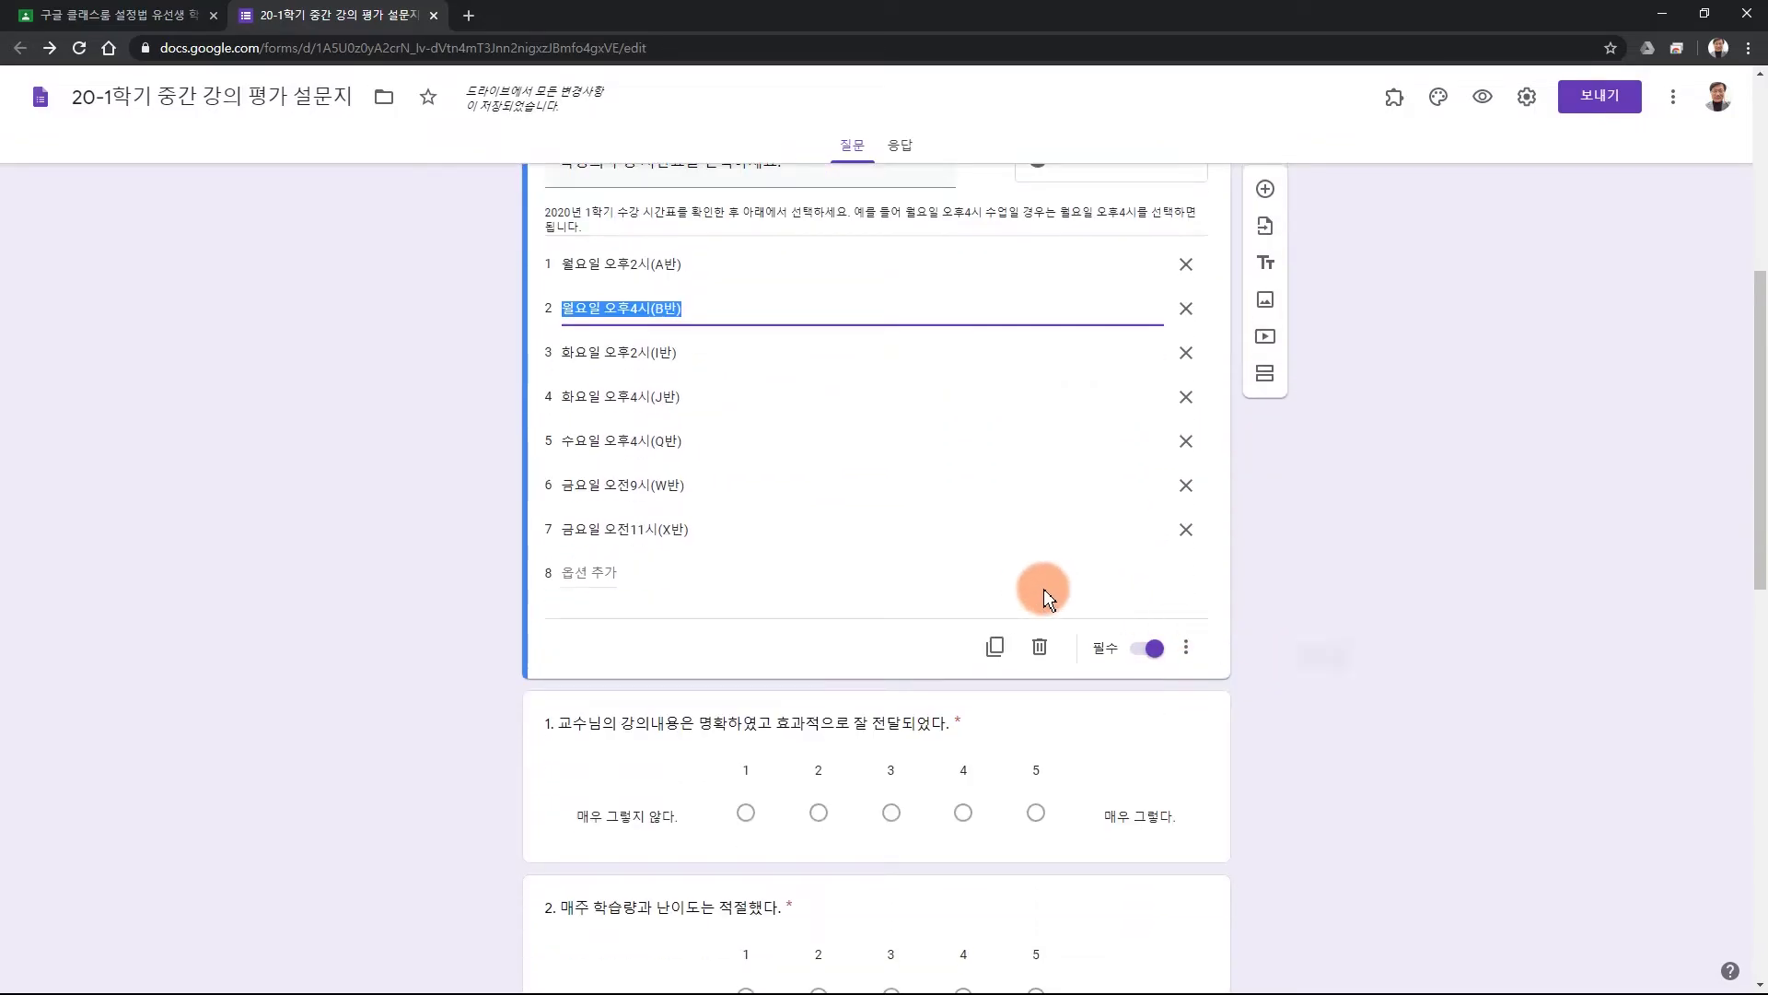
left_click(1035, 648)
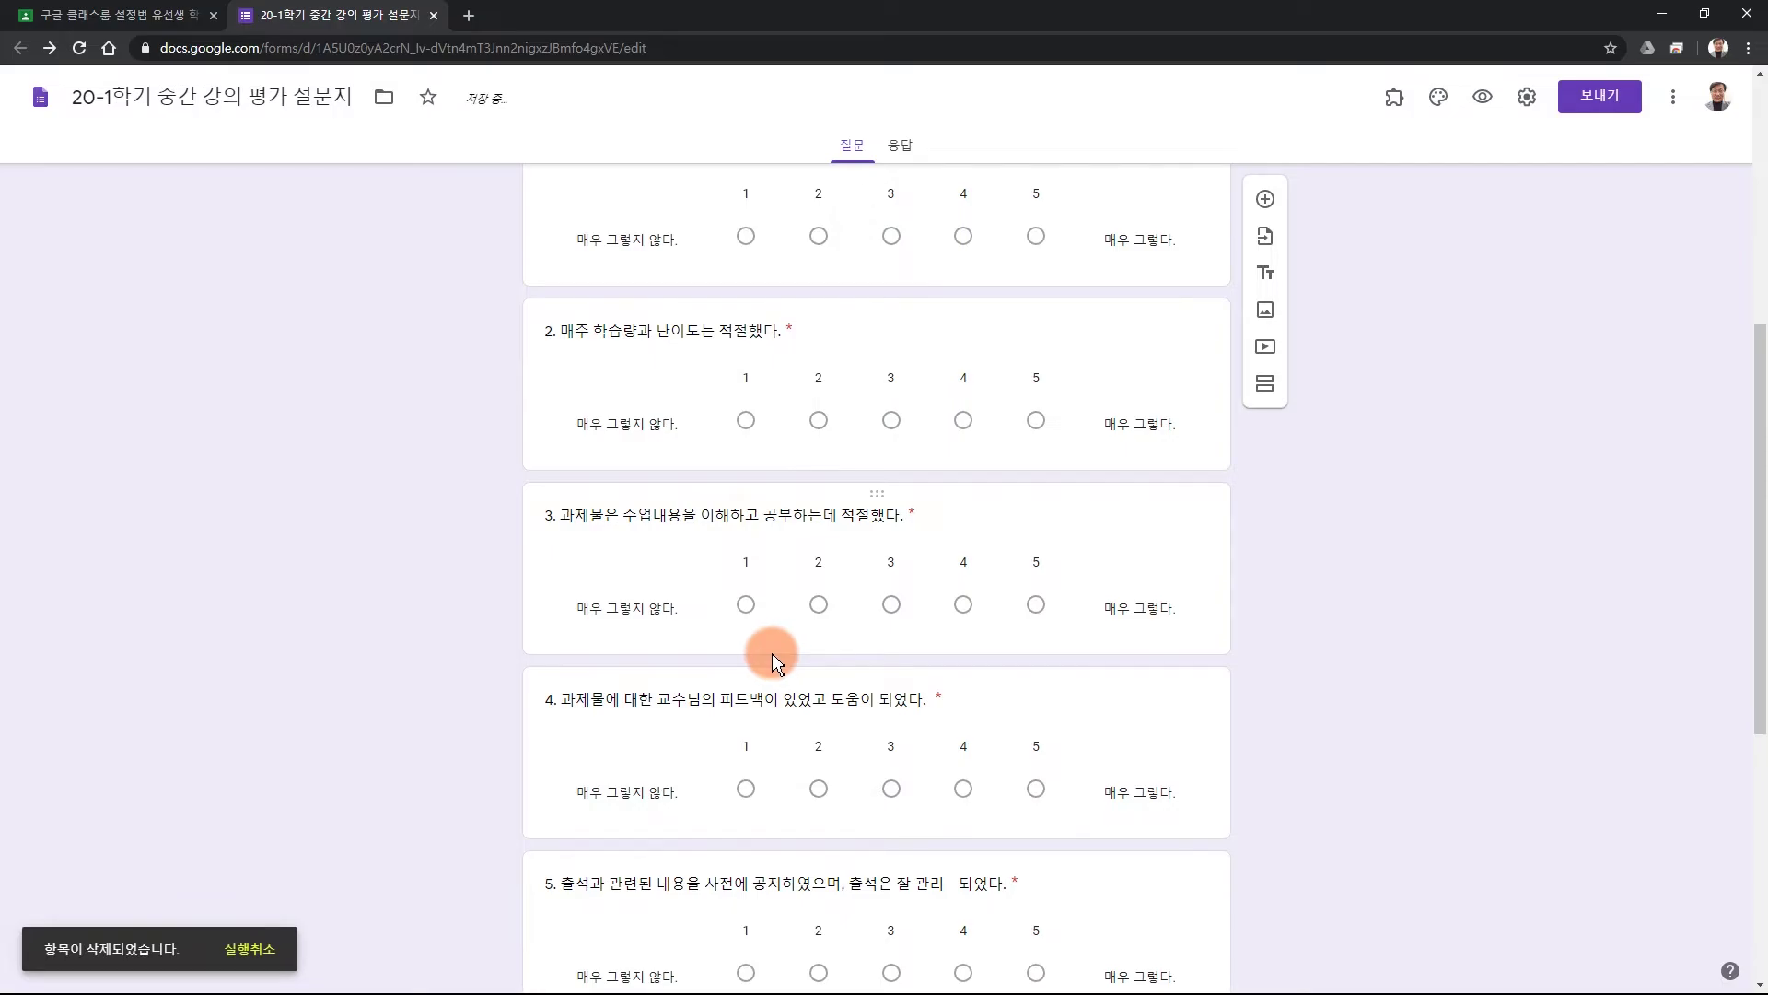
scroll(1367, 689, "down", 5)
scroll(1366, 689, "up", 4)
scroll(1355, 676, "up", 7)
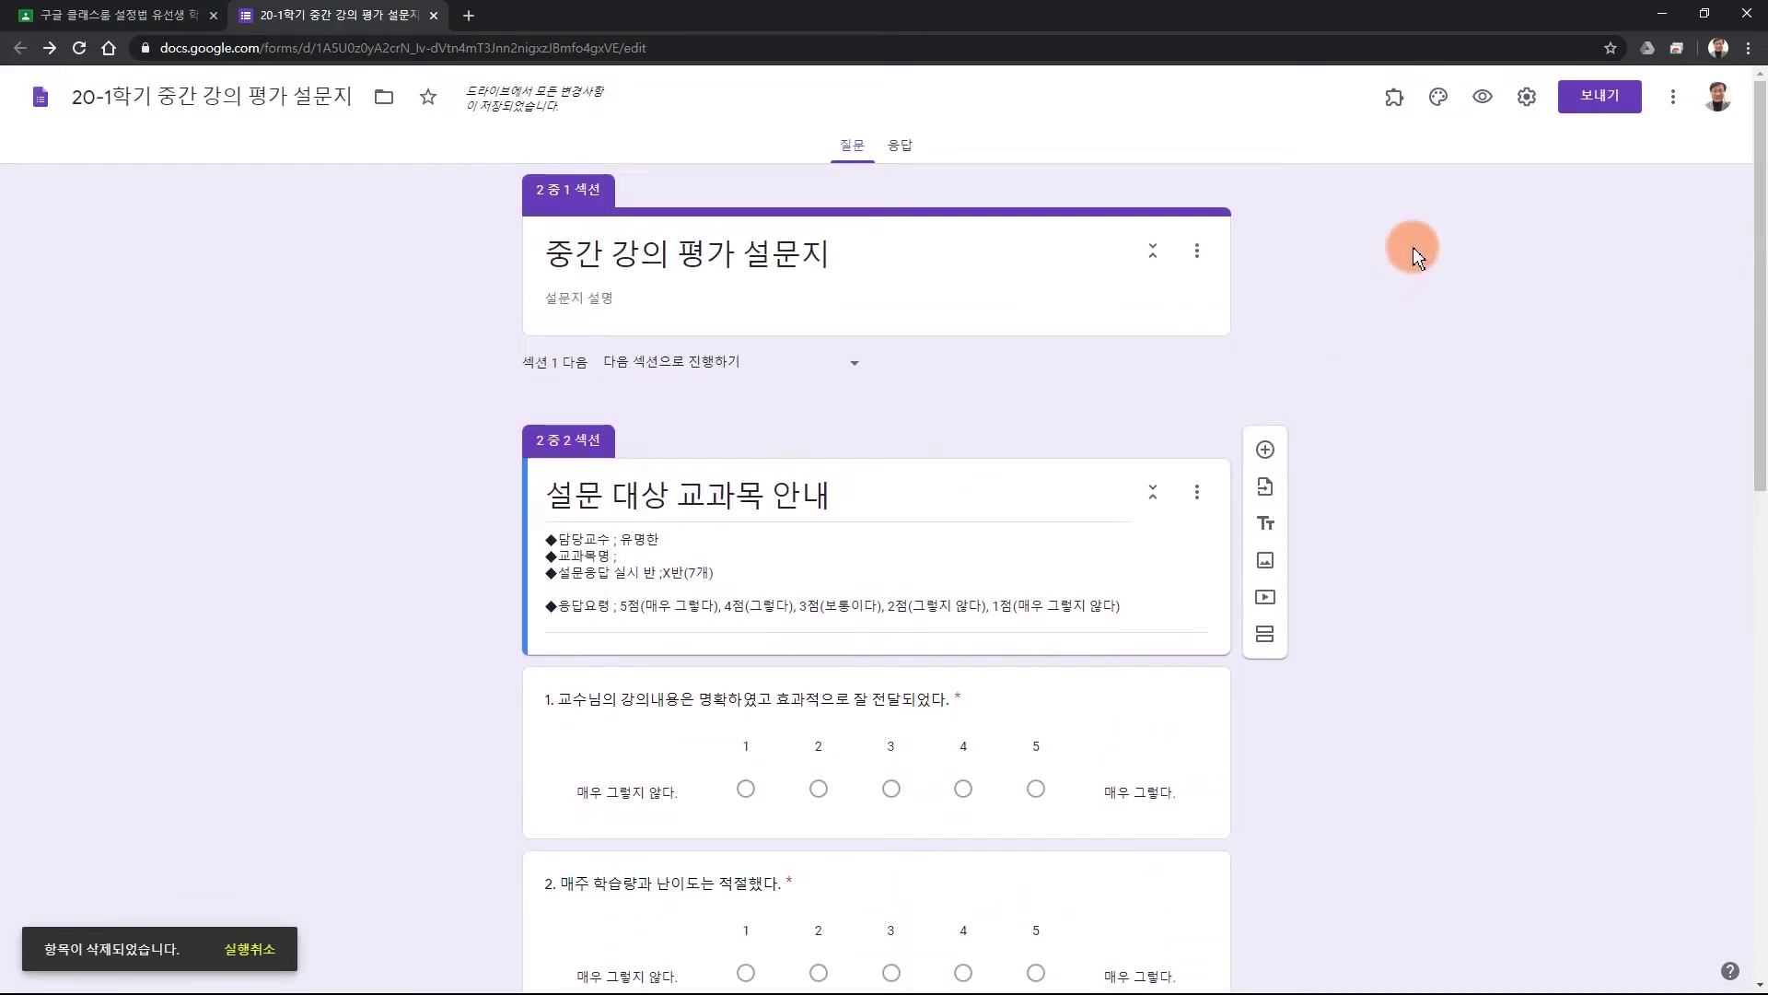
Apply the candy header image with its matching yellow theme, then bring up the form's settings.
left_click(1439, 99)
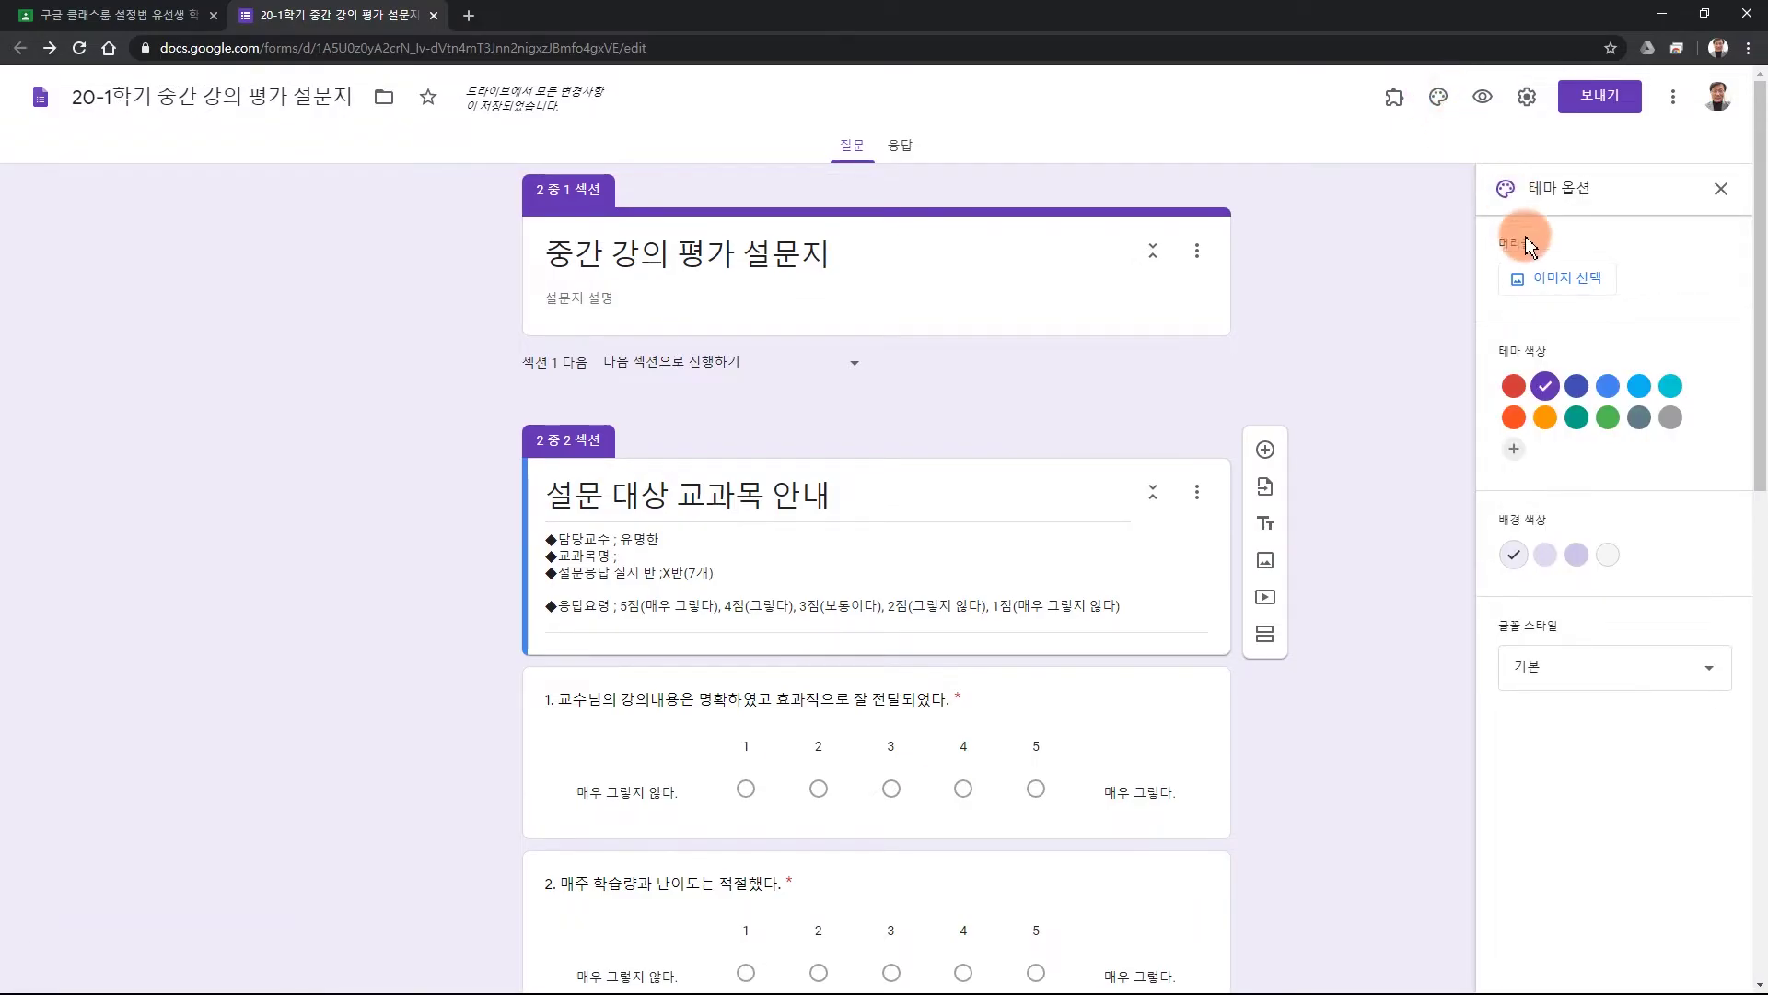
left_click(1549, 279)
left_click(889, 476)
left_click(1171, 807)
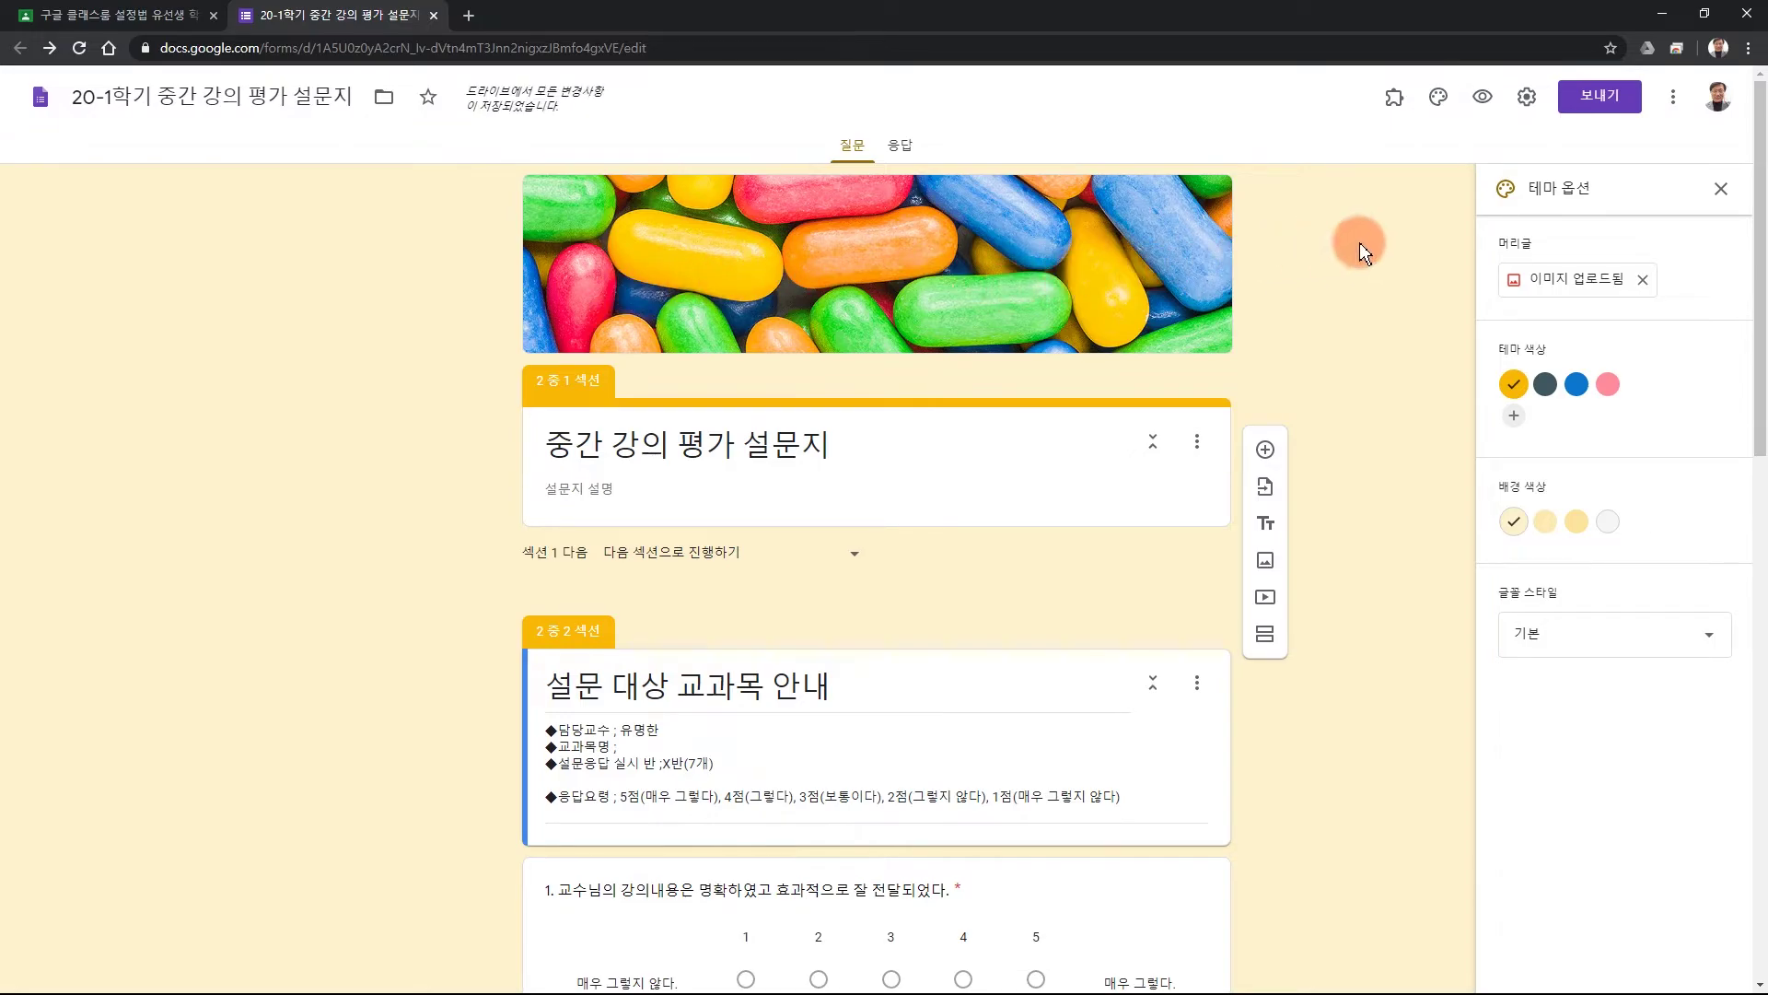
left_click(1721, 188)
left_click(1526, 99)
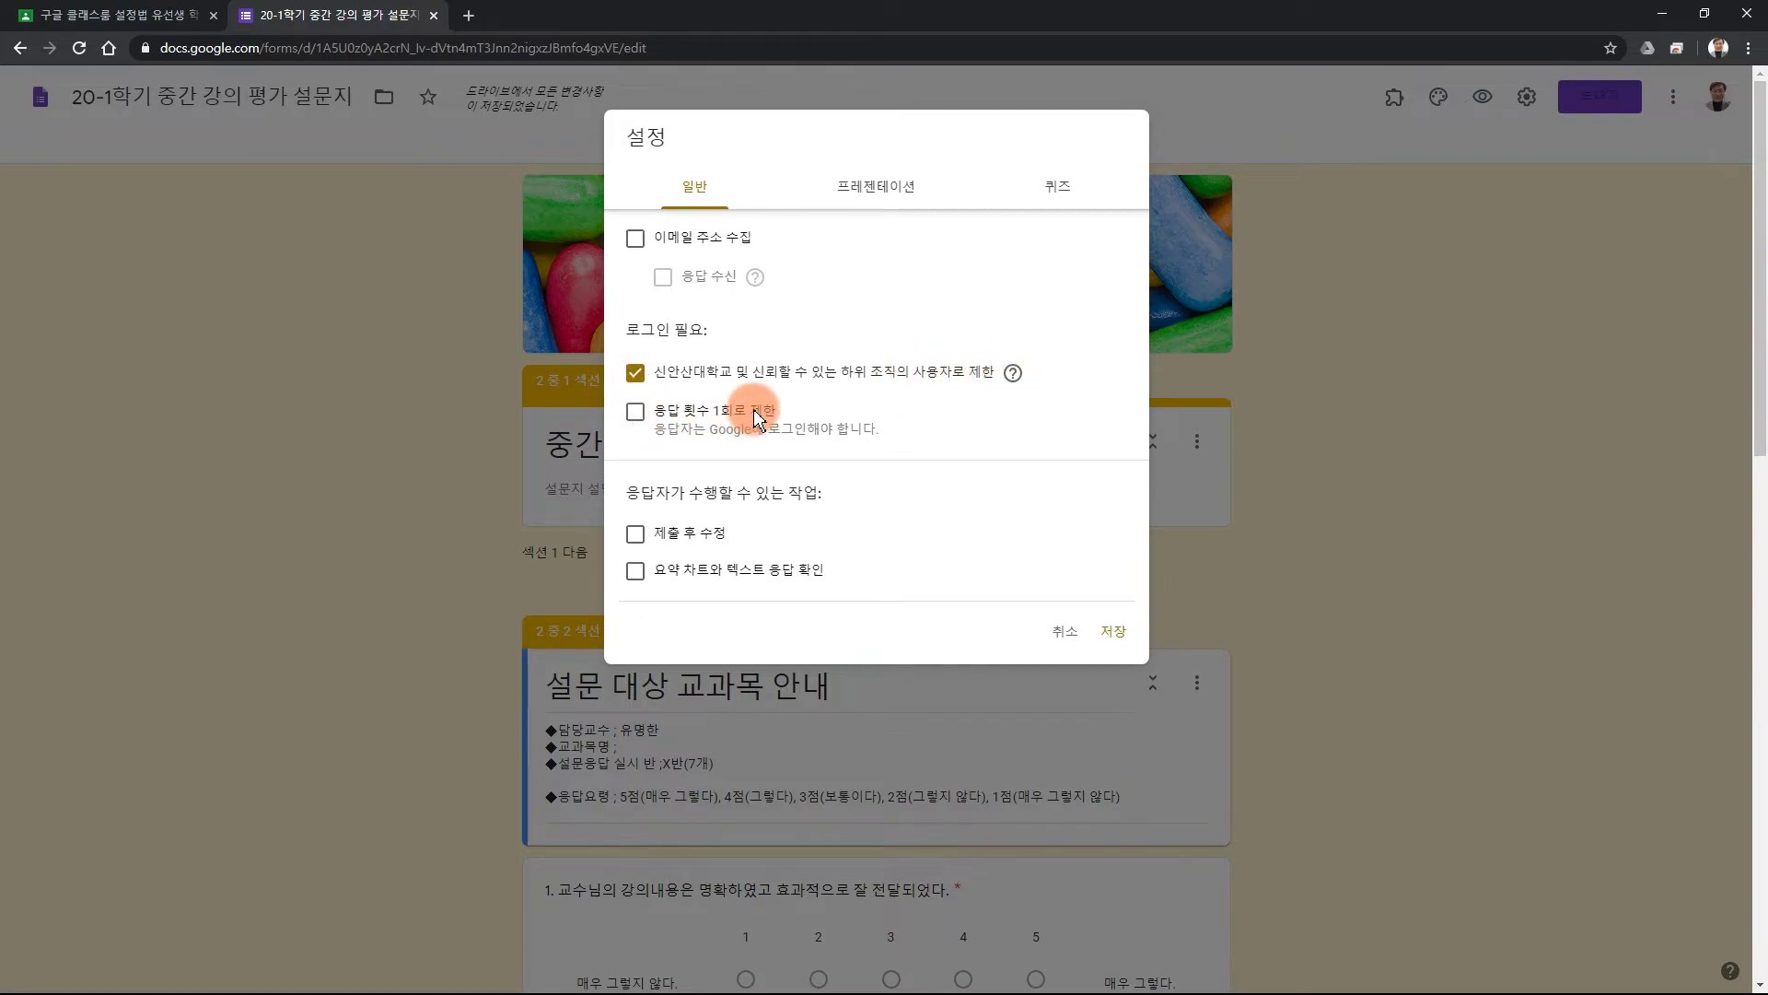
Limit respondents to one response and paste the thank-you confirmation message.
left_click(635, 411)
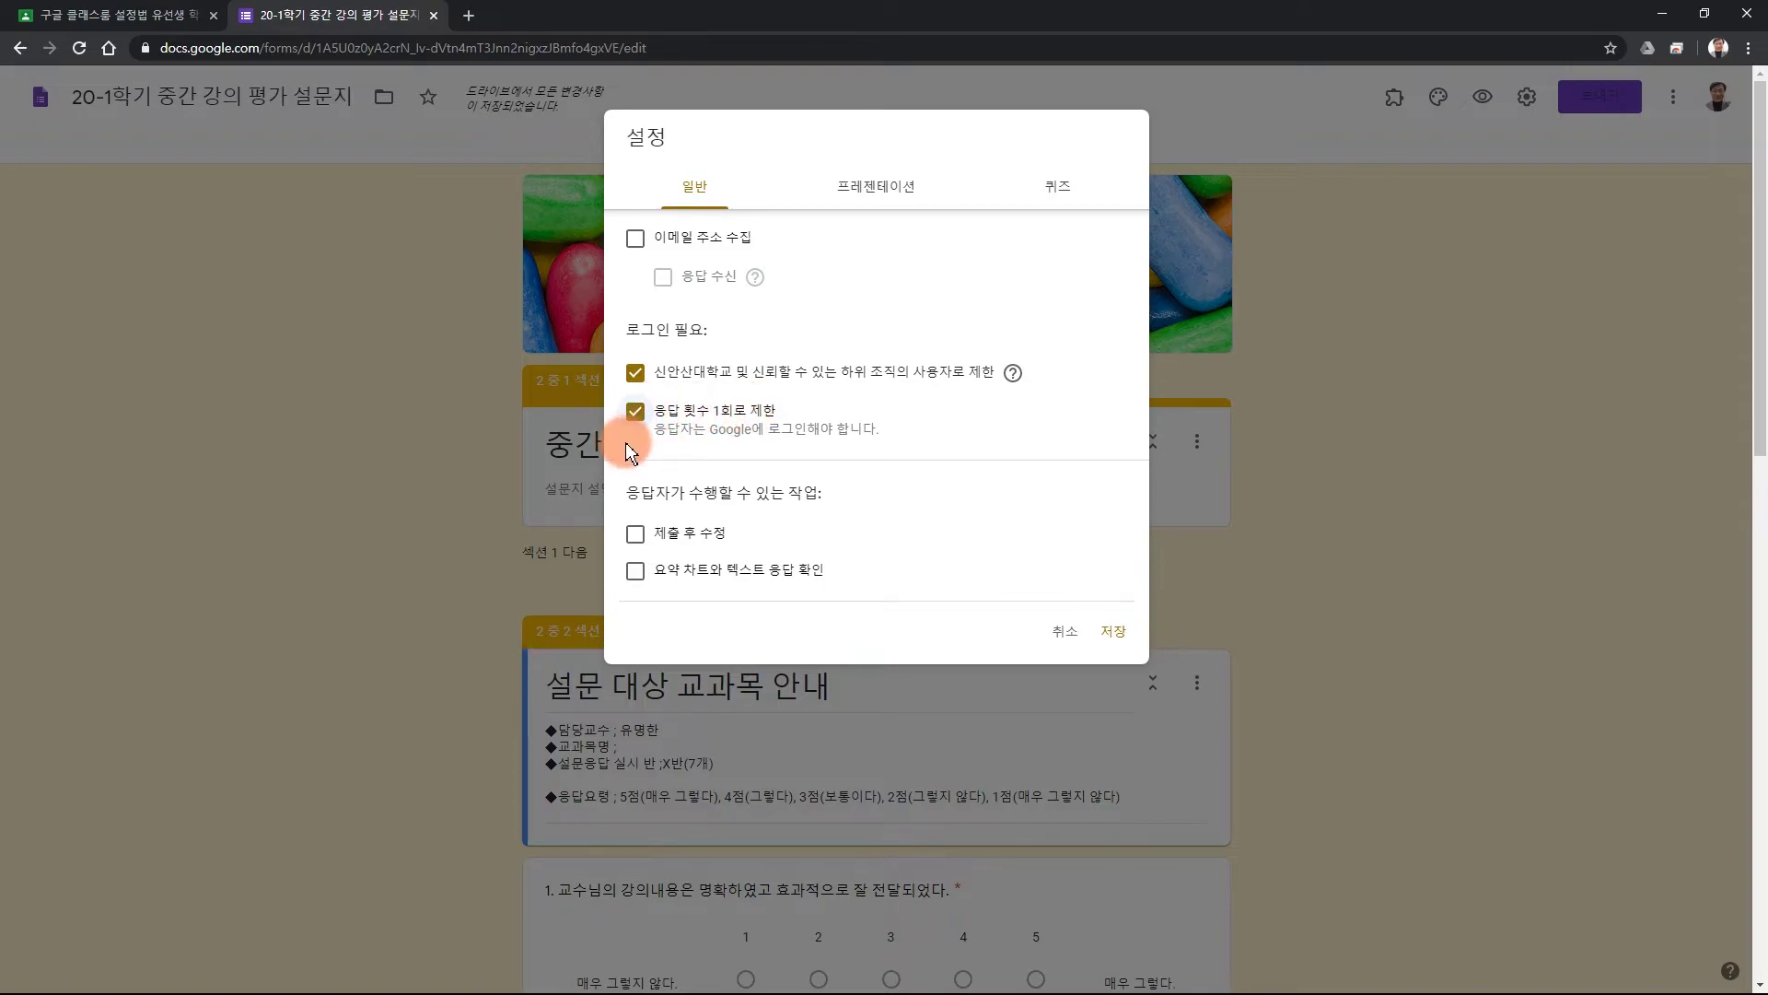
left_click(876, 187)
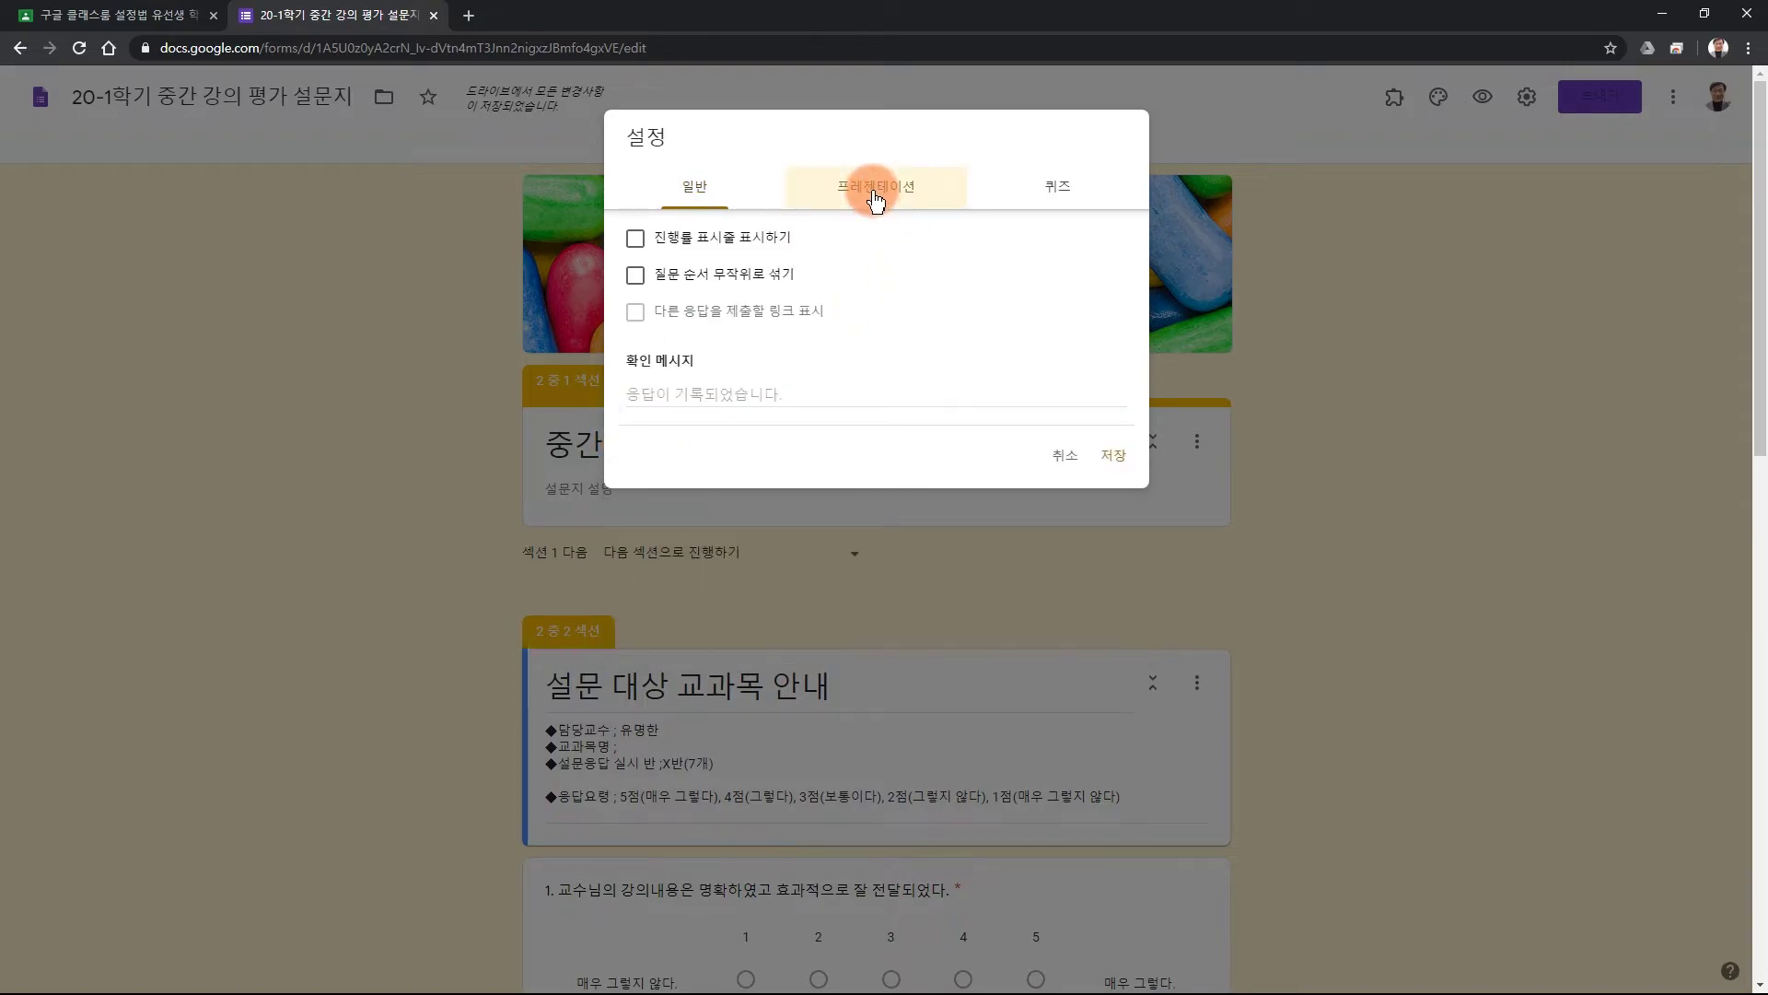
left_click(727, 387)
type("설문에 응답해 줘서 고맙습니다.")
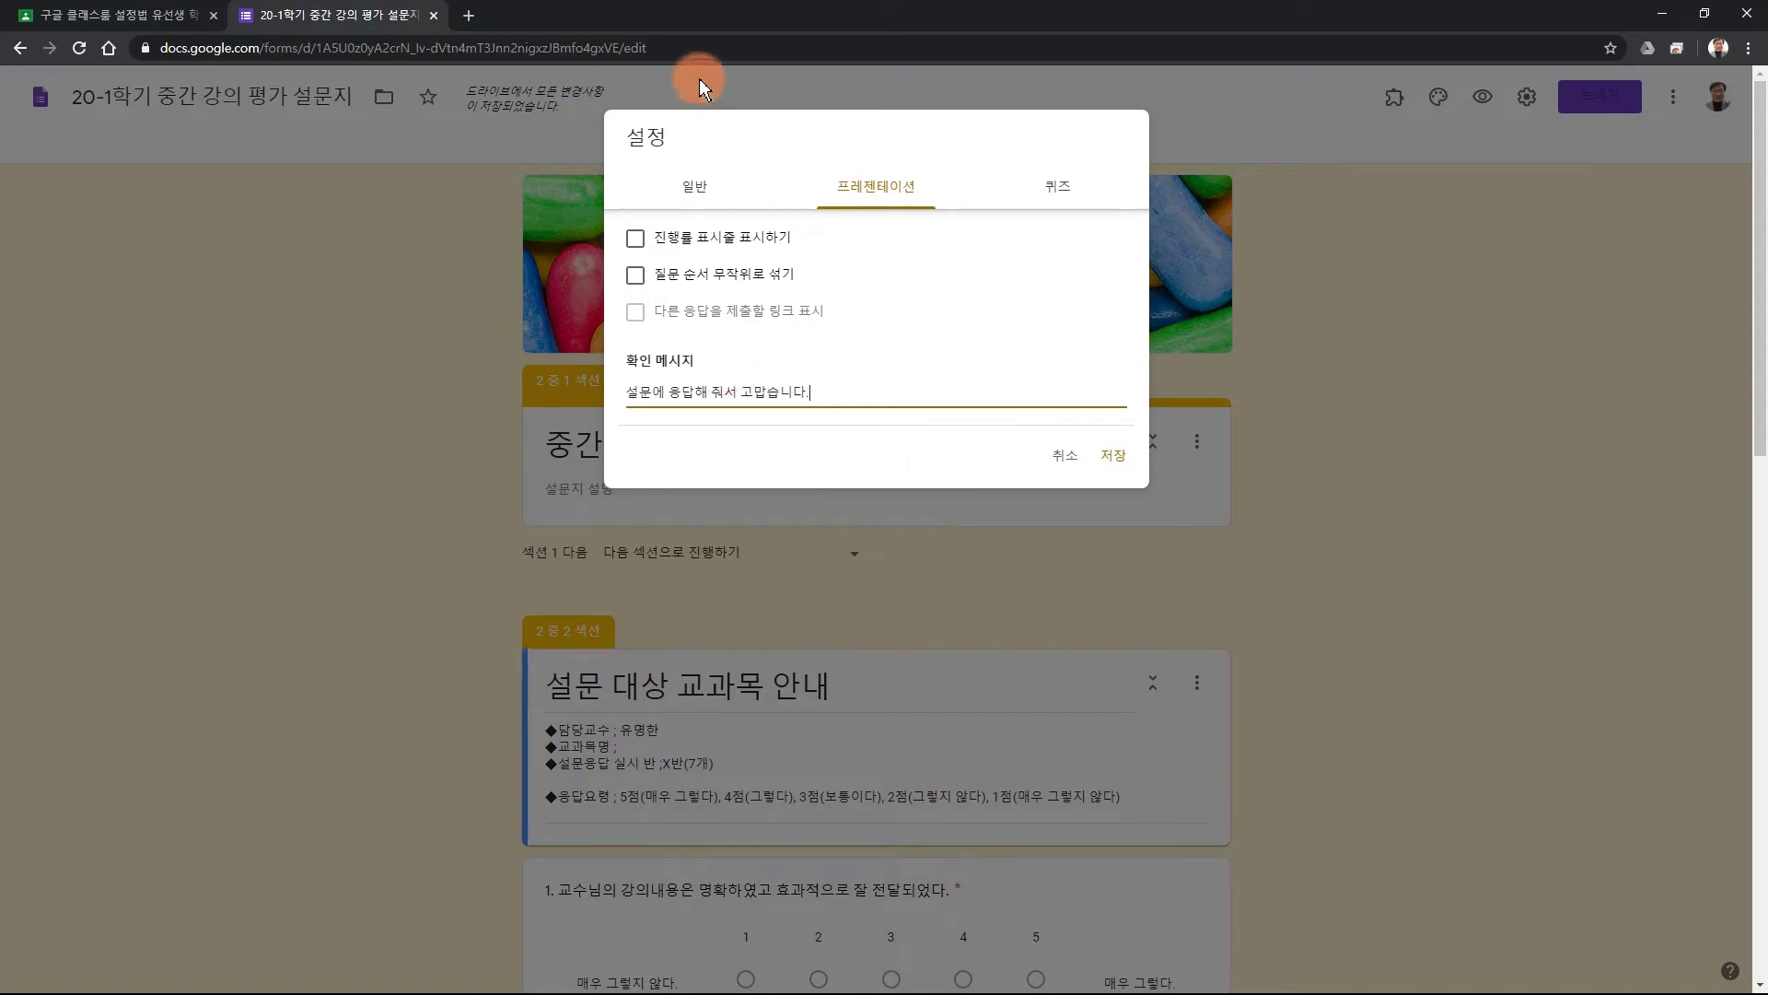
Leave quiz mode and e-mail collection off, then save the settings.
left_click(1058, 190)
left_click(875, 364)
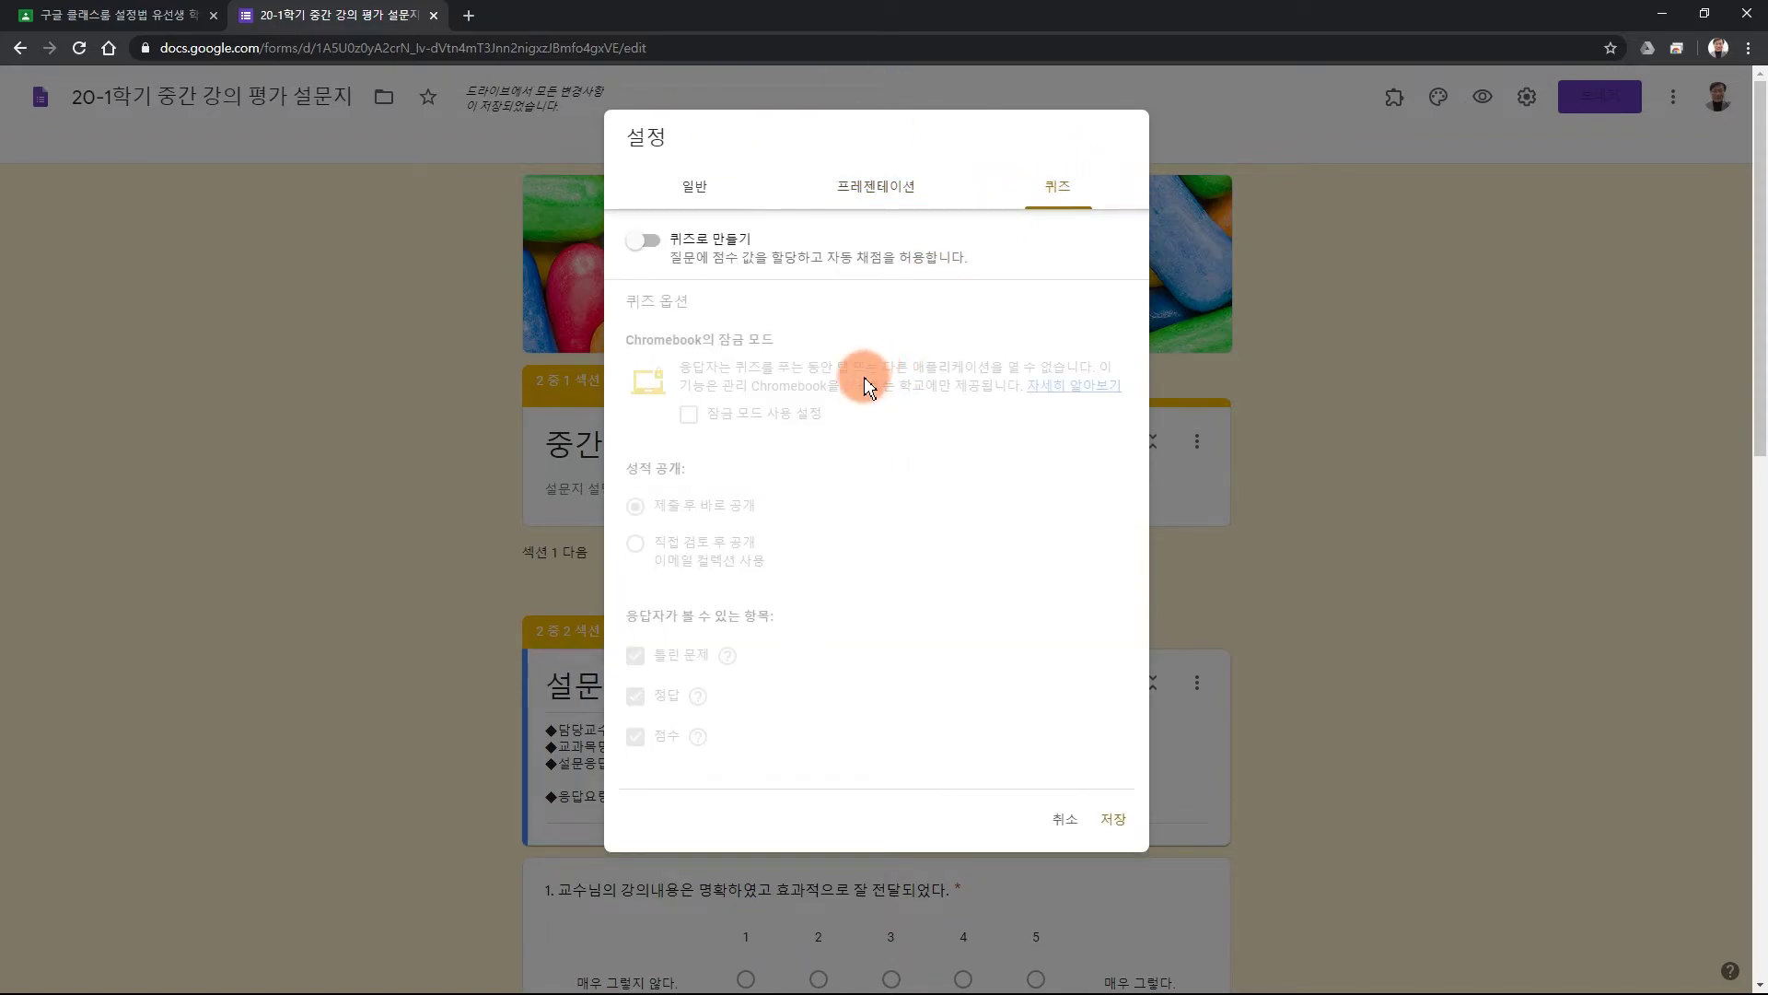
left_click(648, 243)
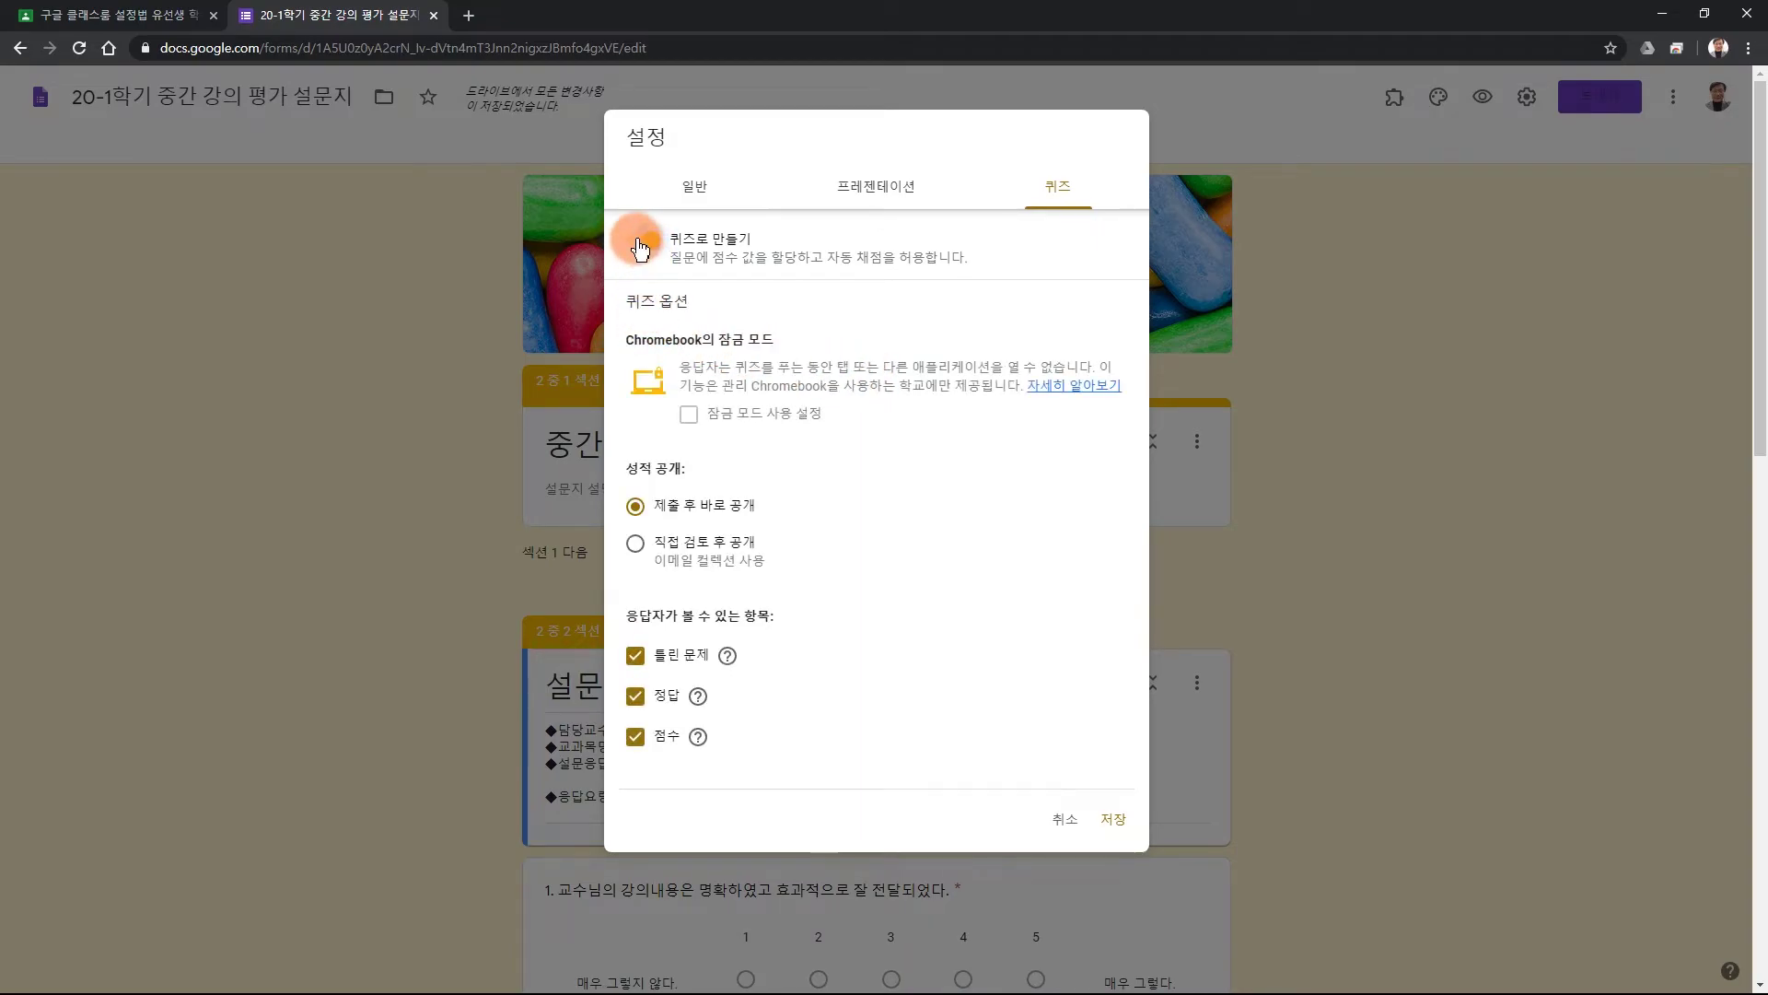
left_click(640, 245)
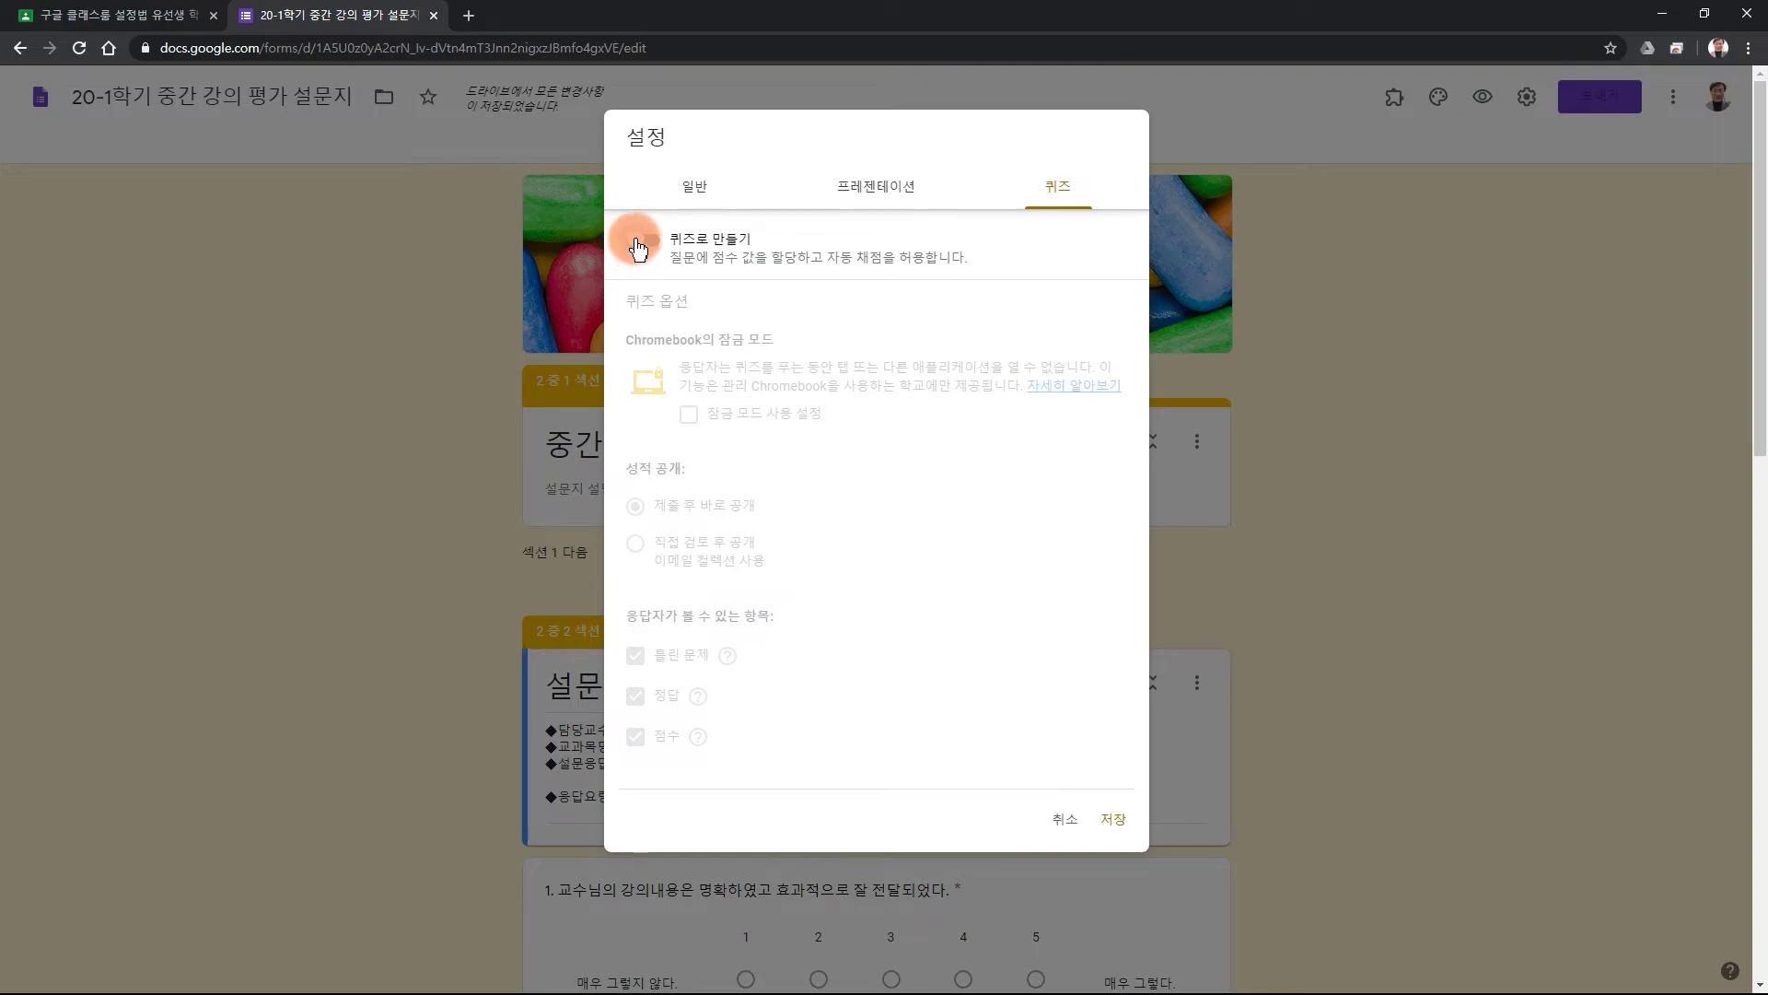
left_click(693, 185)
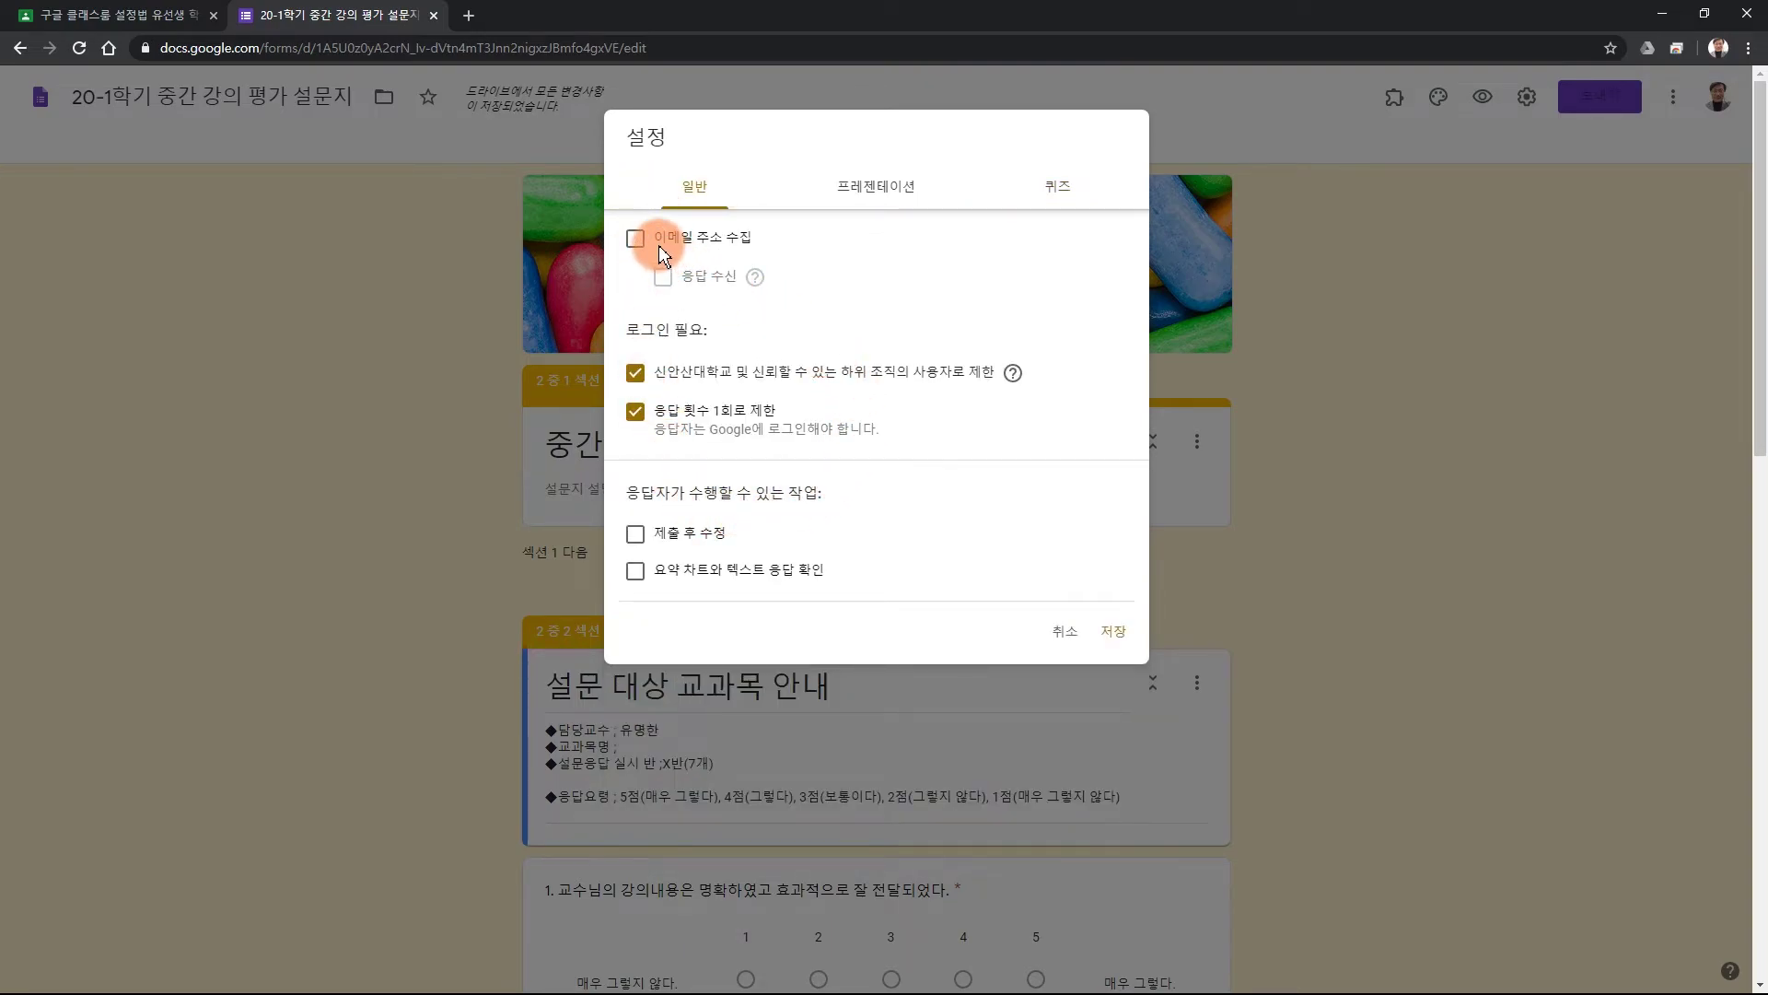
left_click(635, 239)
left_click(634, 241)
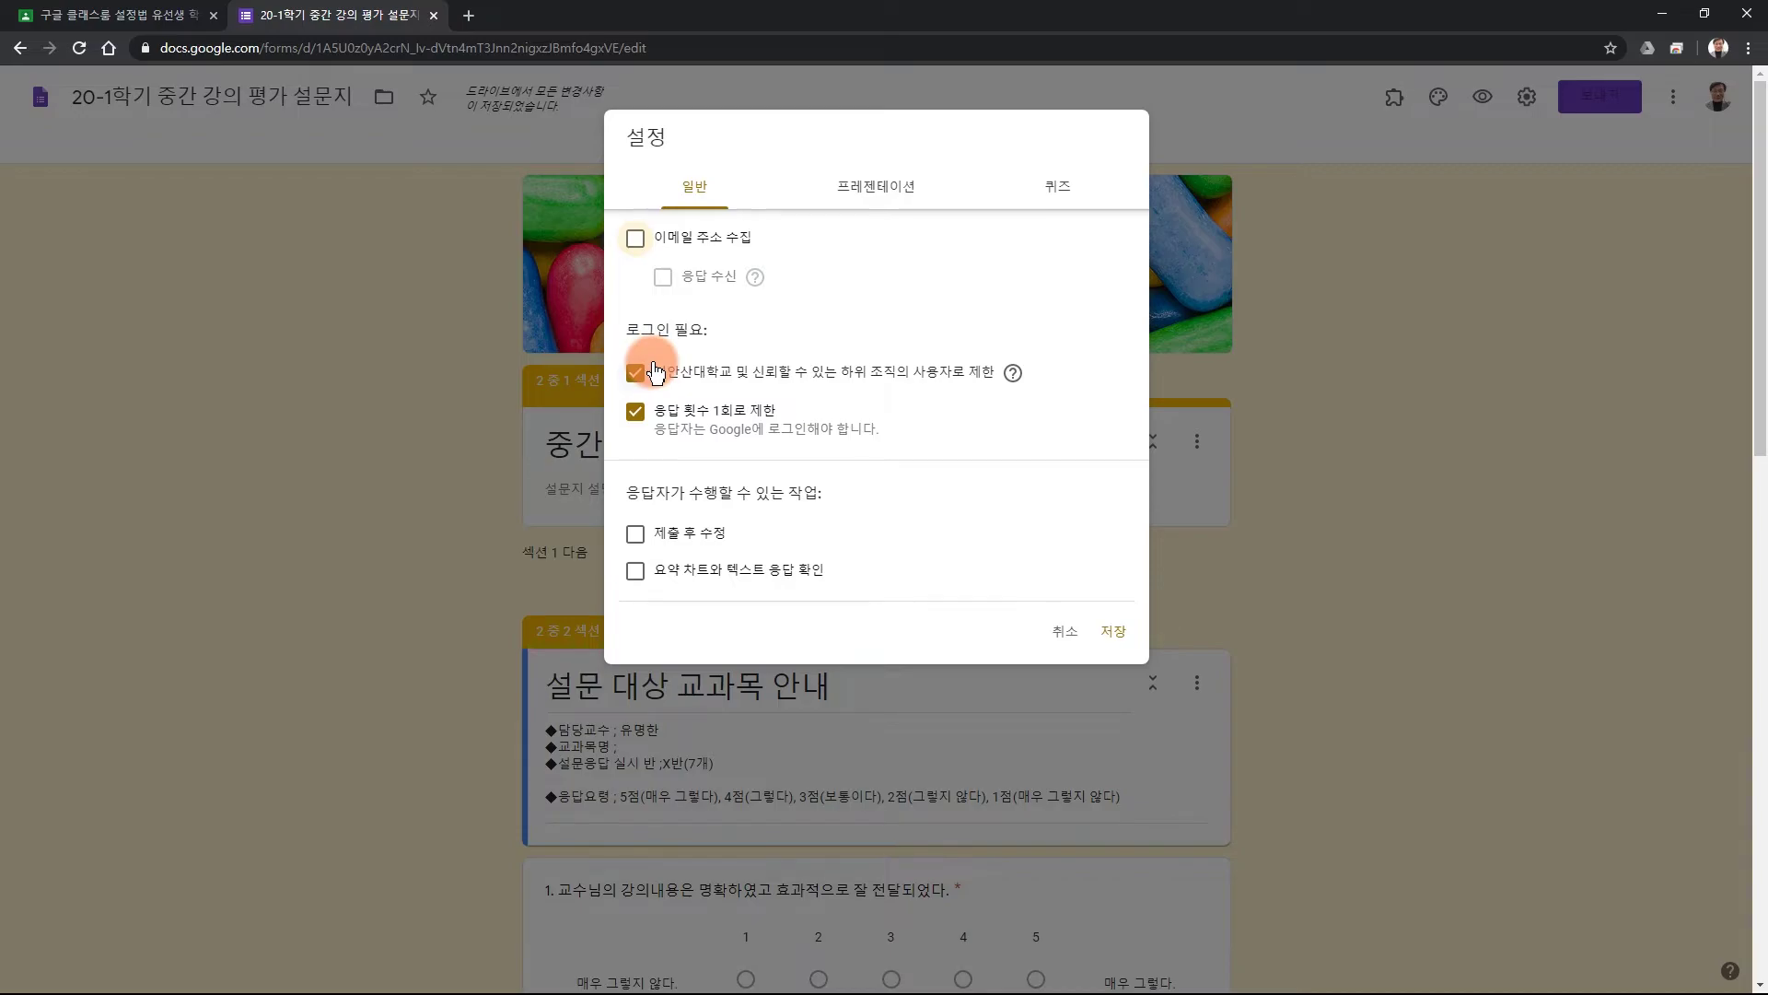
left_click(1105, 619)
Review the form down to question 8 and close the Forms tab to return to Classroom.
scroll(1468, 601, "down", 3)
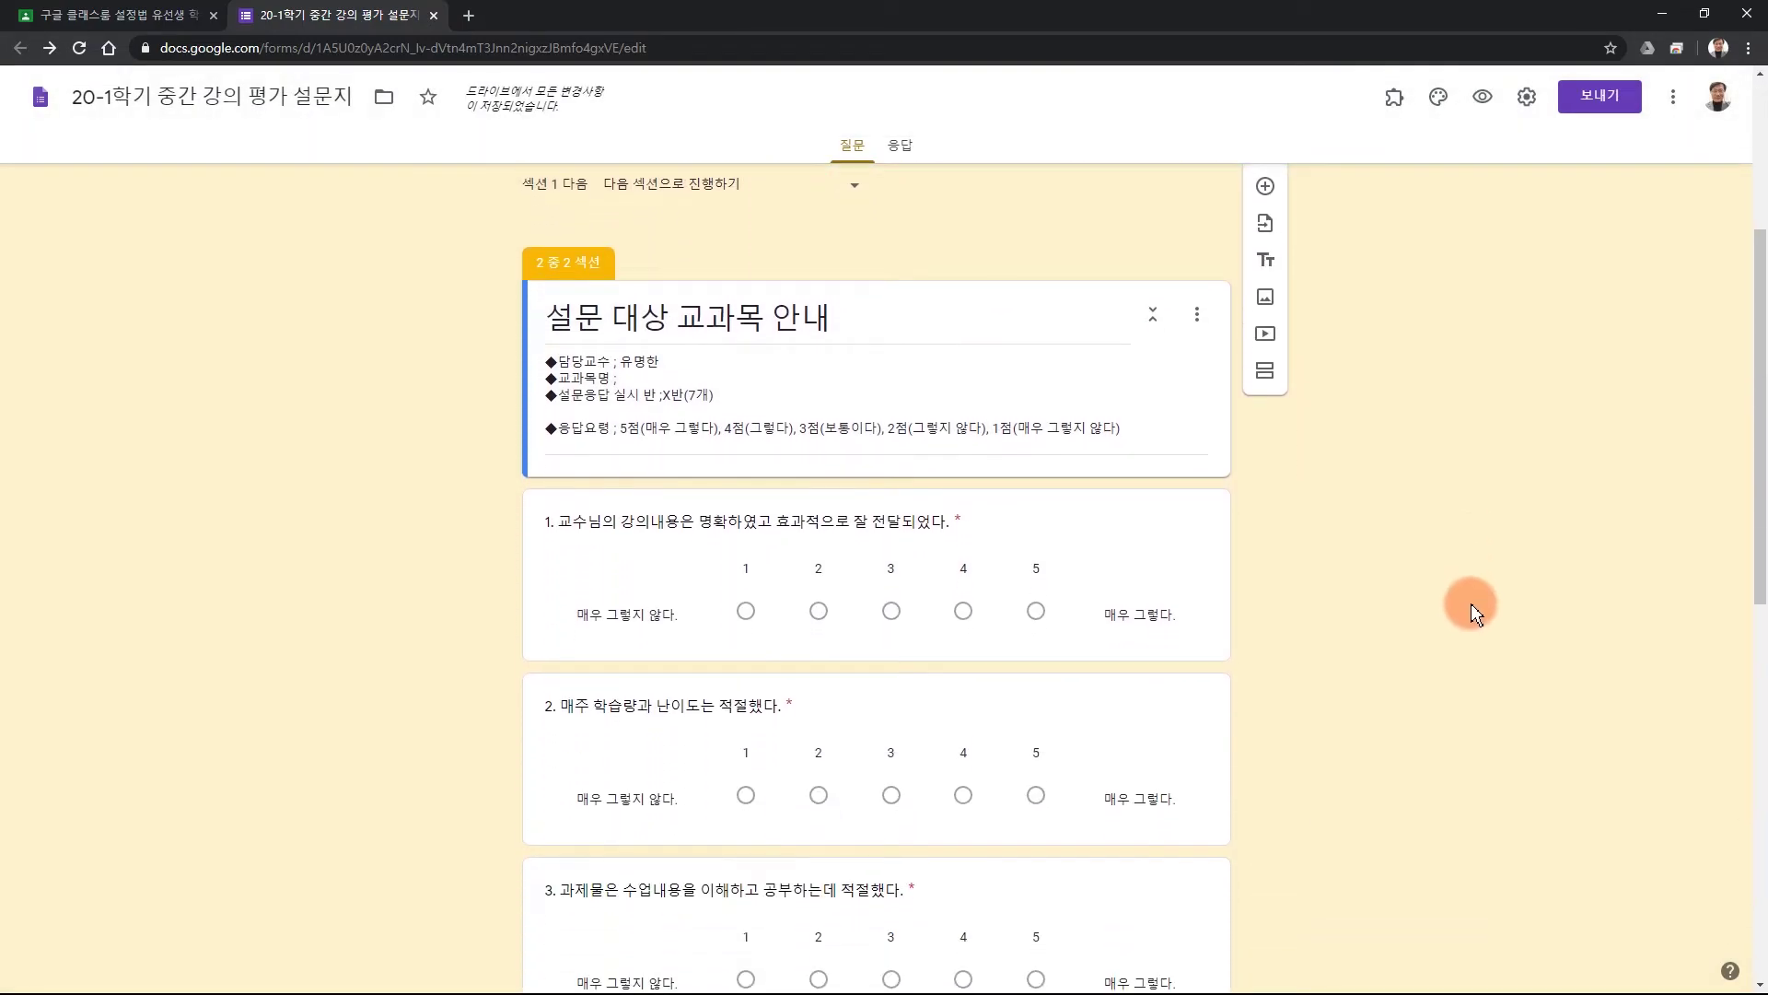
scroll(1468, 601, "down", 10)
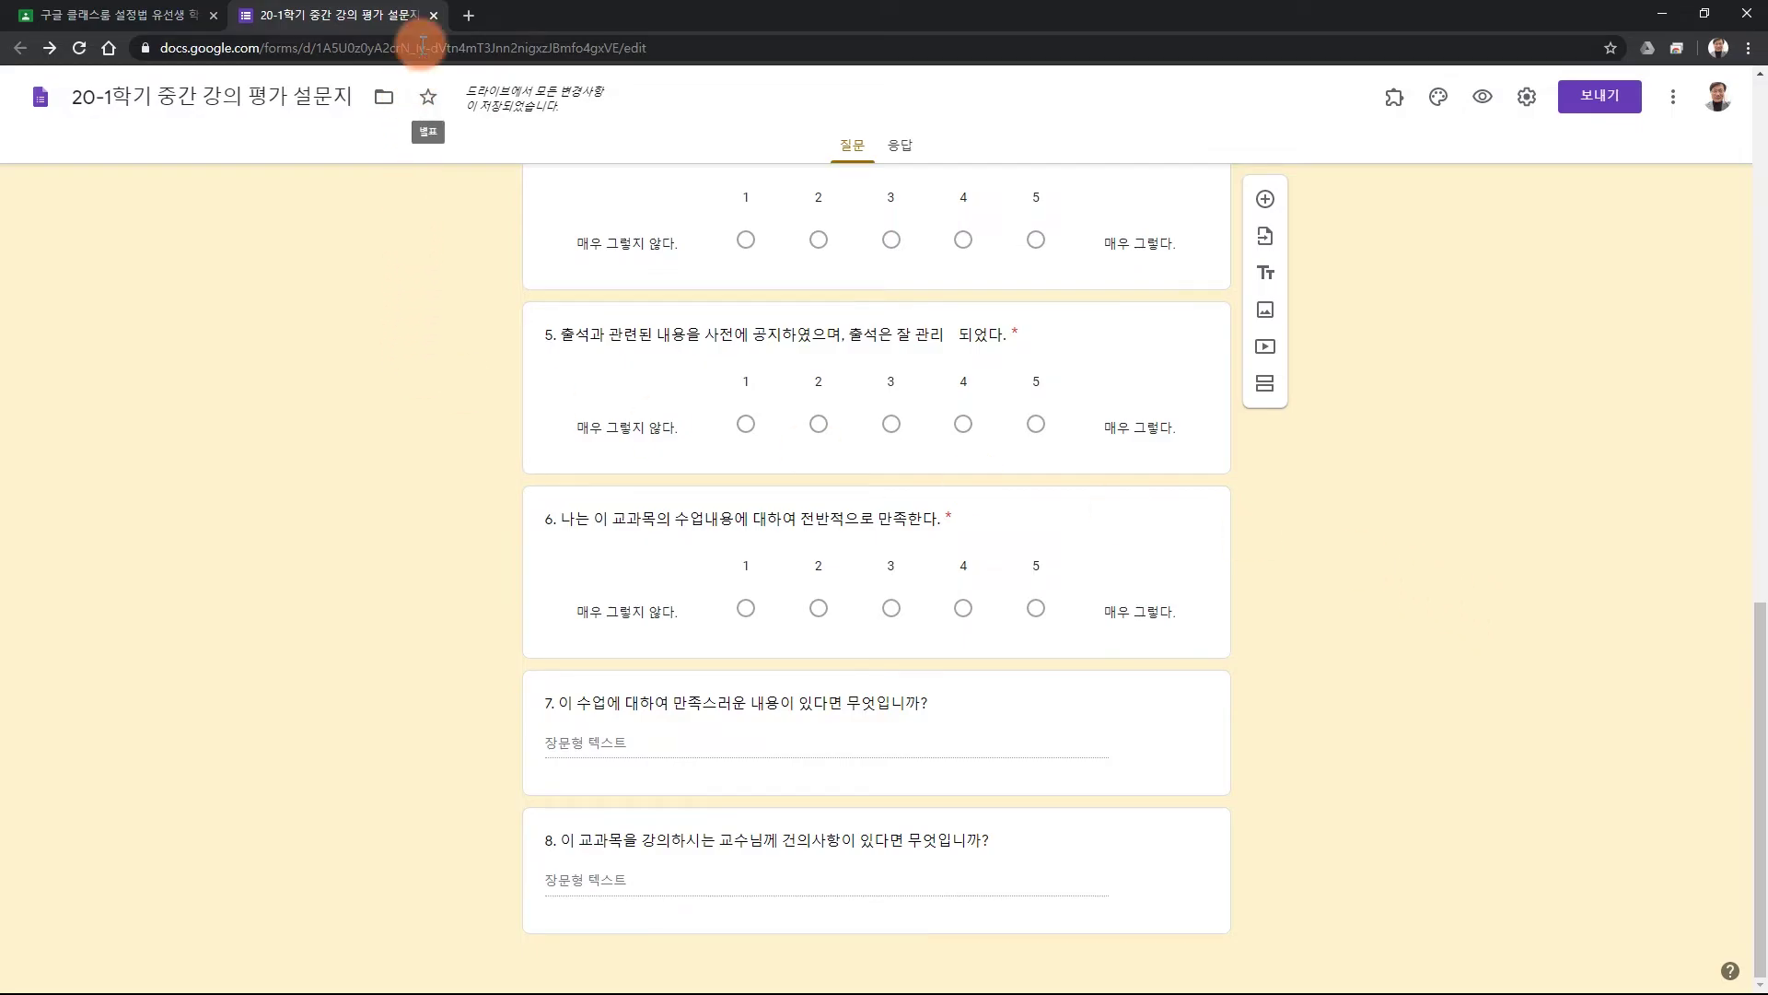
left_click(434, 16)
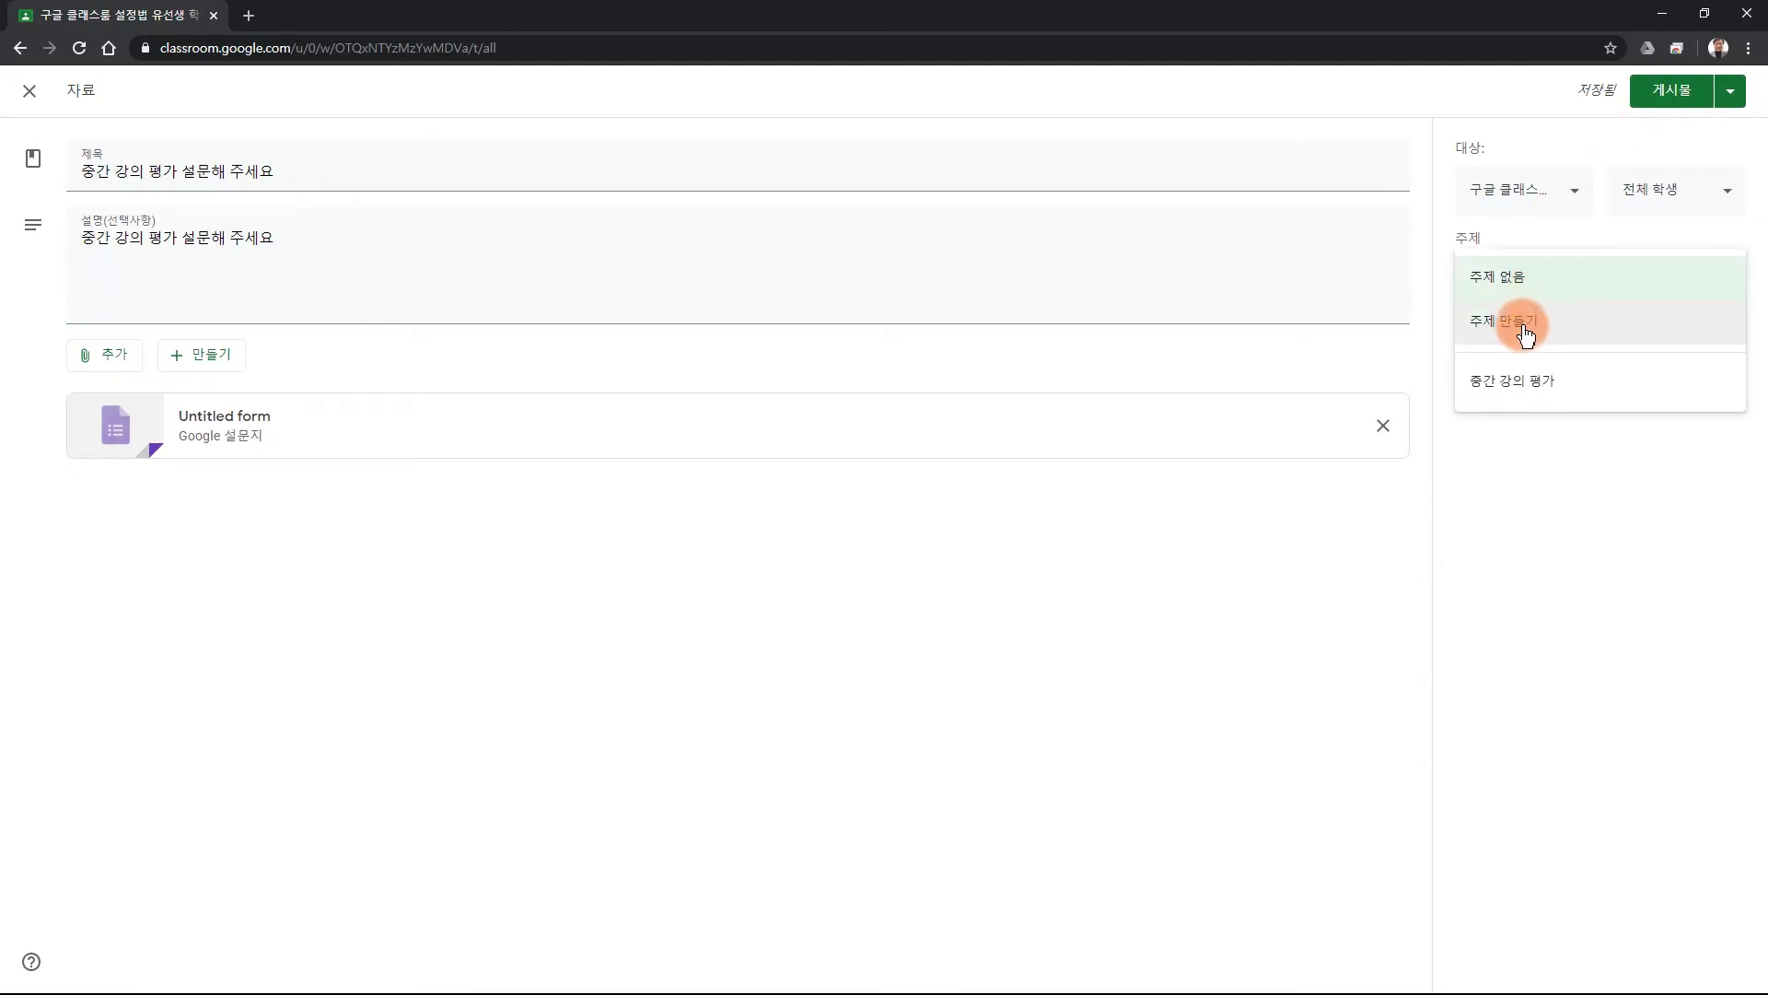
Post the material under topic 중간 강의 평가, then open its attached survey and advance to the next page.
left_click(1522, 392)
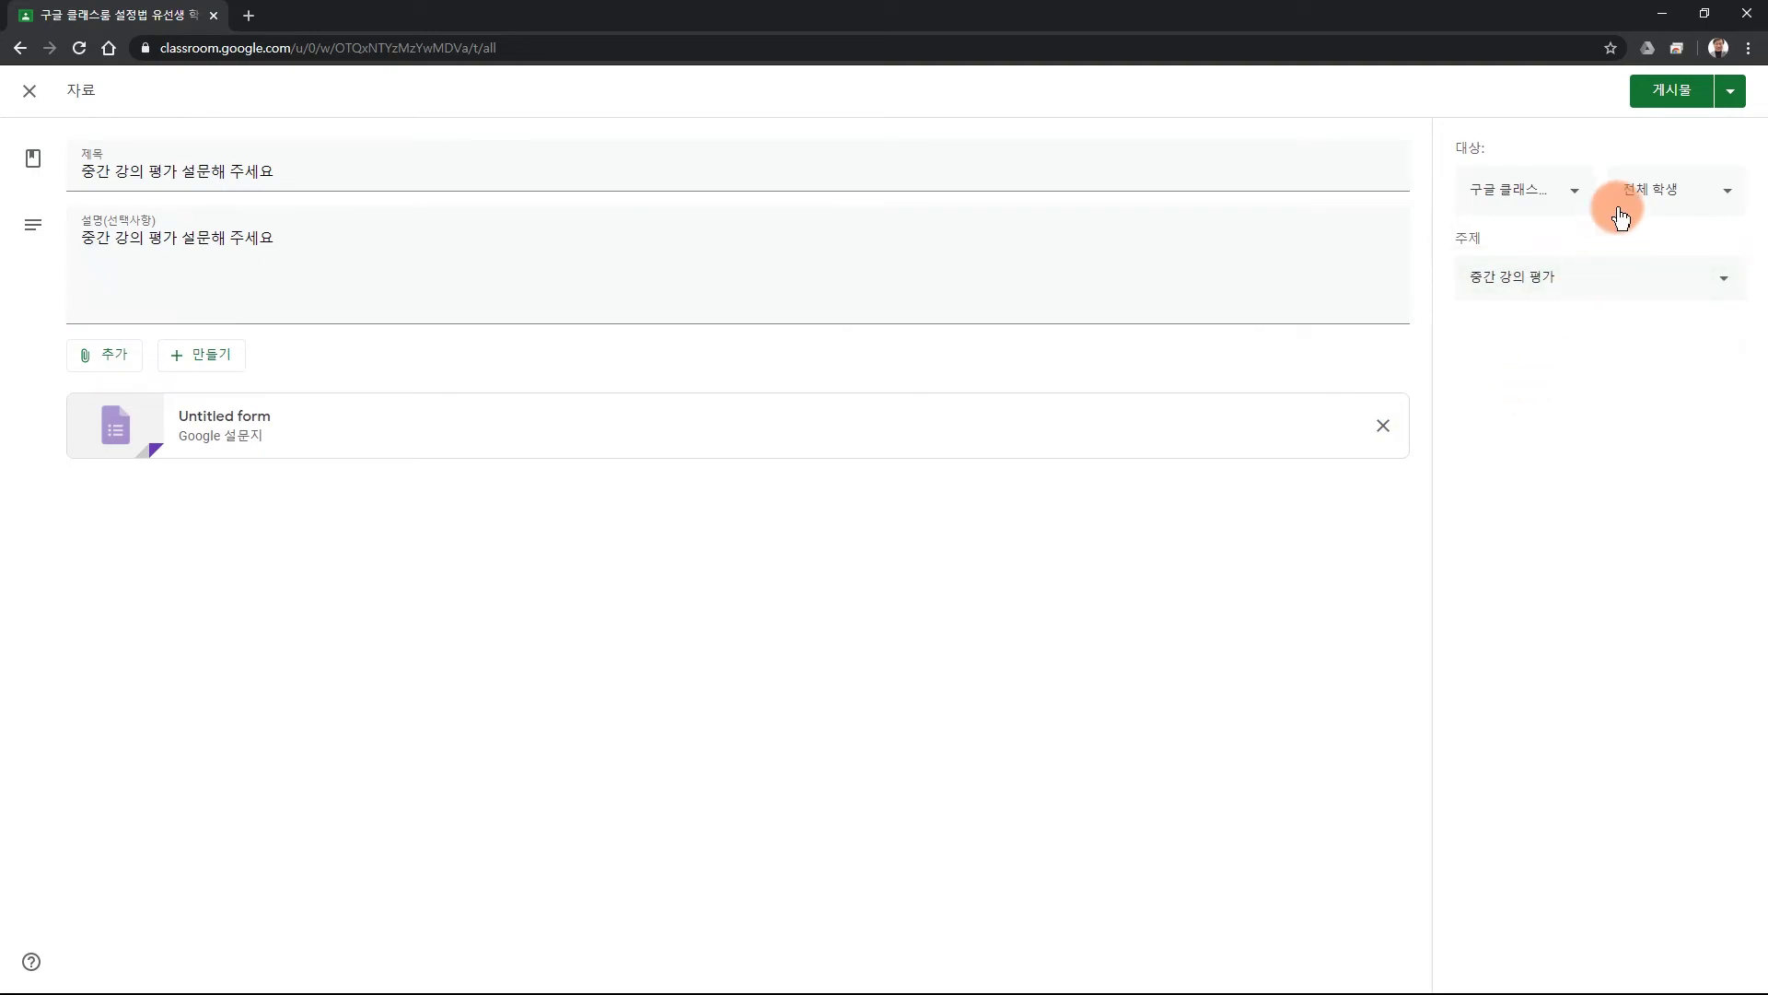
left_click(1634, 90)
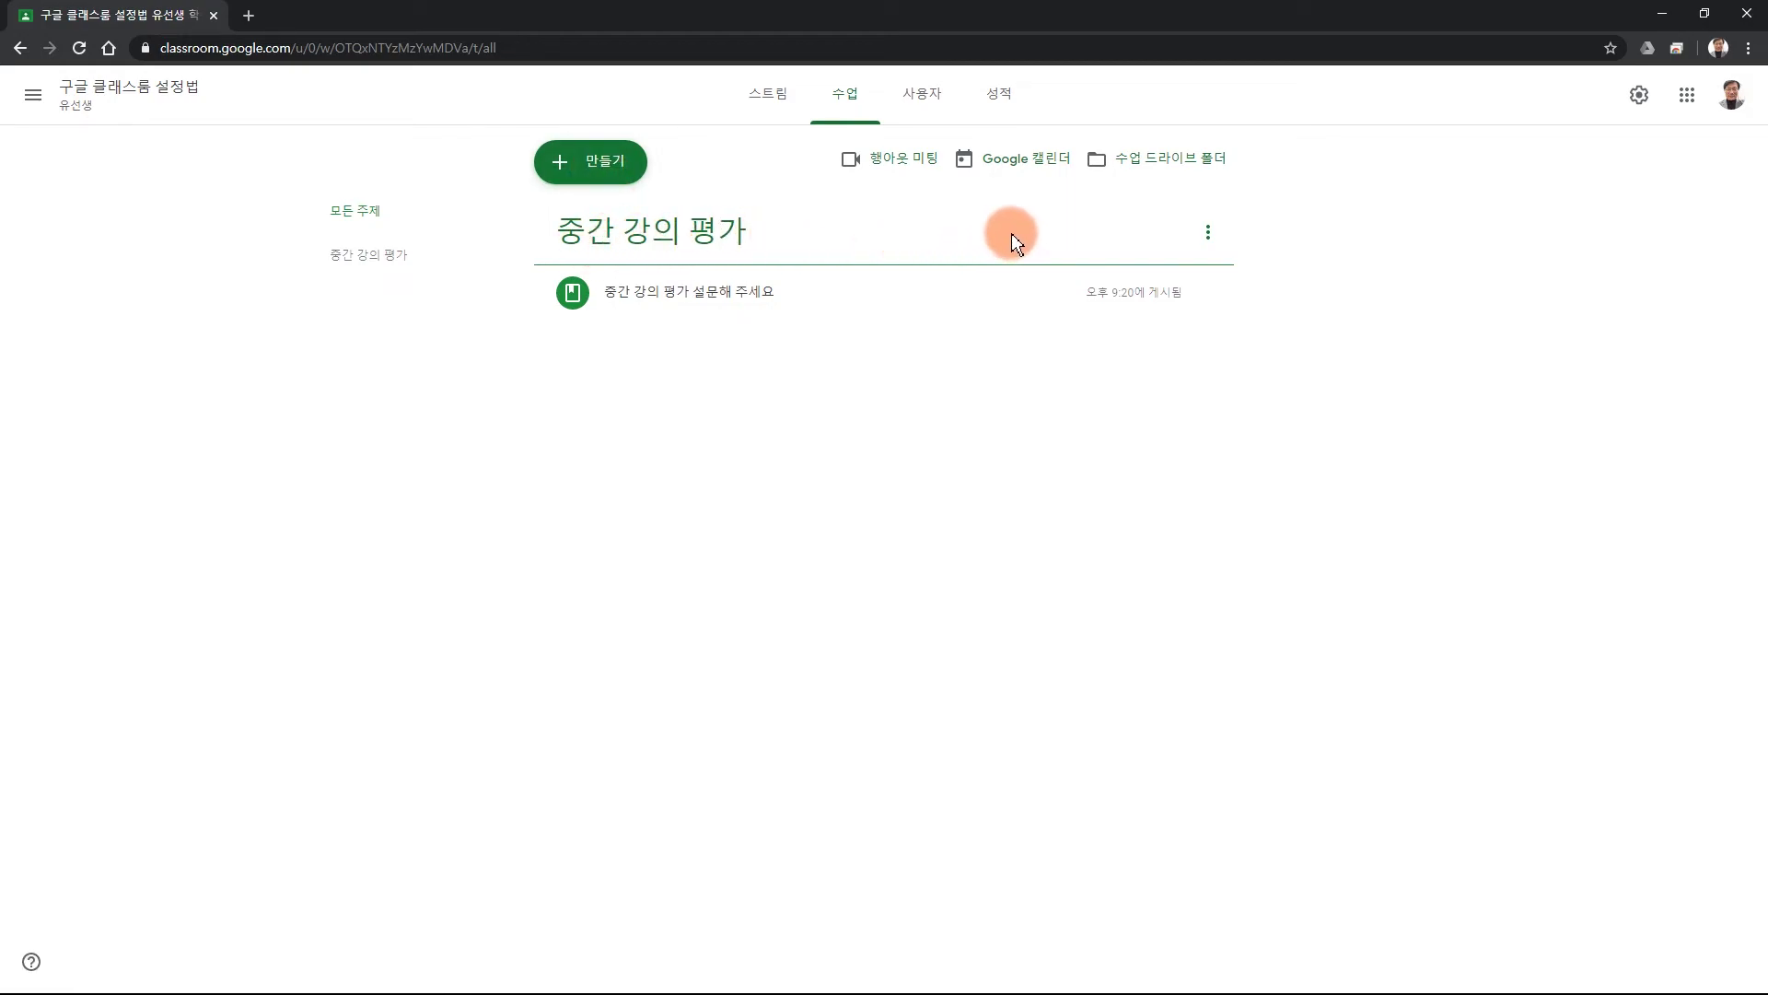
left_click(668, 304)
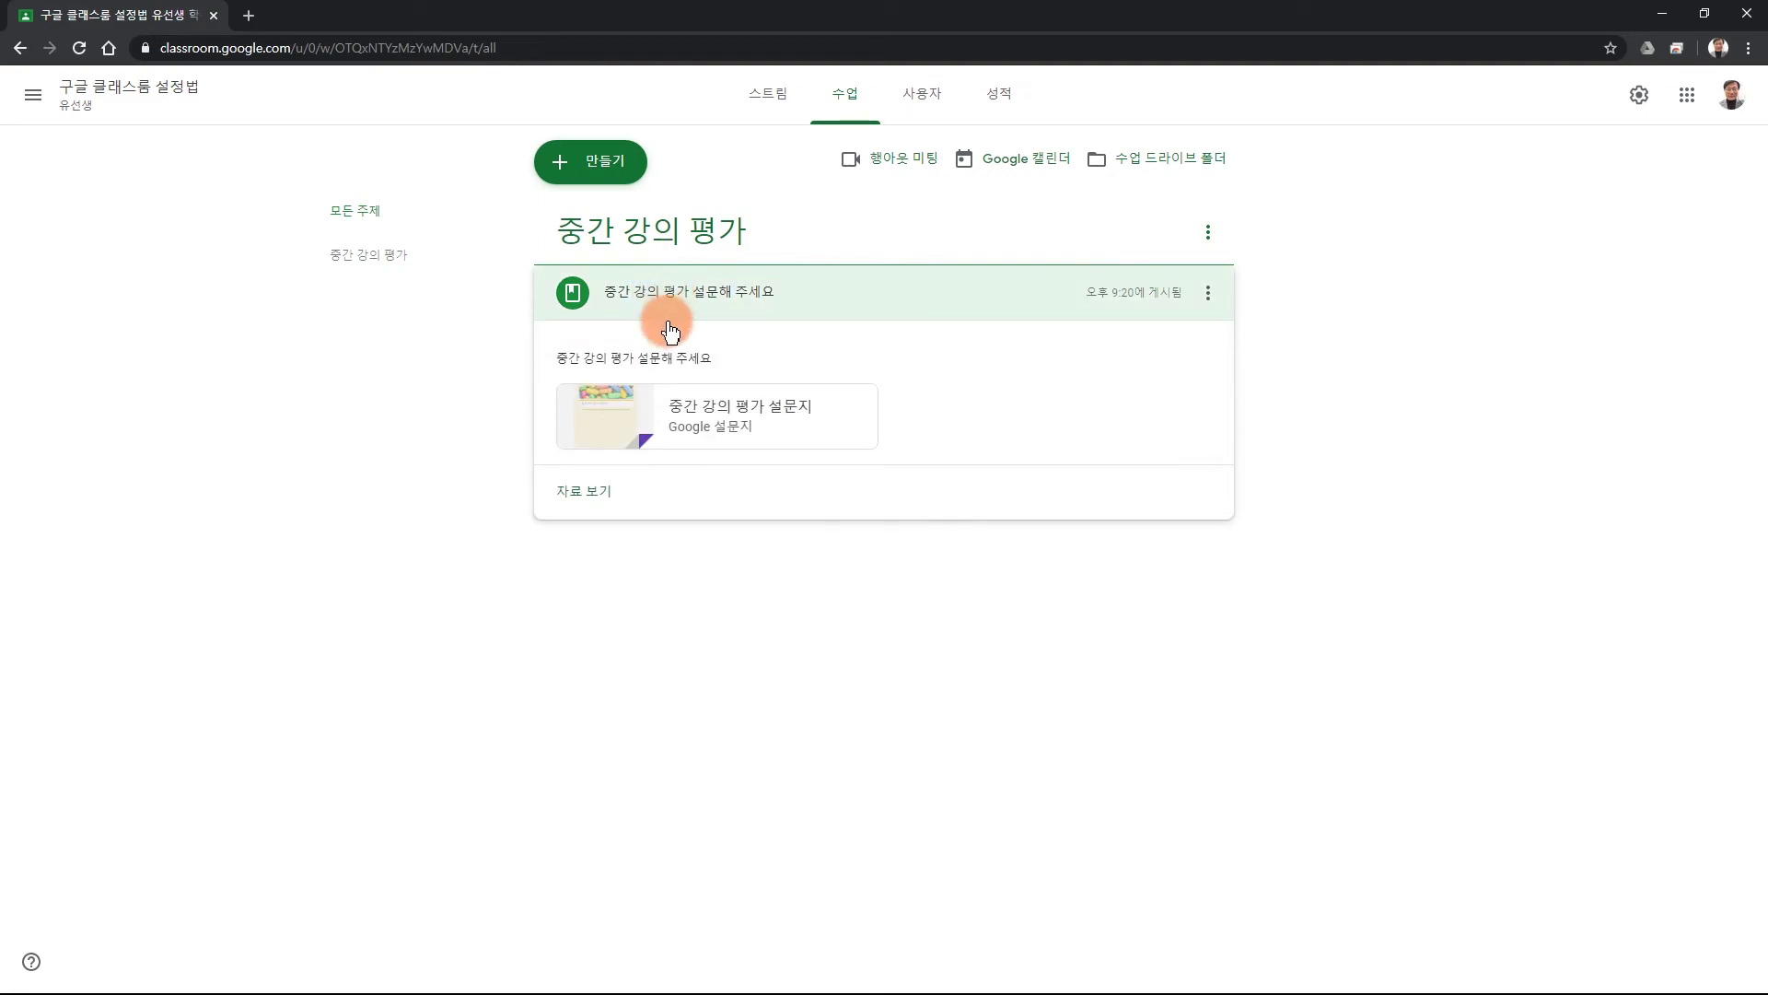
left_click(746, 412)
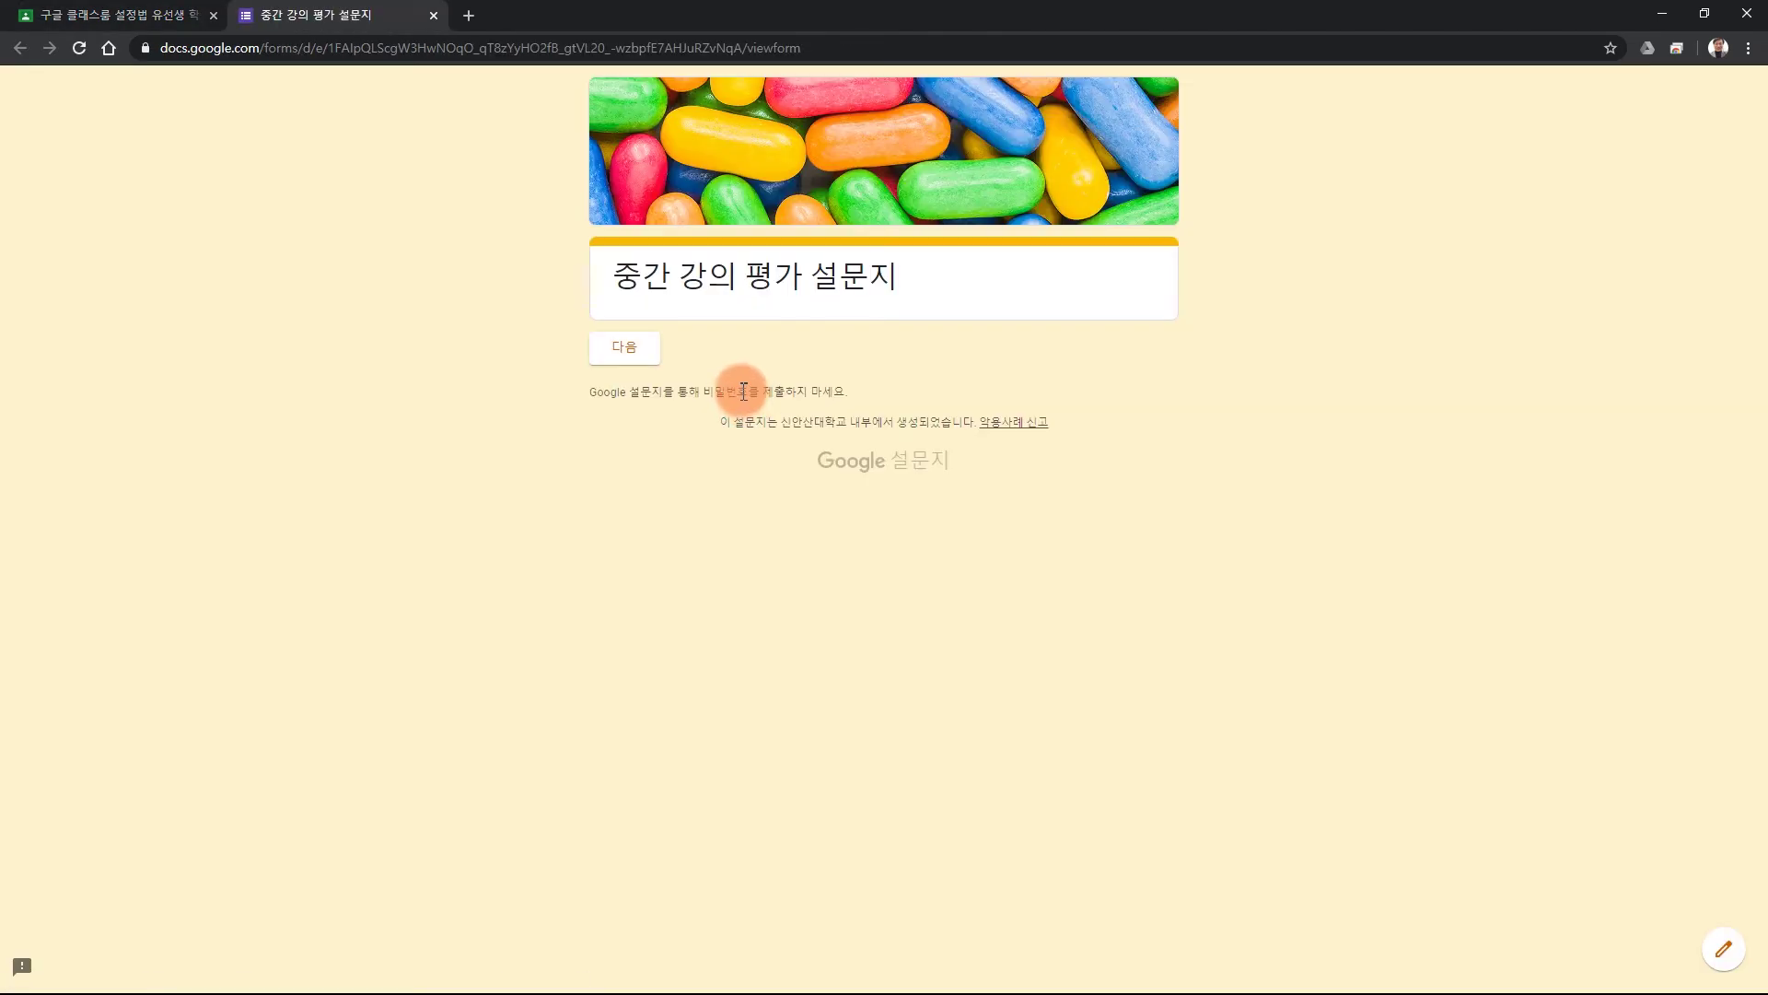
left_click(622, 352)
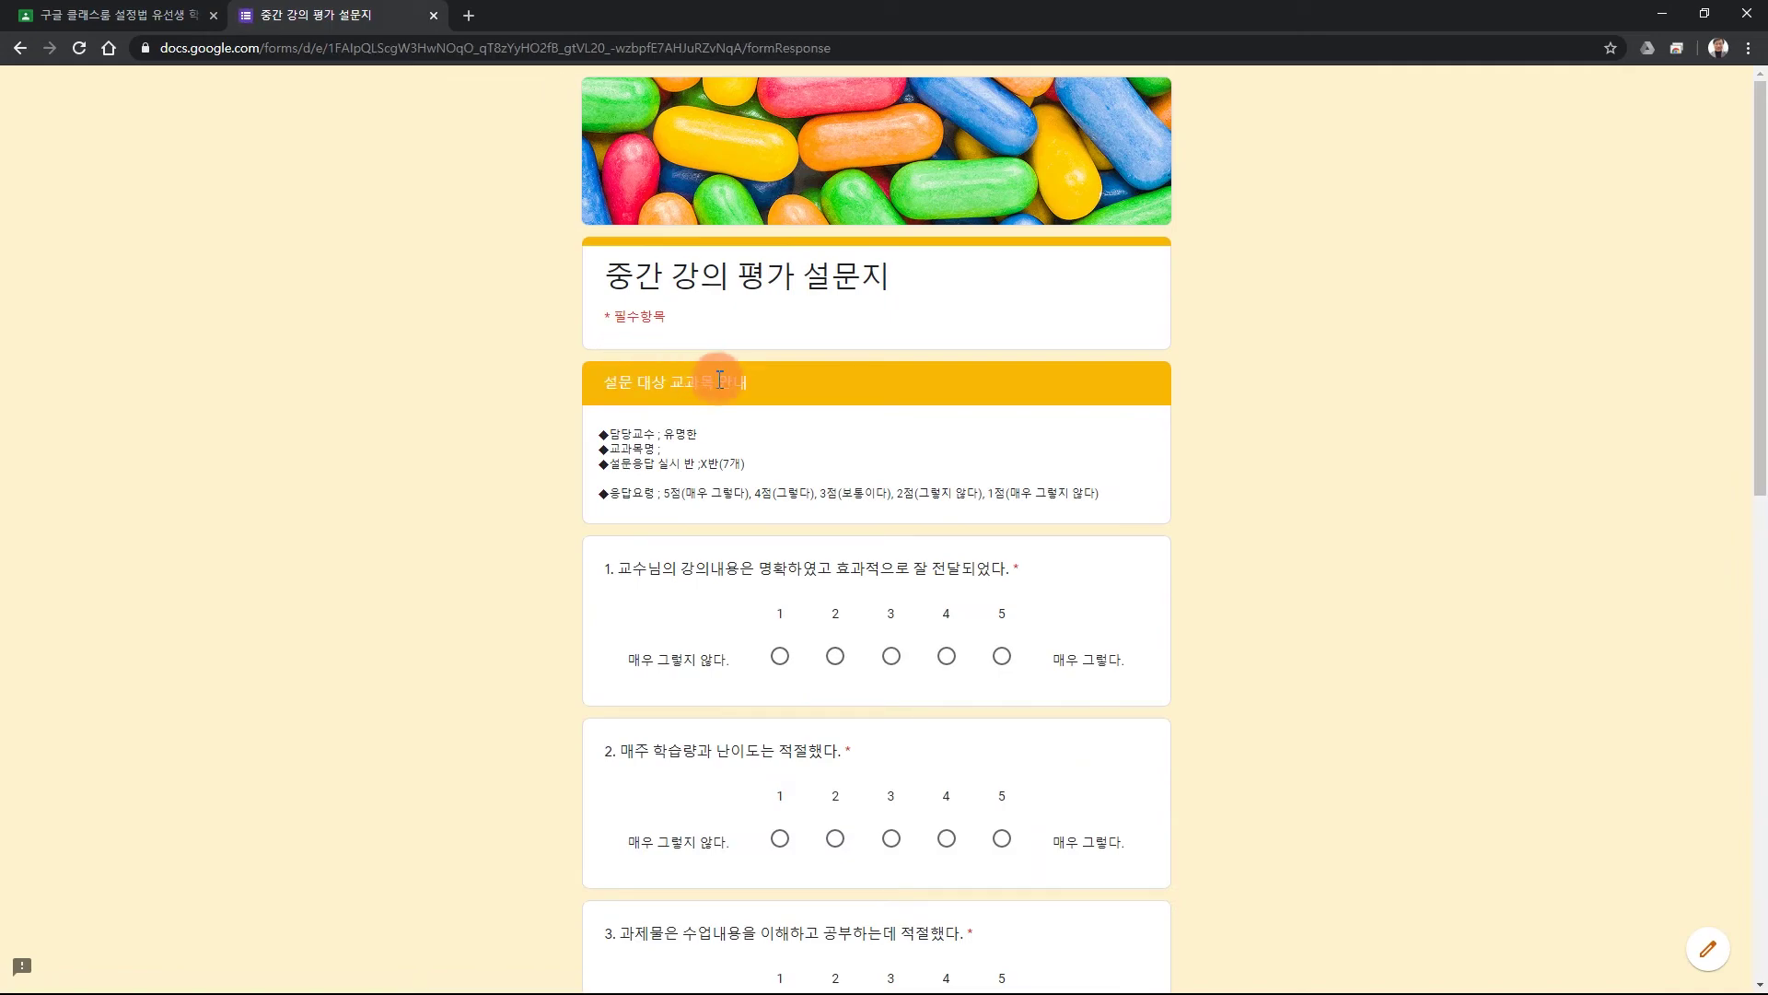
Rate question 1 as 1, questions 2 and 3 as 4, and question 4 as 3.
scroll(1141, 478, "down", 3)
scroll(912, 505, "up", 2)
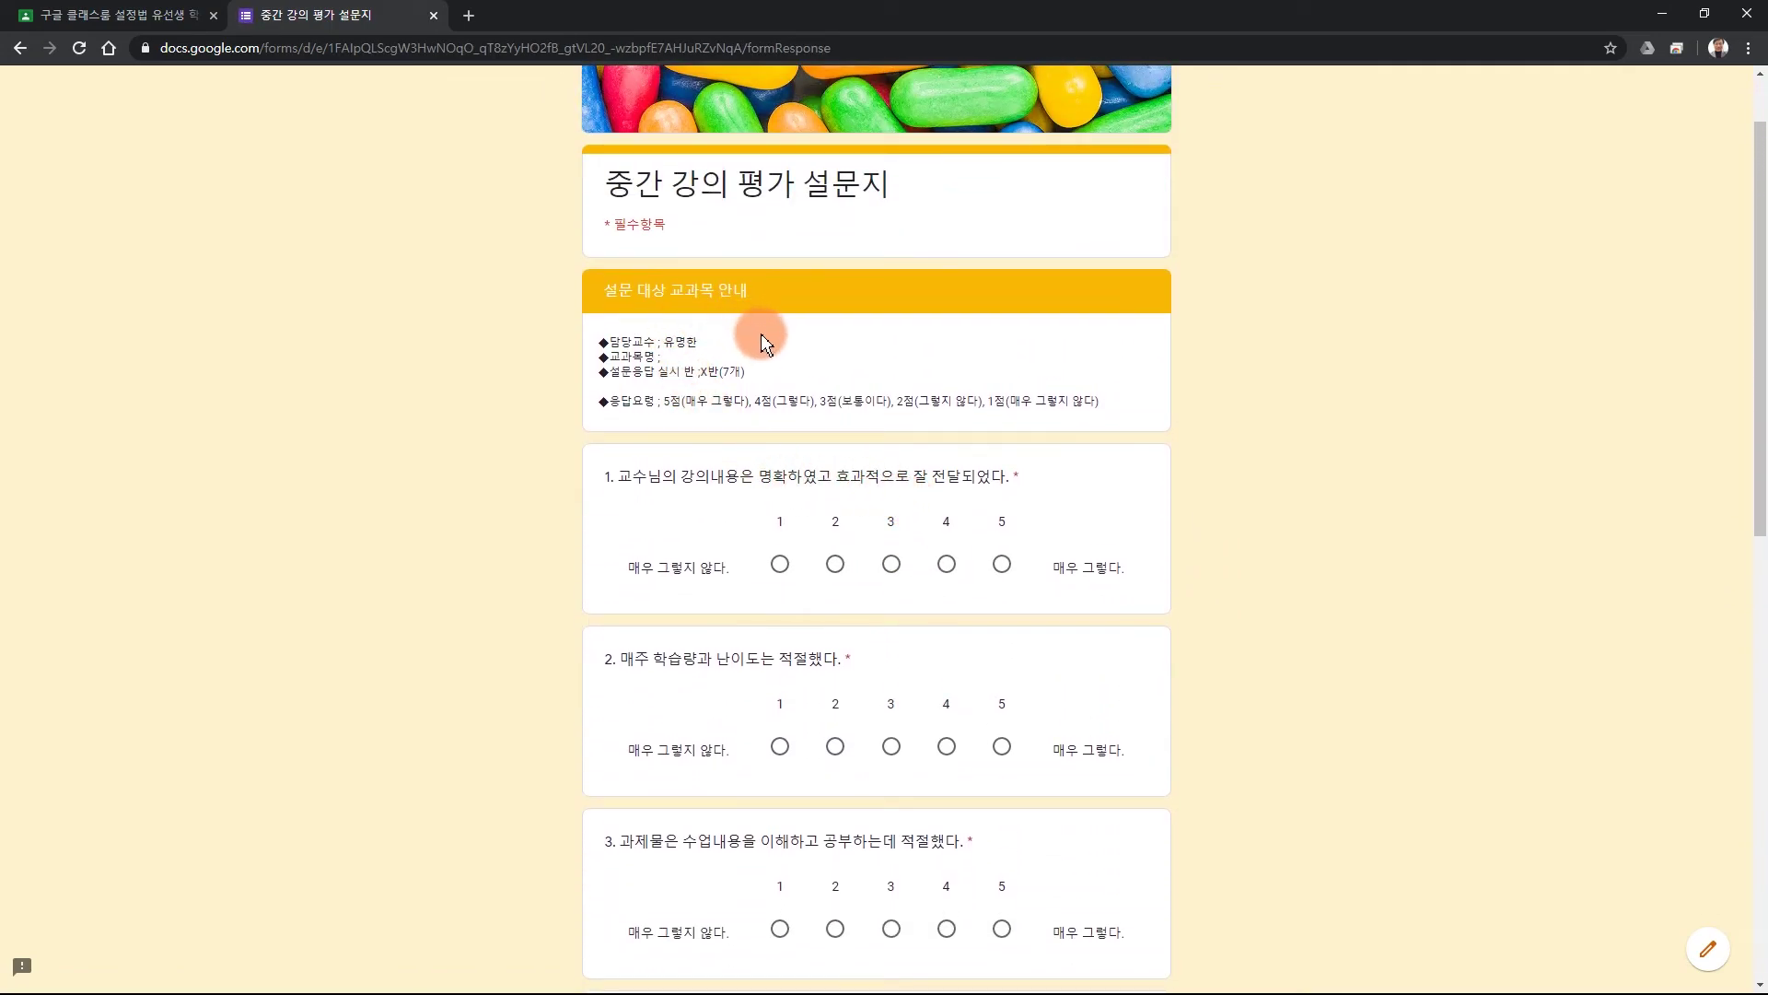
left_click(780, 563)
left_click(960, 732)
scroll(1101, 713, "down", 3)
left_click(948, 665)
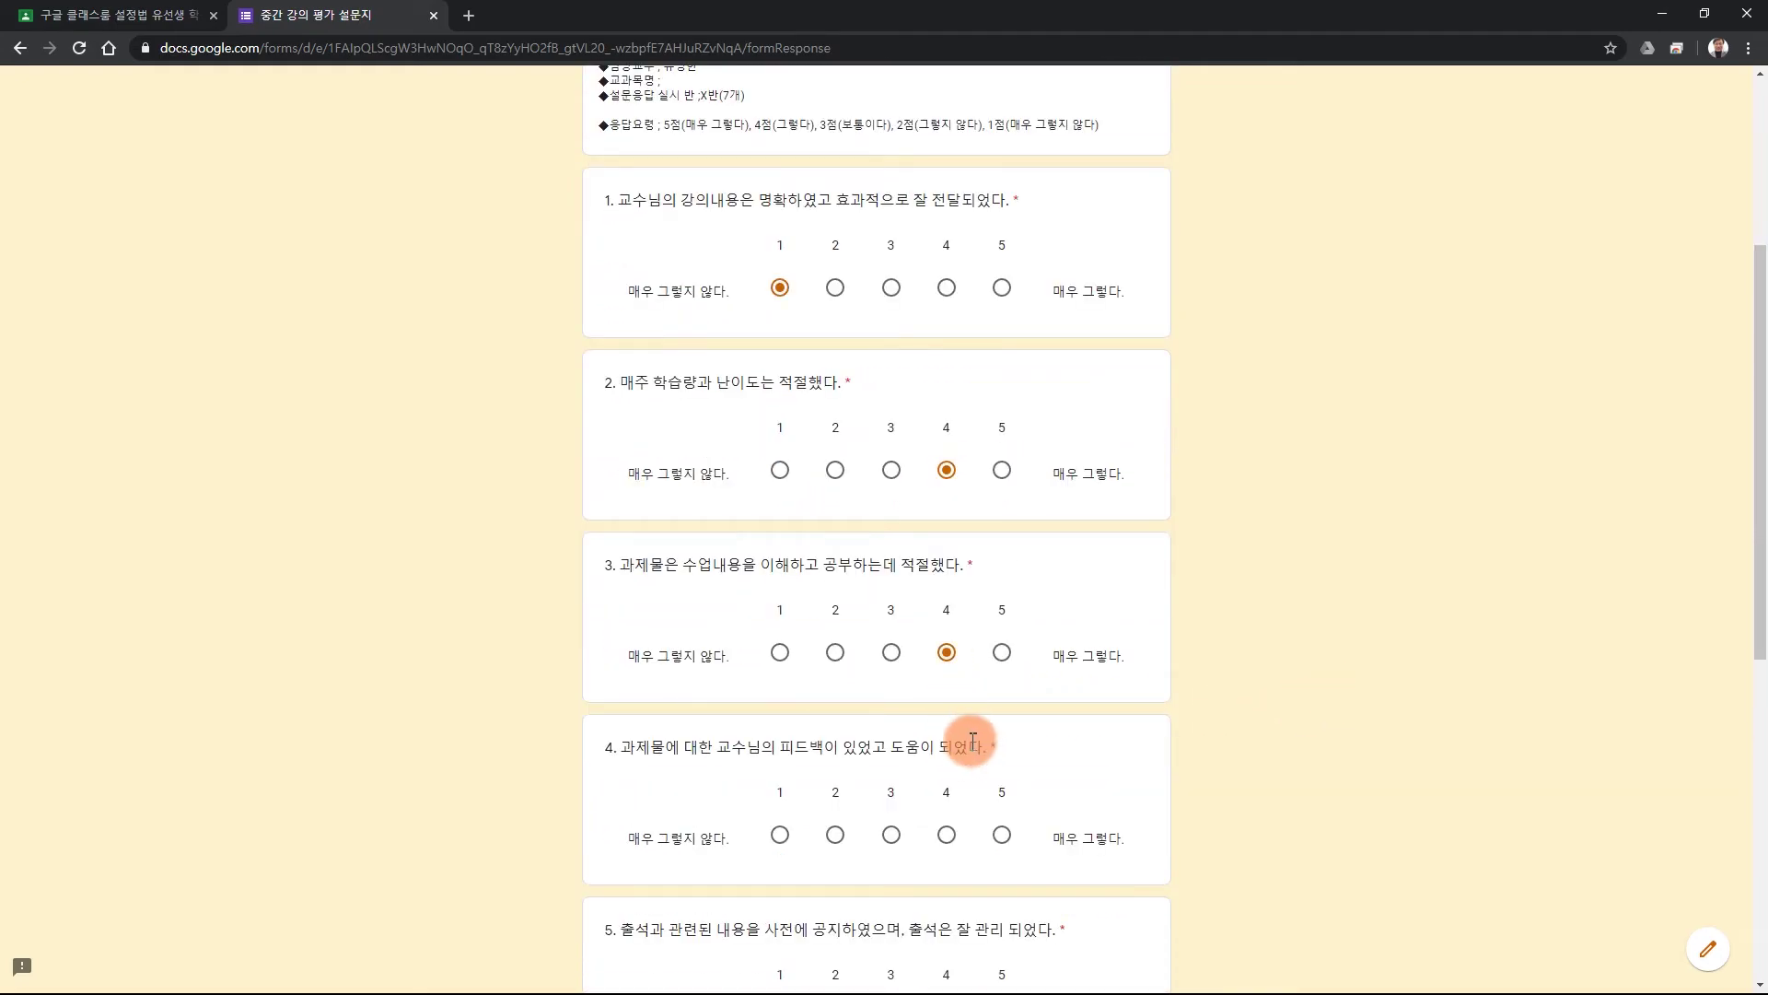
left_click(896, 840)
Leave the survey response page and confirm returning to the form editor.
scroll(1262, 521, "down", 4)
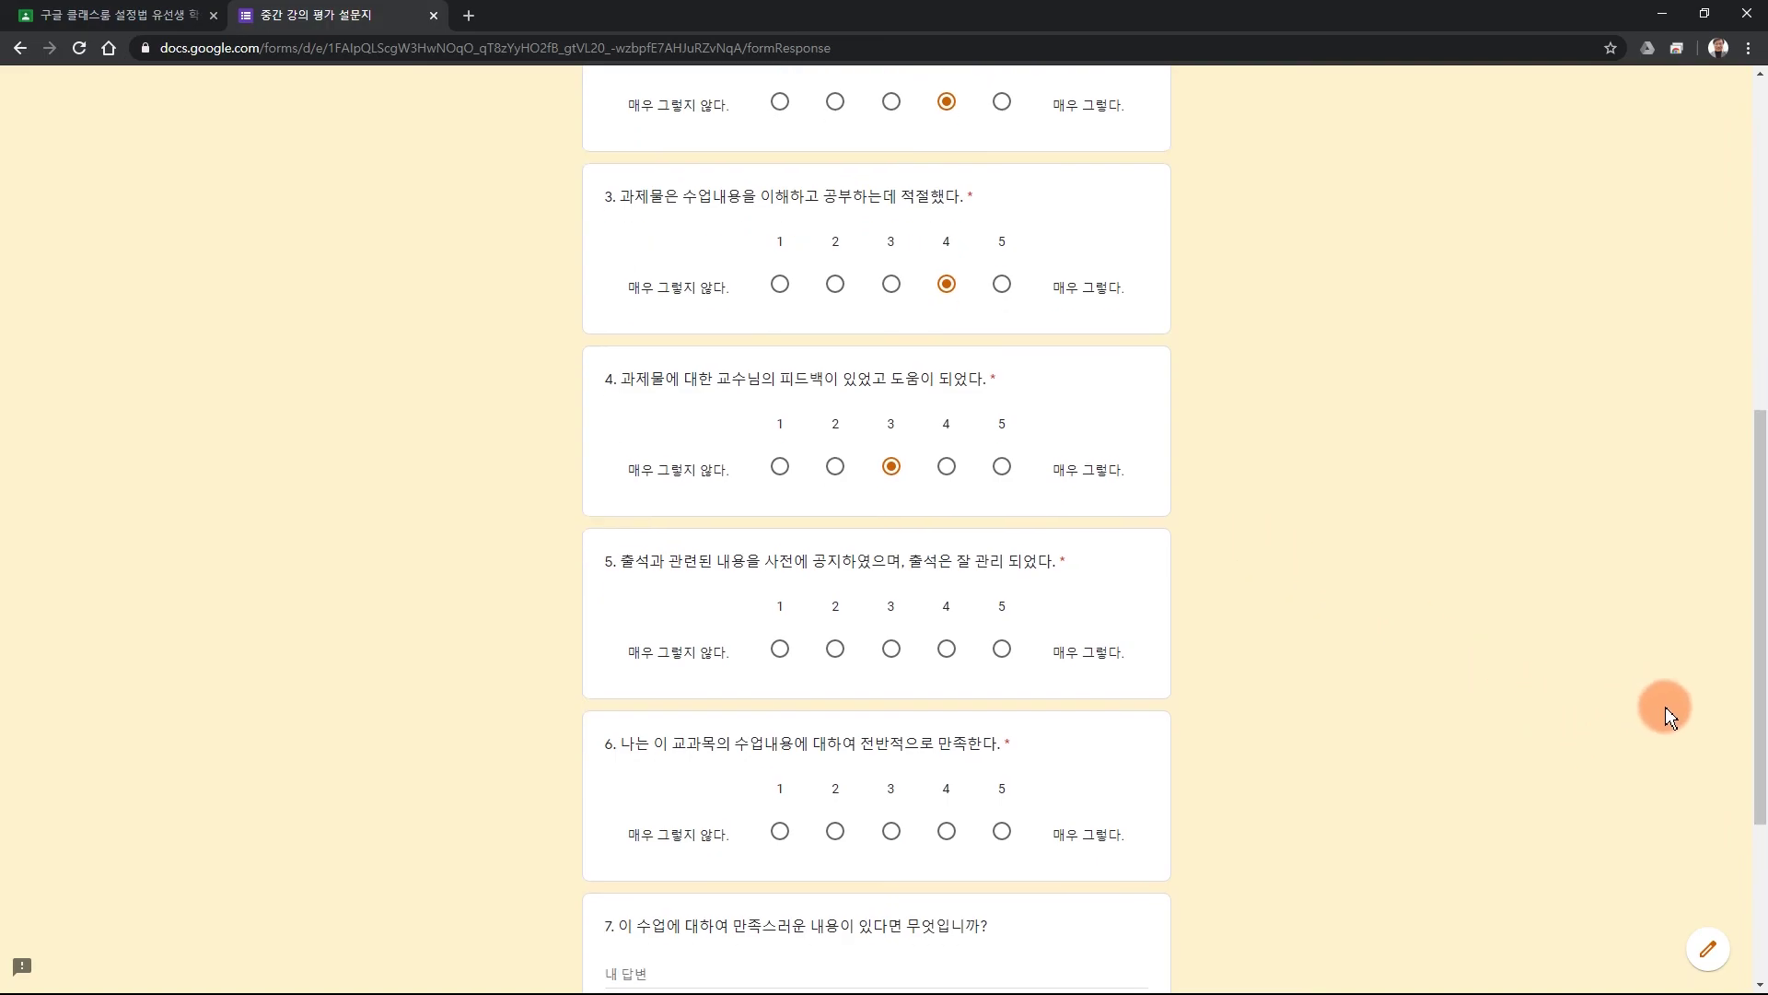
left_click(1708, 957)
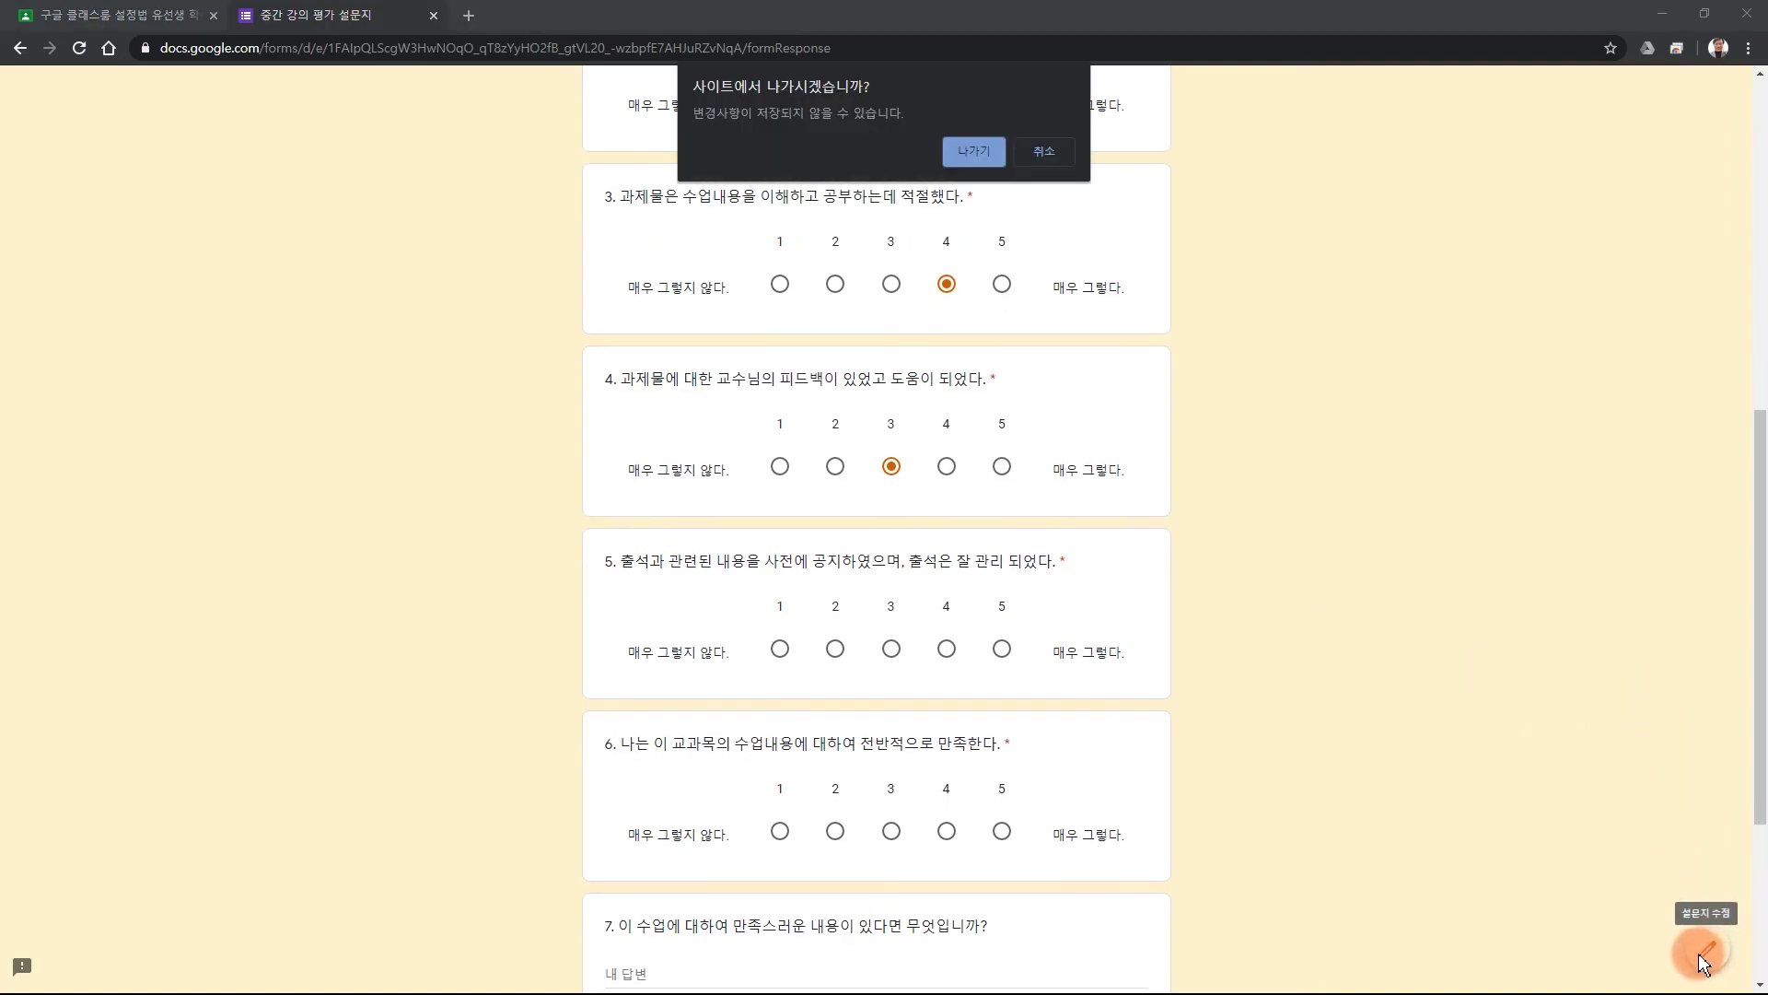
left_click(974, 151)
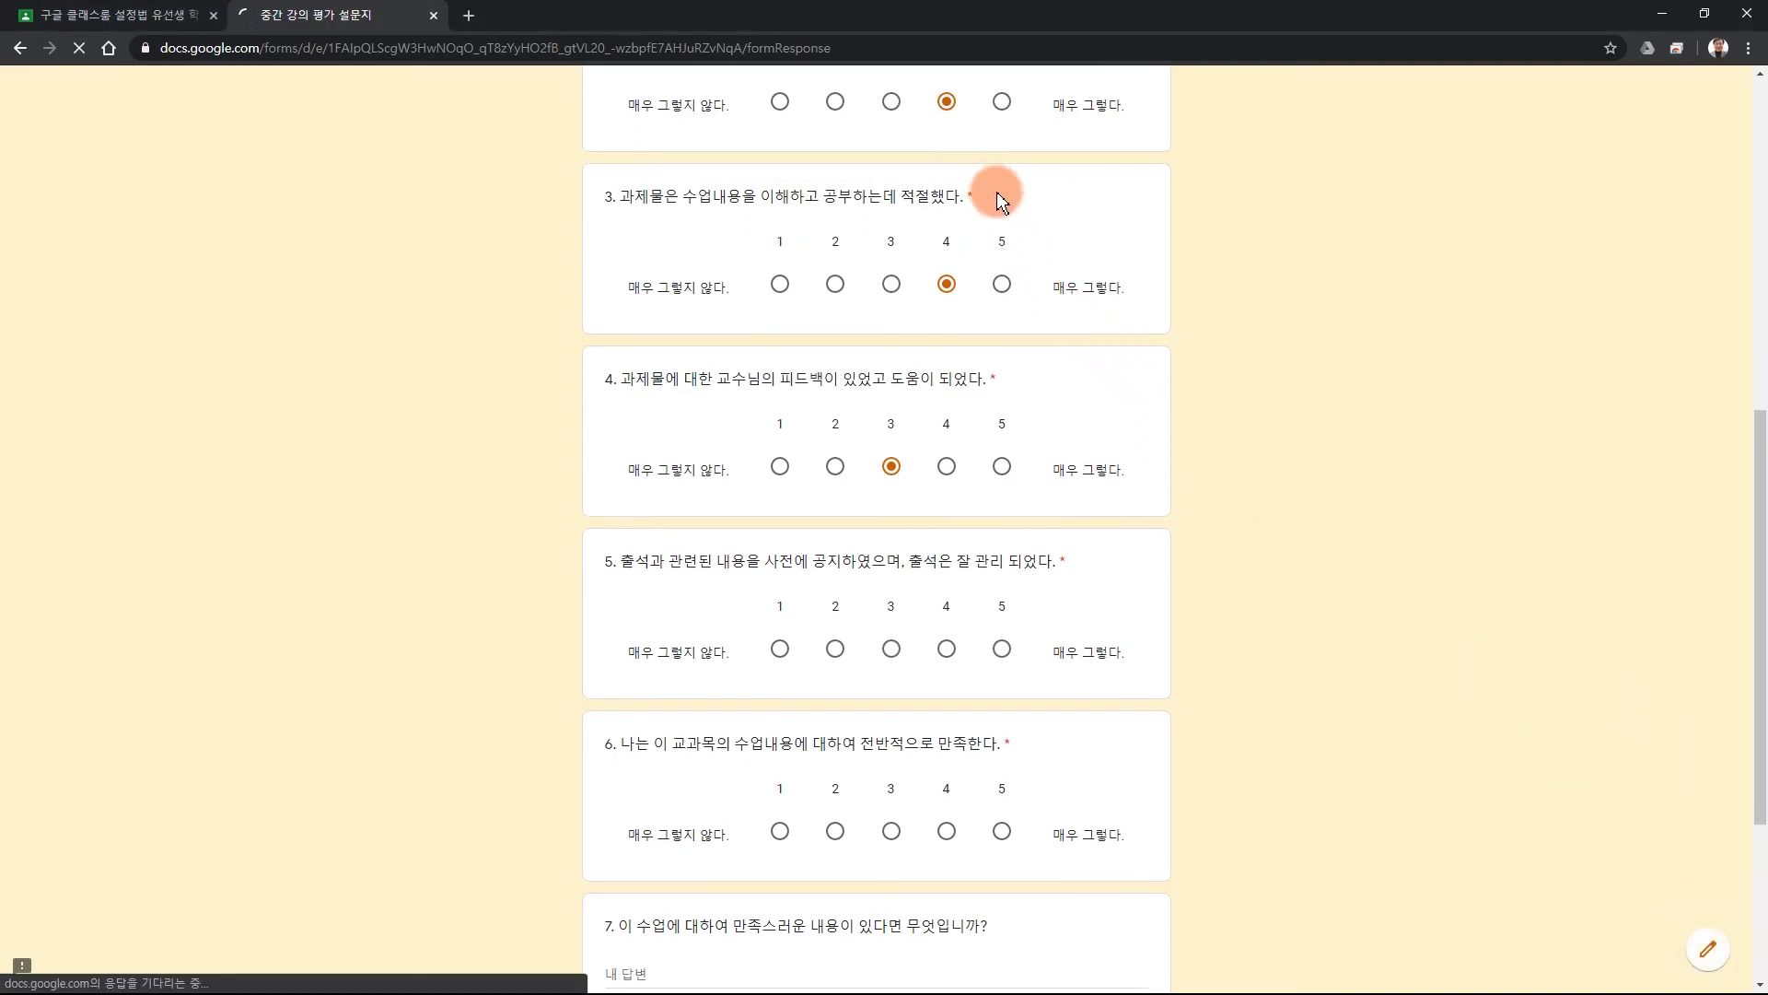